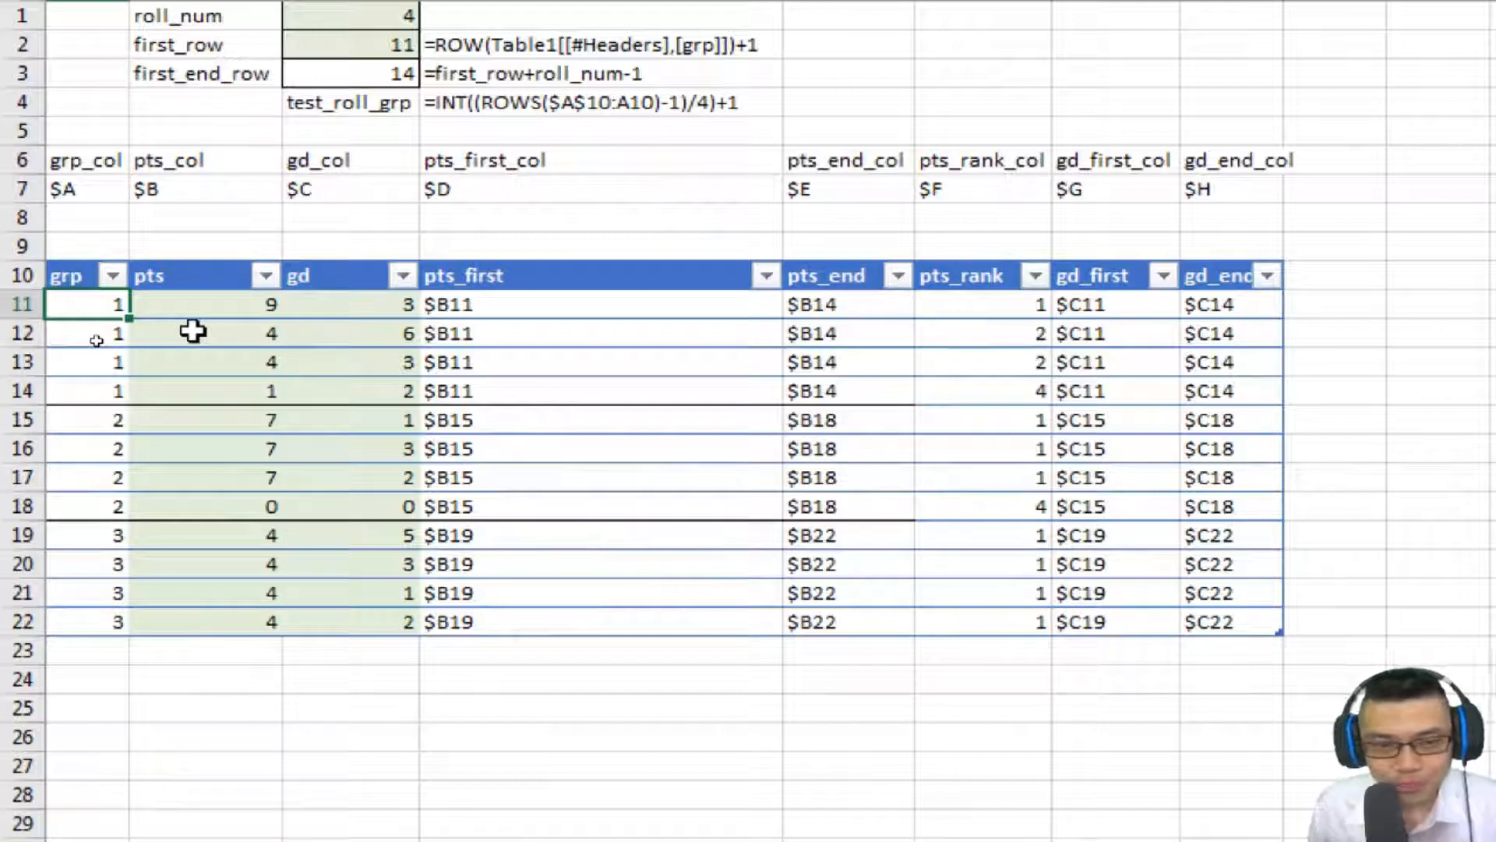
Select the four-row ranges of the first group in the grp, pts and gd columns to examine how rows are grouped.
{"action": "key", "text": "shift+Down"}
{"action": "key", "text": "shift+Down"}
{"action": "key", "text": "shift+Down"}
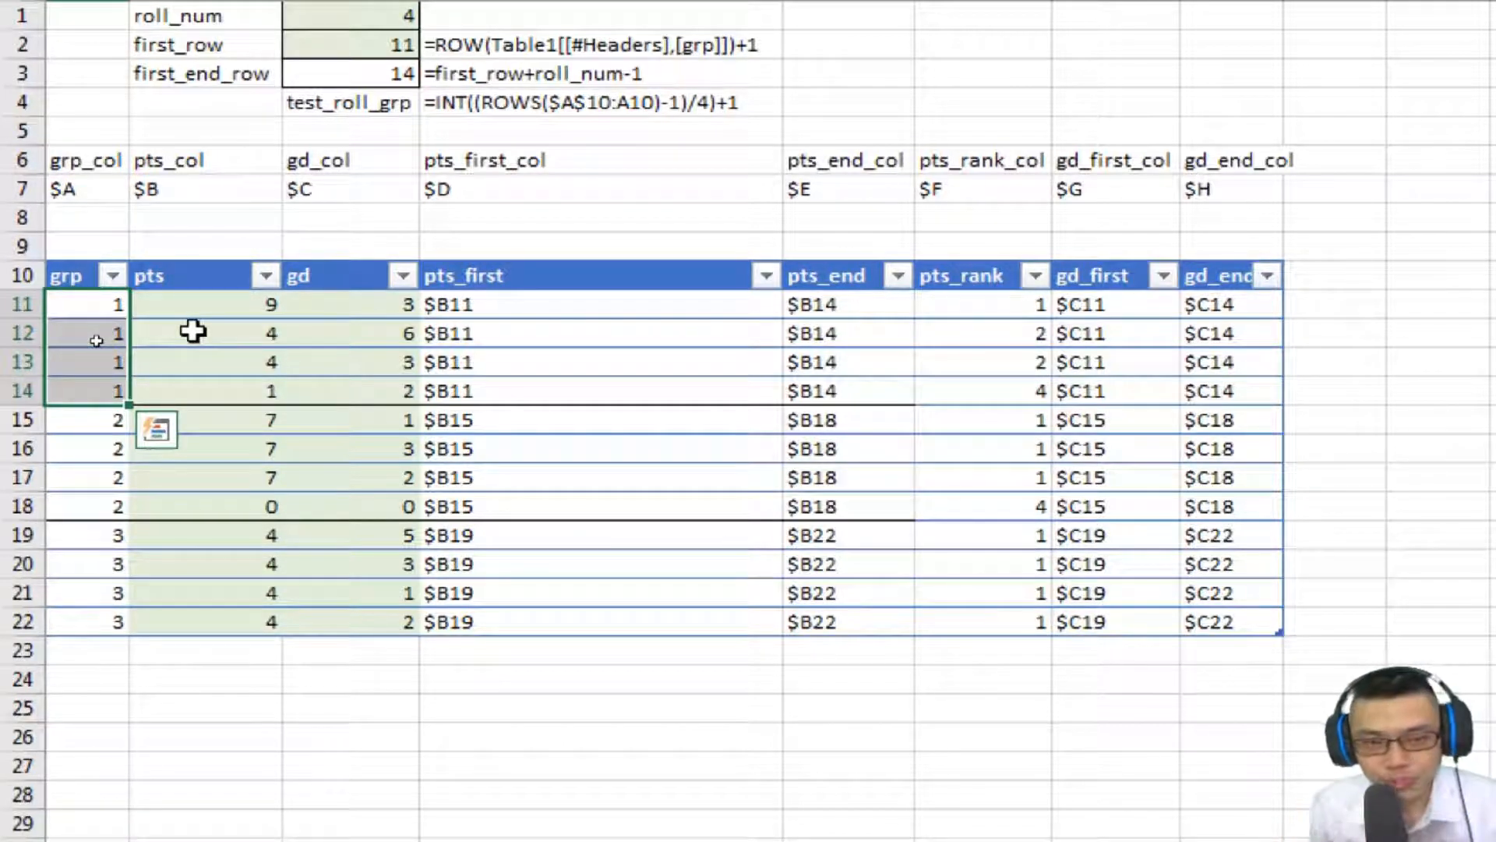
{"action": "key", "text": "Right"}
{"action": "key", "text": "Right"}
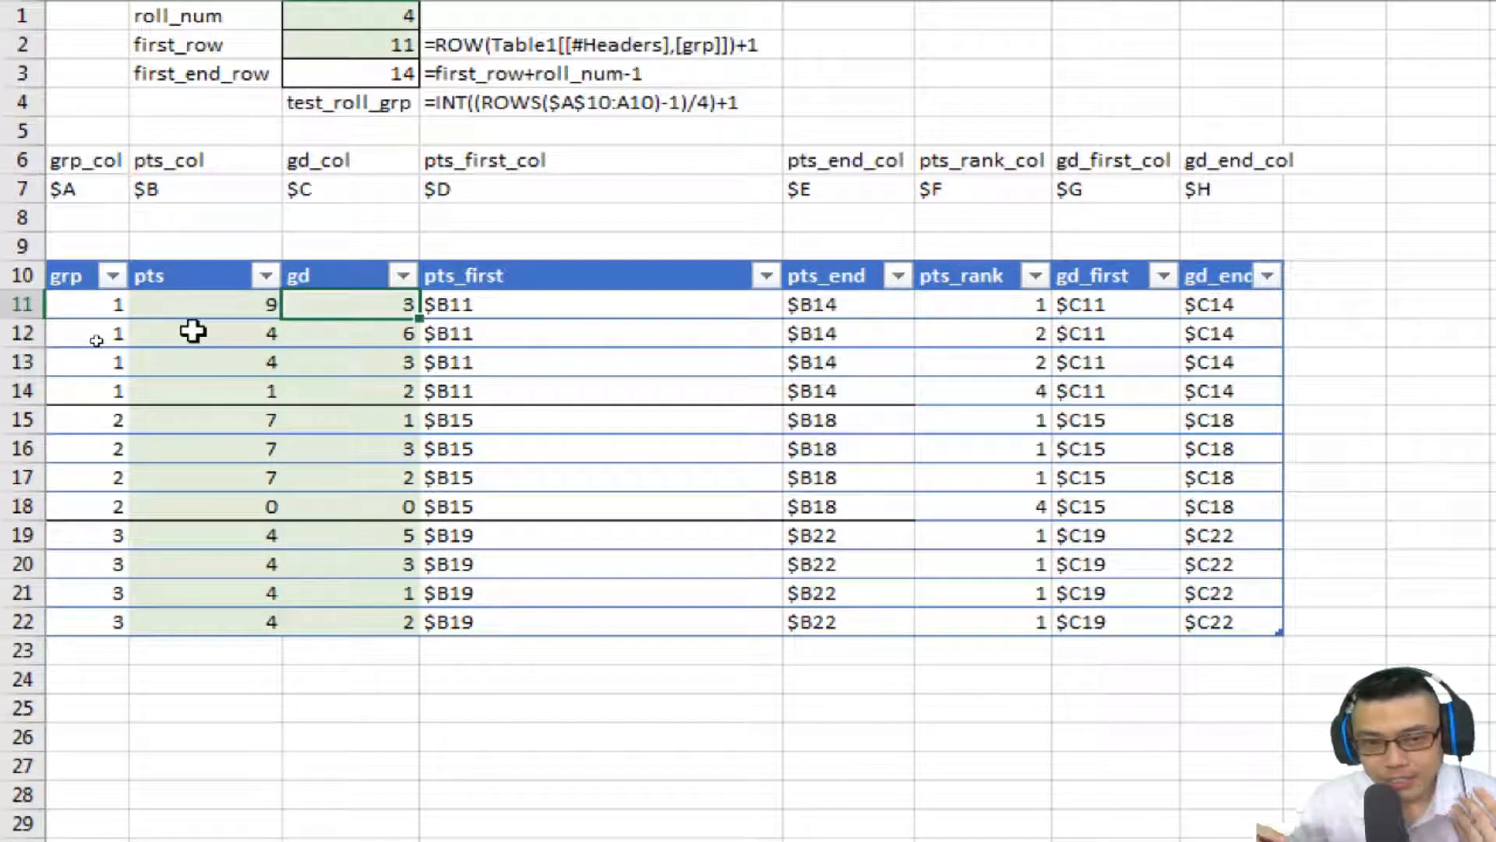
{"action": "key", "text": "Left"}
{"action": "key", "text": "shift+Down"}
{"action": "key", "text": "shift+Down"}
{"action": "key", "text": "shift+Down"}
{"action": "key", "text": "shift+Down"}
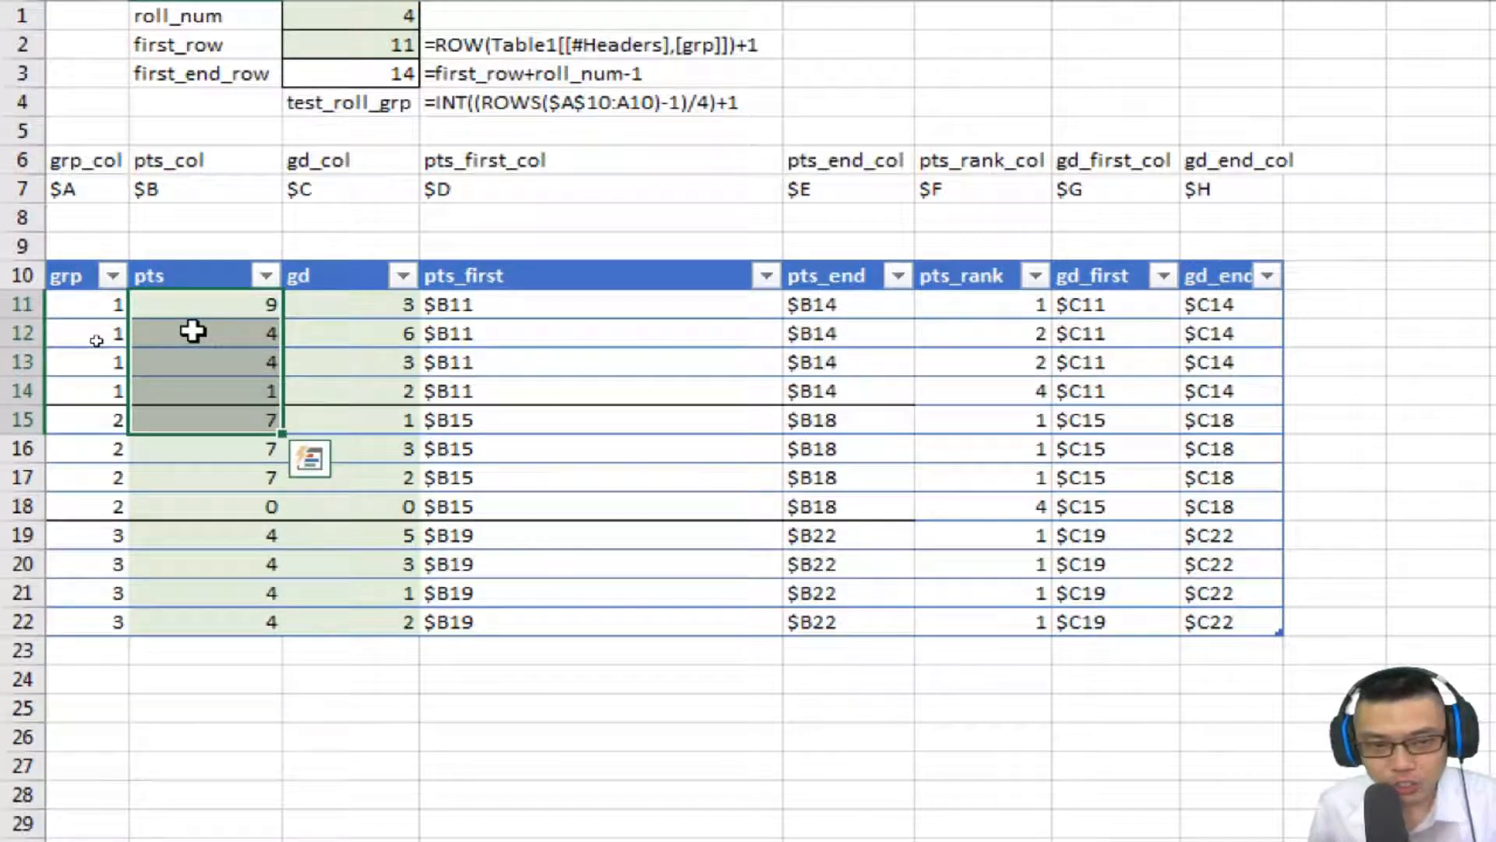
{"action": "key", "text": "shift+Up"}
{"action": "key", "text": "Right"}
{"action": "key", "text": "shift+Down"}
{"action": "key", "text": "shift+Down"}
{"action": "key", "text": "shift+Down"}
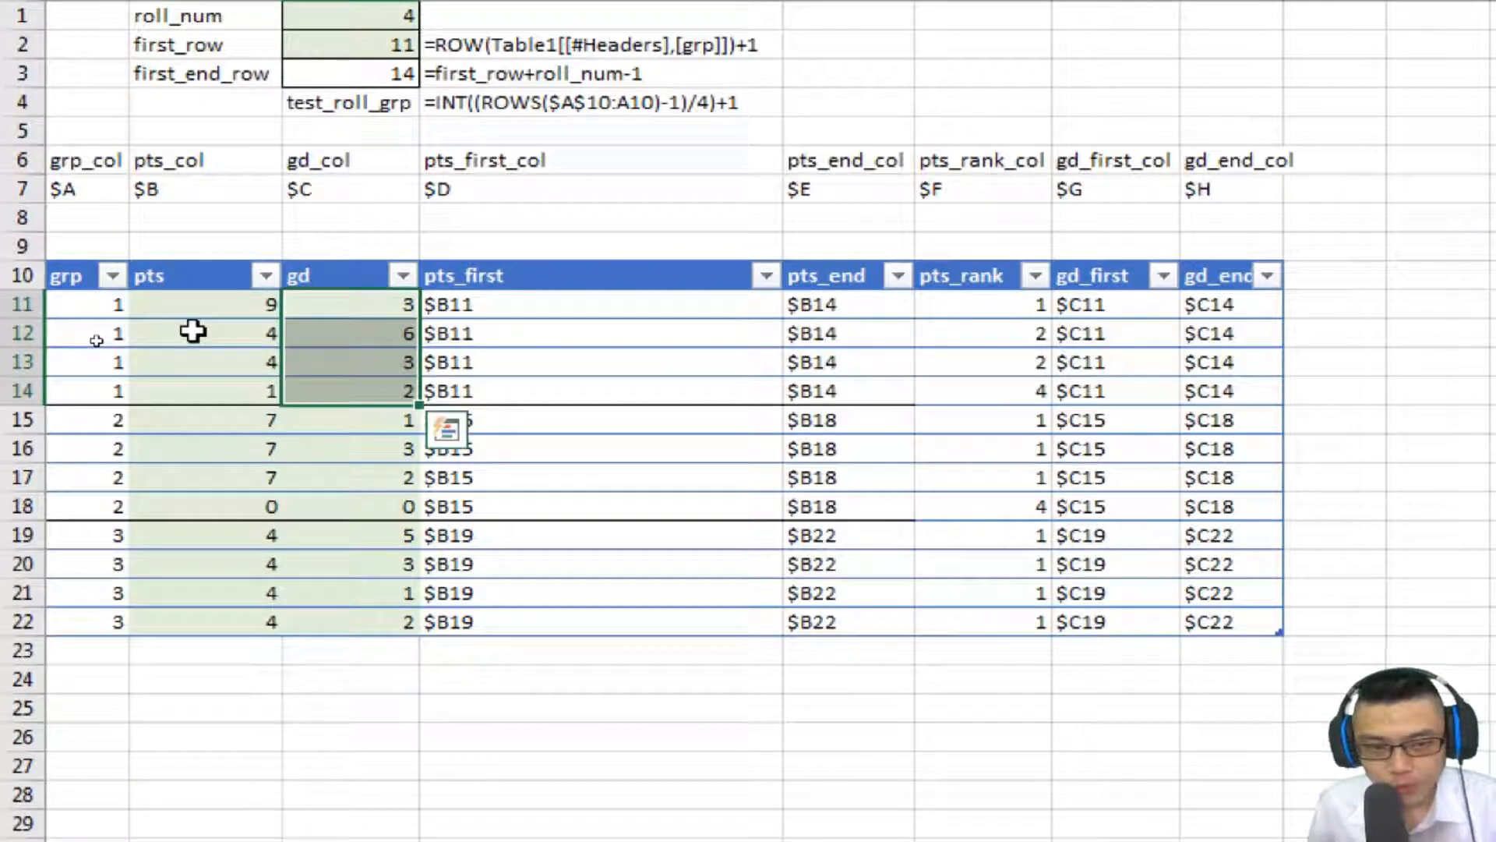
{"action": "key", "text": "Left"}
Examine the pts_first, pts and pts_end ranges for the first and second groups of four rows.
{"action": "key", "text": "shift+Down"}
{"action": "key", "text": "shift+Down"}
{"action": "key", "text": "shift+Down"}
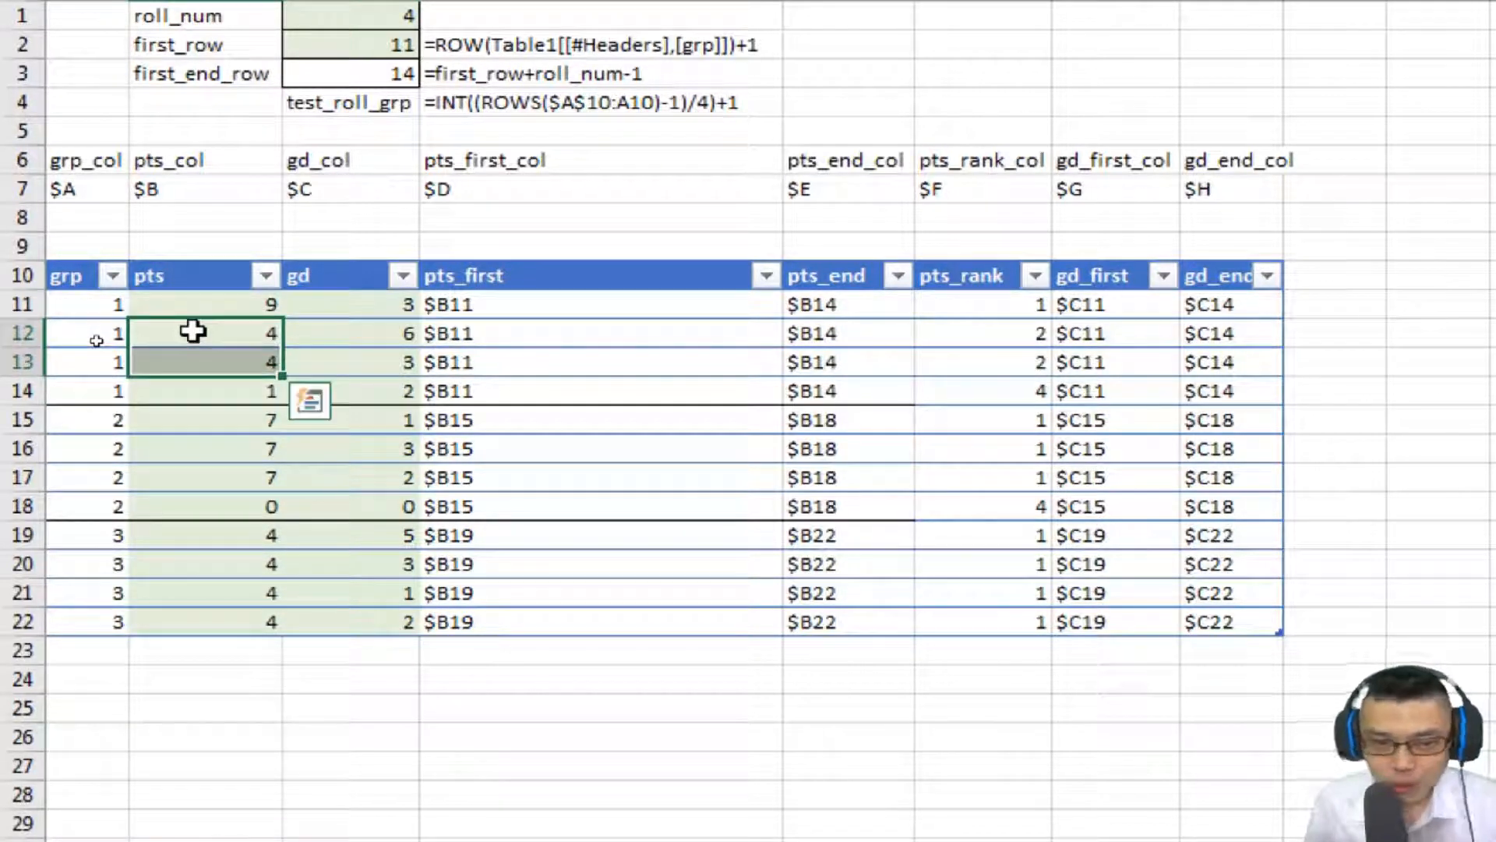
{"action": "key", "text": "Right"}
{"action": "key", "text": "Down"}
{"action": "key", "text": "Up"}
{"action": "key", "text": "Right"}
{"action": "key", "text": "shift+Down"}
{"action": "key", "text": "shift+Down"}
{"action": "key", "text": "shift+Down"}
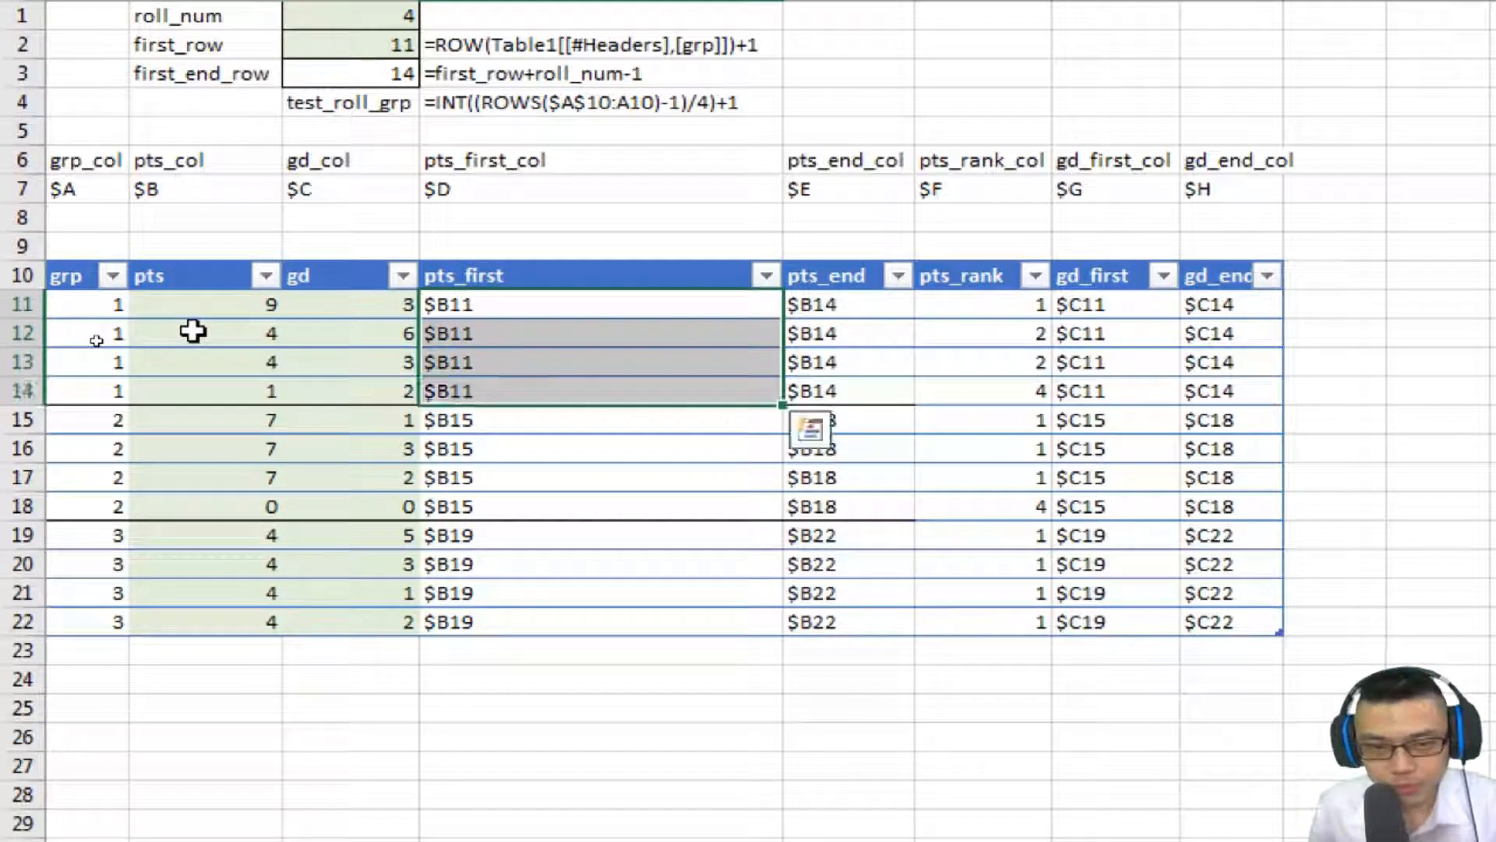
{"action": "key", "text": "shift+Up"}
{"action": "key", "text": "shift+Up"}
{"action": "key", "text": "shift+Up"}
{"action": "key", "text": "Left"}
{"action": "key", "text": "Left"}
{"action": "key", "text": "shift+Down"}
{"action": "key", "text": "shift+Down"}
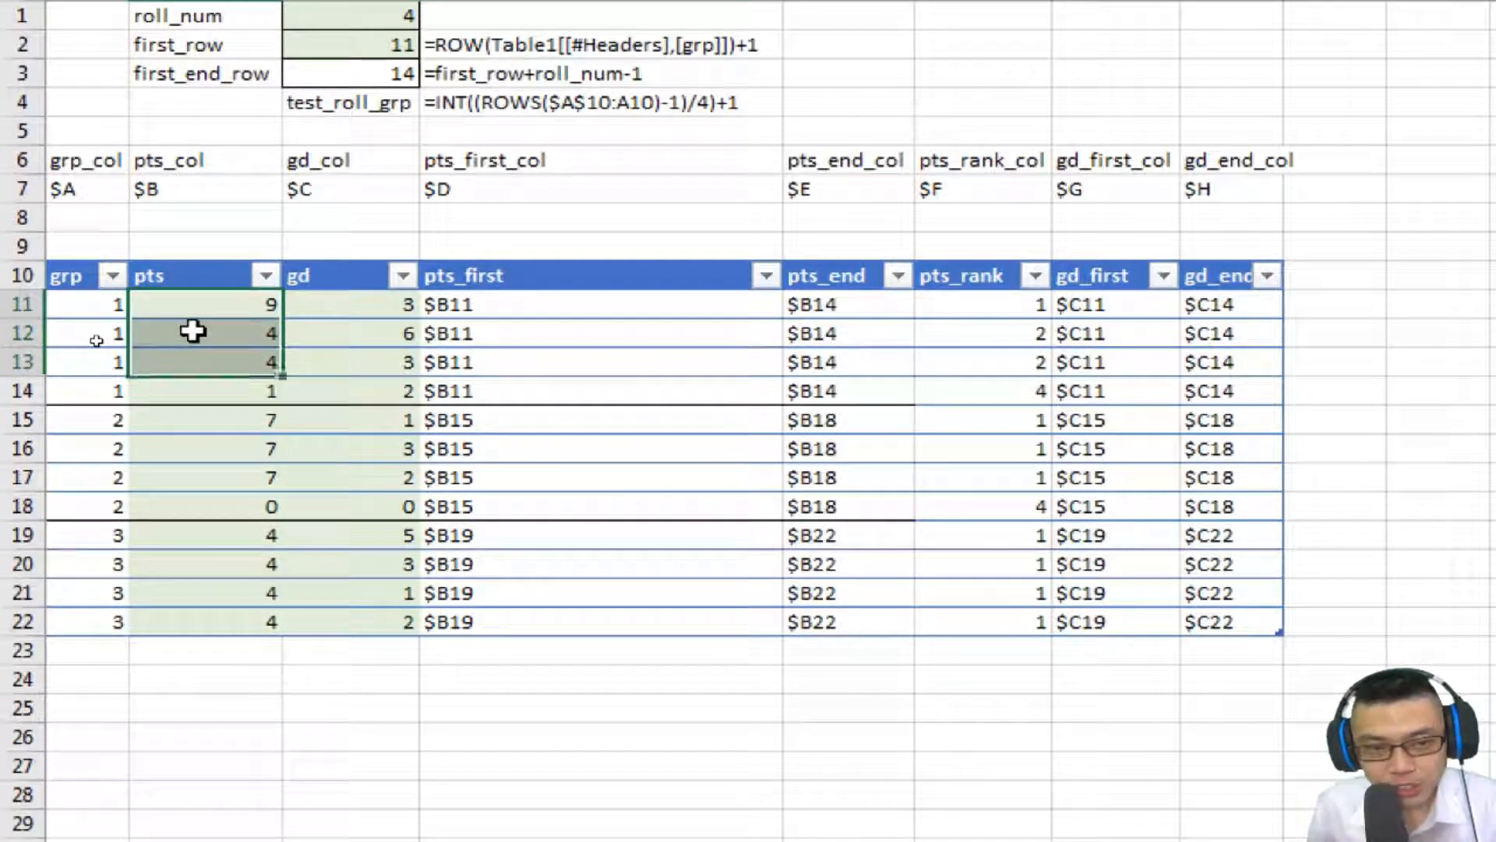
{"action": "key", "text": "shift+Down"}
{"action": "key", "text": "Down"}
{"action": "key", "text": "Down"}
{"action": "key", "text": "Down"}
{"action": "key", "text": "Down"}
{"action": "key", "text": "shift+Down"}
{"action": "key", "text": "shift+Down"}
{"action": "key", "text": "shift+Down"}
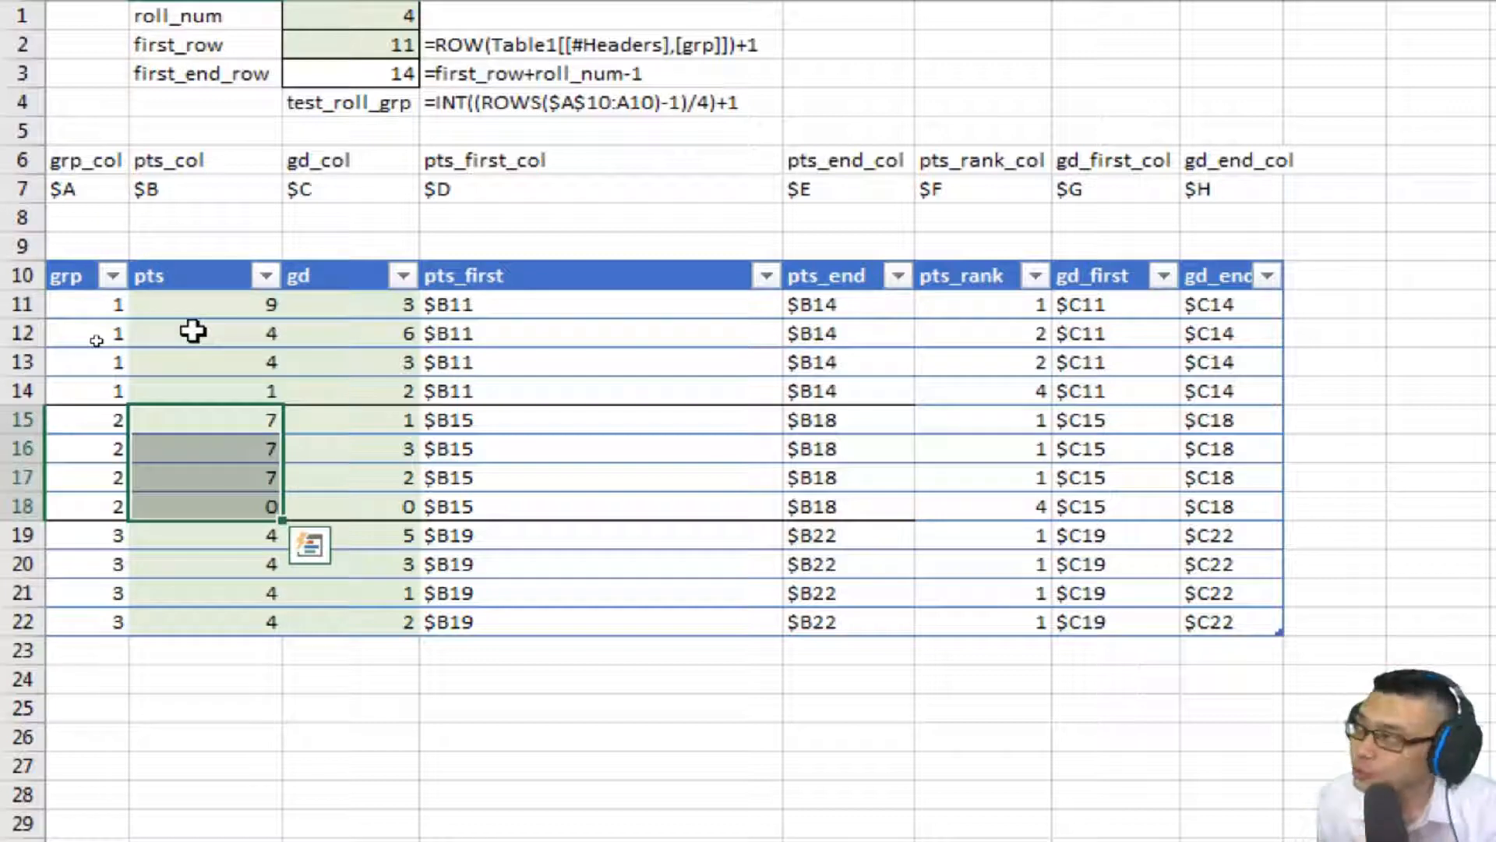
{"action": "key", "text": "Right"}
{"action": "key", "text": "Right"}
{"action": "key", "text": "Right"}
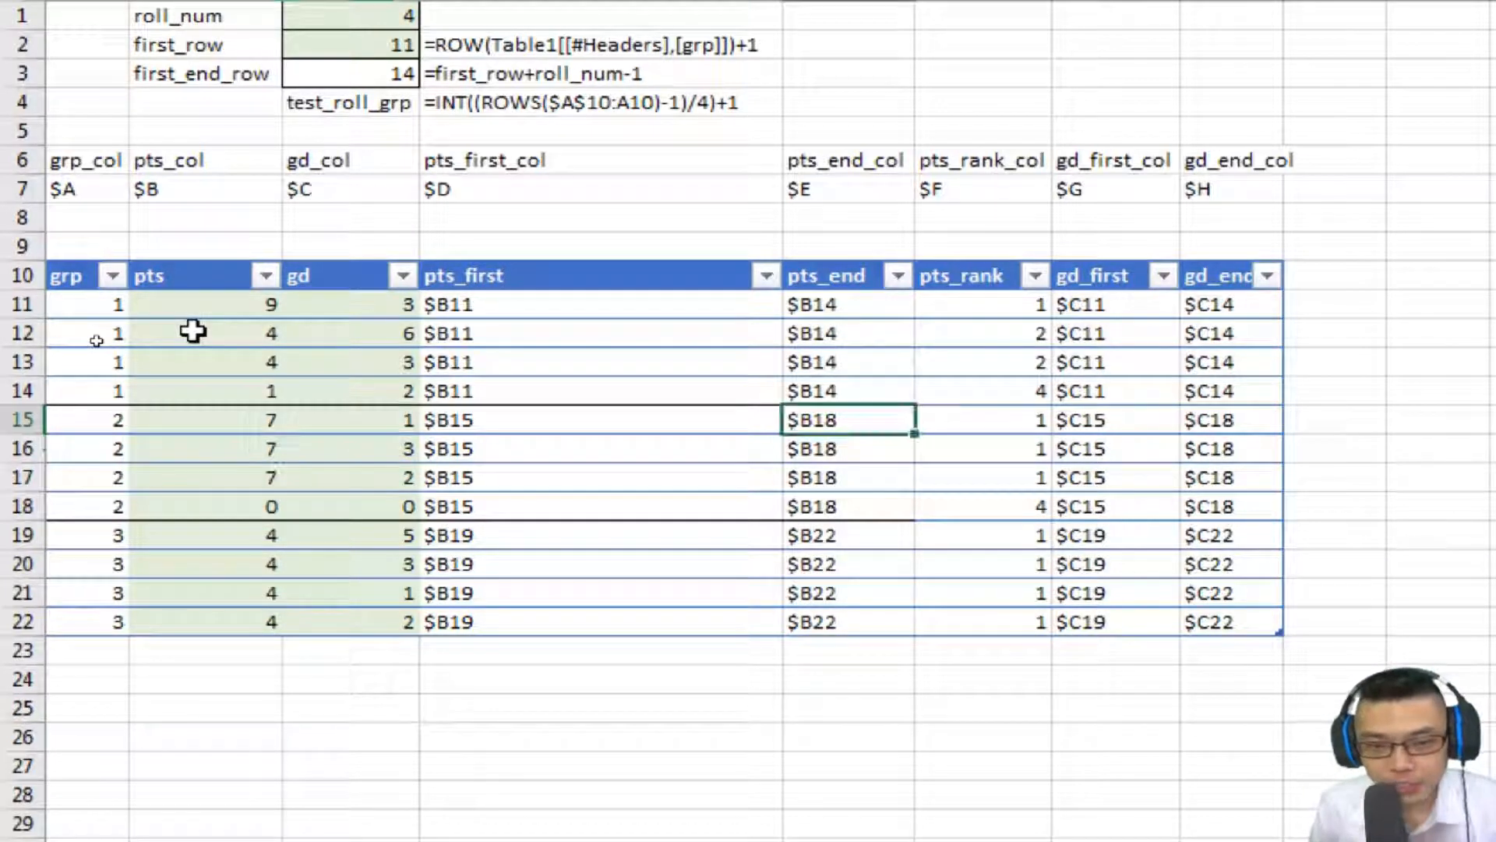
{"action": "key", "text": "Left"}
{"action": "key", "text": "shift+Left"}
{"action": "key", "text": "shift+Left"}
{"action": "key", "text": "Down"}
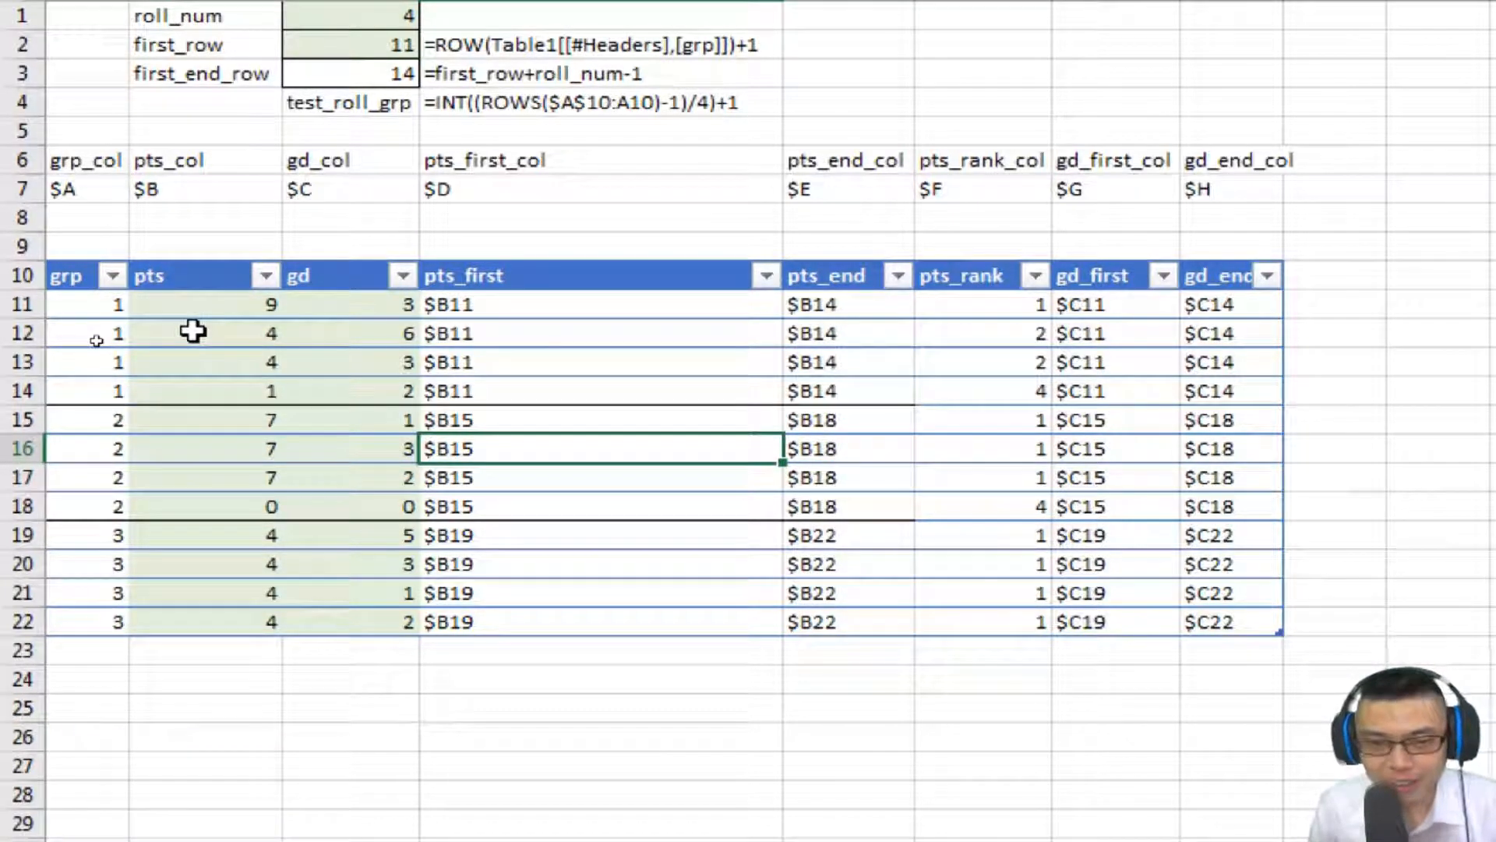
Add a new table column headed test_pts_first_cell and autofit its width.
{"action": "left_click", "coordinate": [1327, 274]}
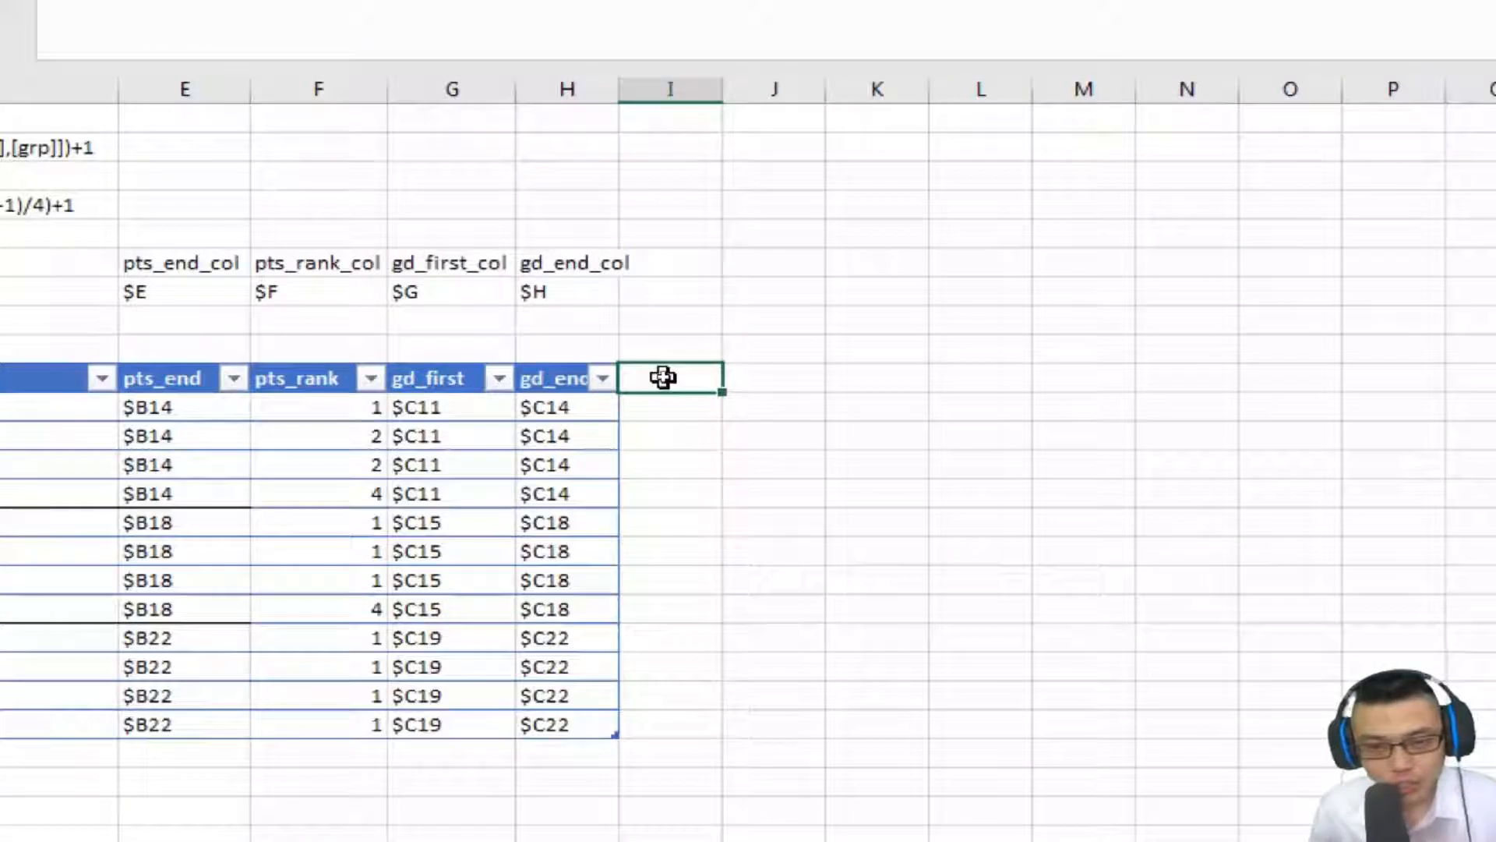
{"action": "type", "text": "tes"}
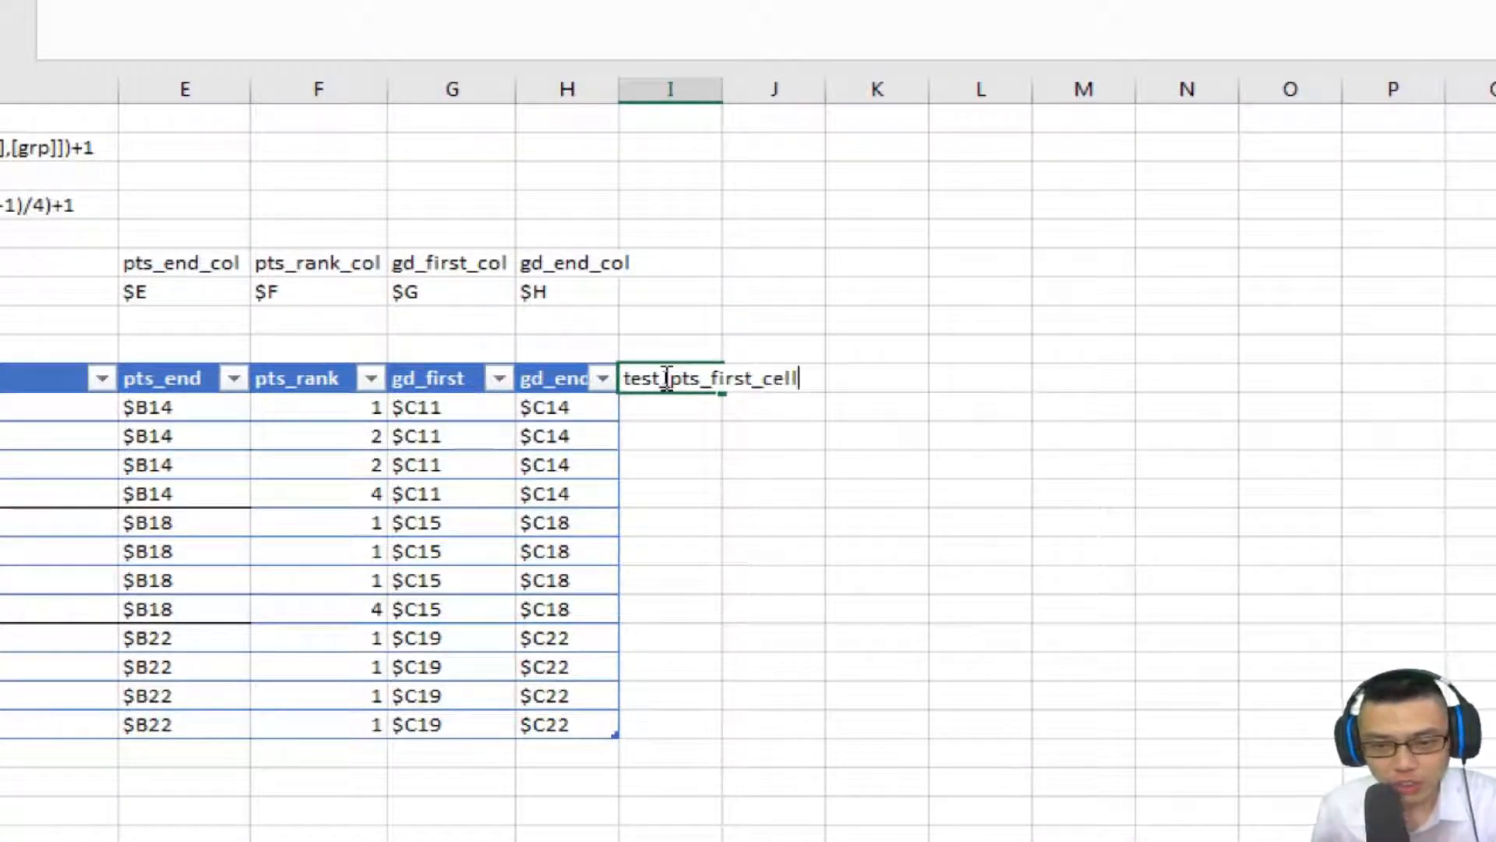
{"action": "type", "text": "t_pts_first_cell"}
{"action": "key", "text": "Return"}
{"action": "key", "text": "Up"}
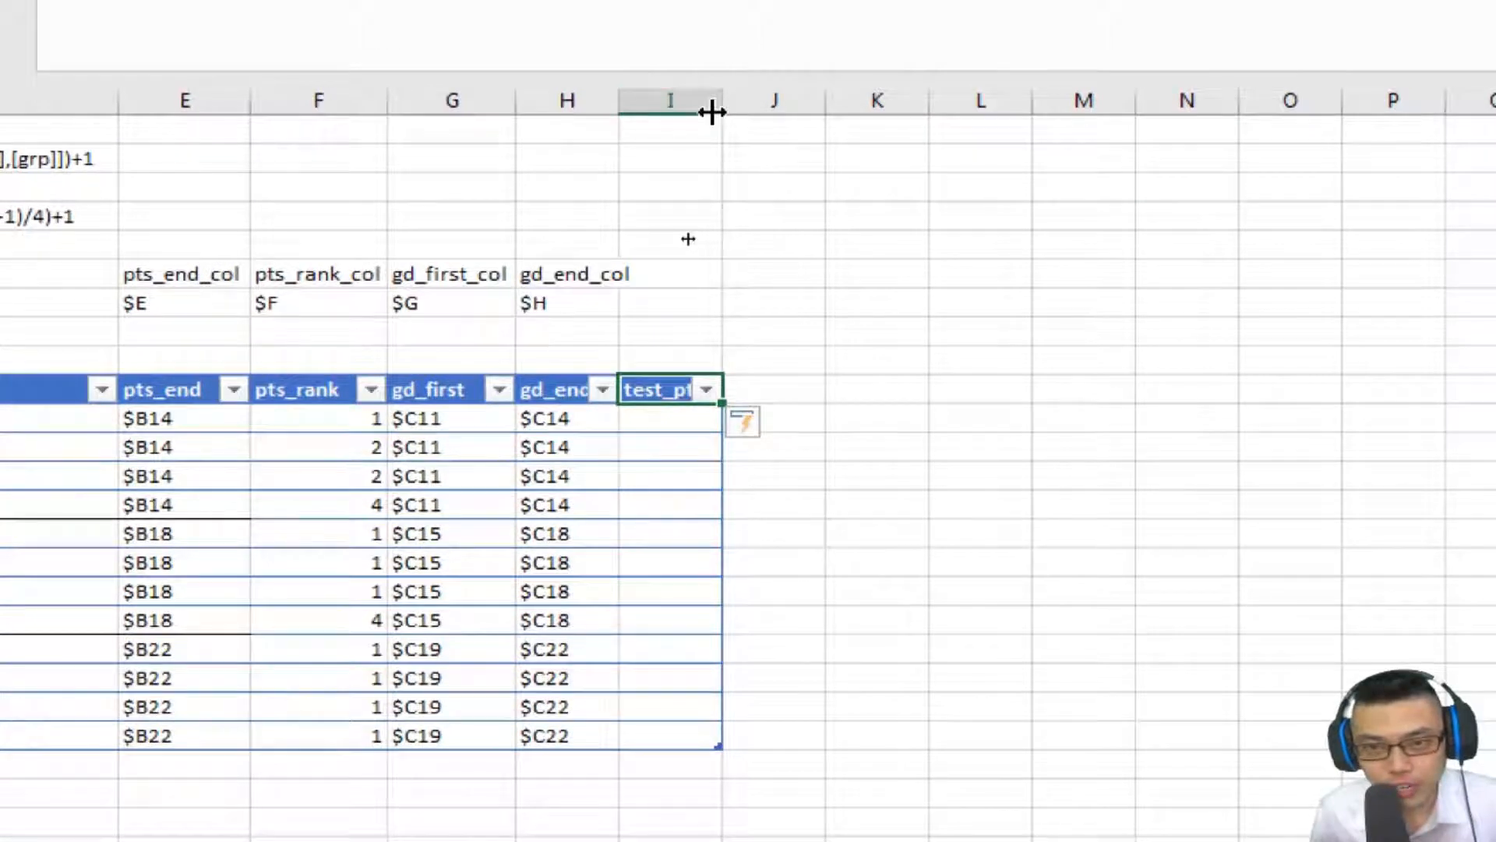
{"action": "double_click", "coordinate": [712, 112]}
Add another table column headed test_pts_end_cell.
{"action": "key", "text": "Right"}
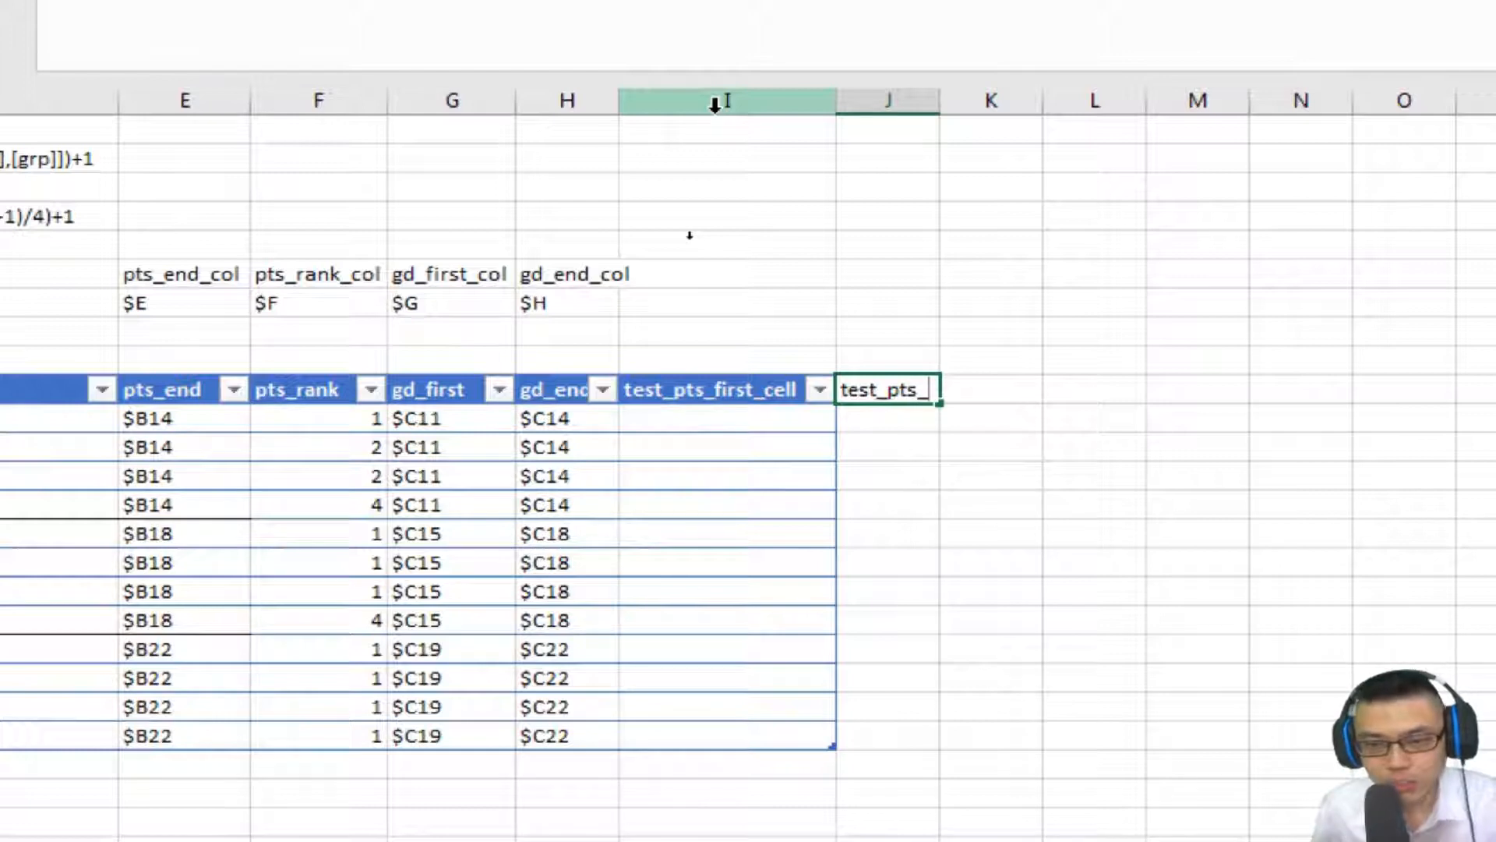
{"action": "type", "text": "test_pts_end_cel"}
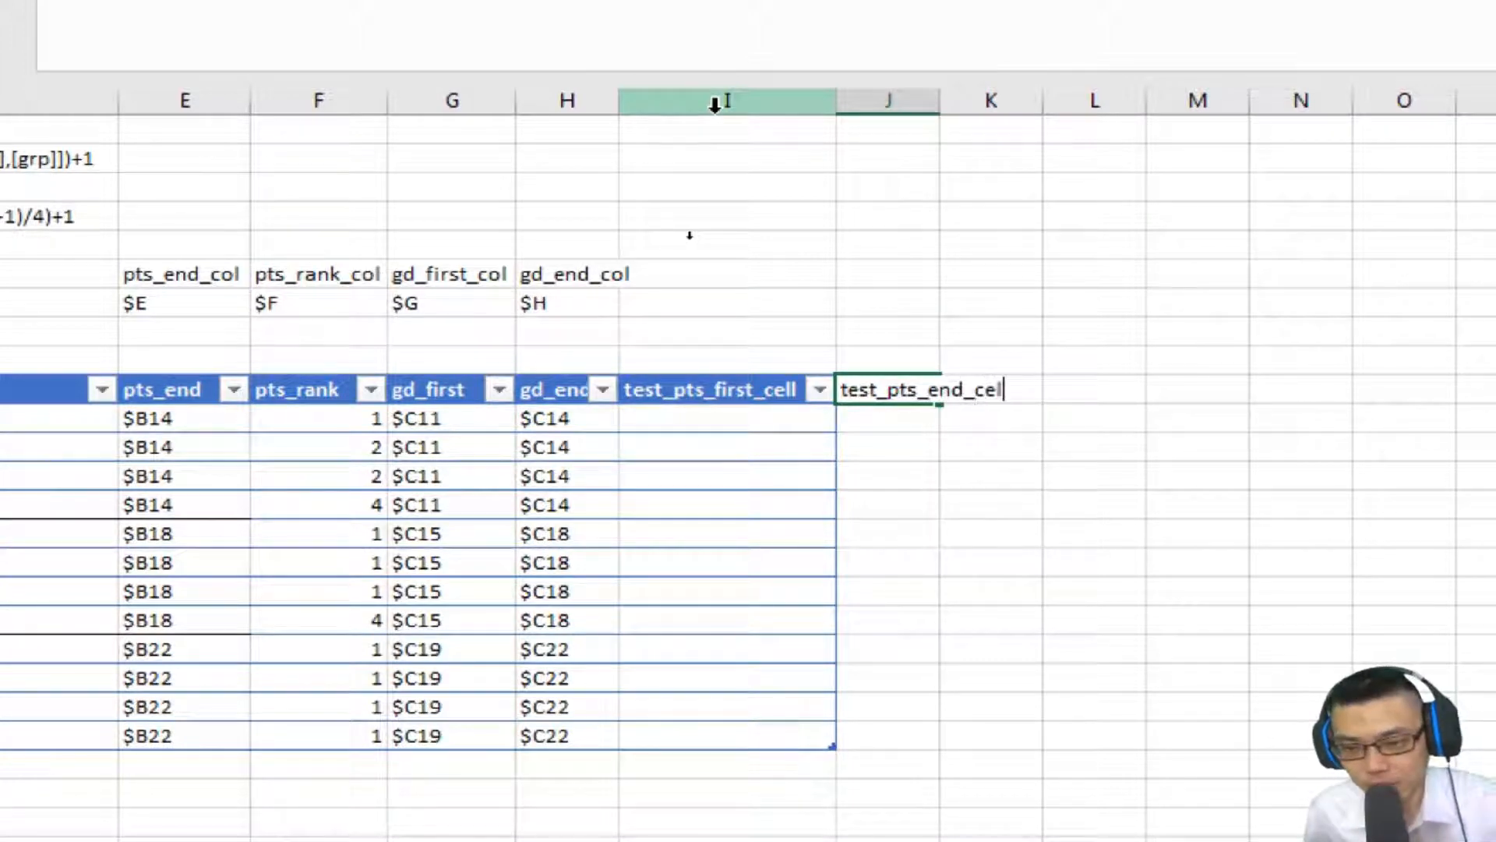
{"action": "type", "text": "l"}
{"action": "key", "text": "Return"}
Enter =ROWS($I$11:I11) in the first cell of the test_pts_first_cell column.
{"action": "left_click", "coordinate": [728, 420]}
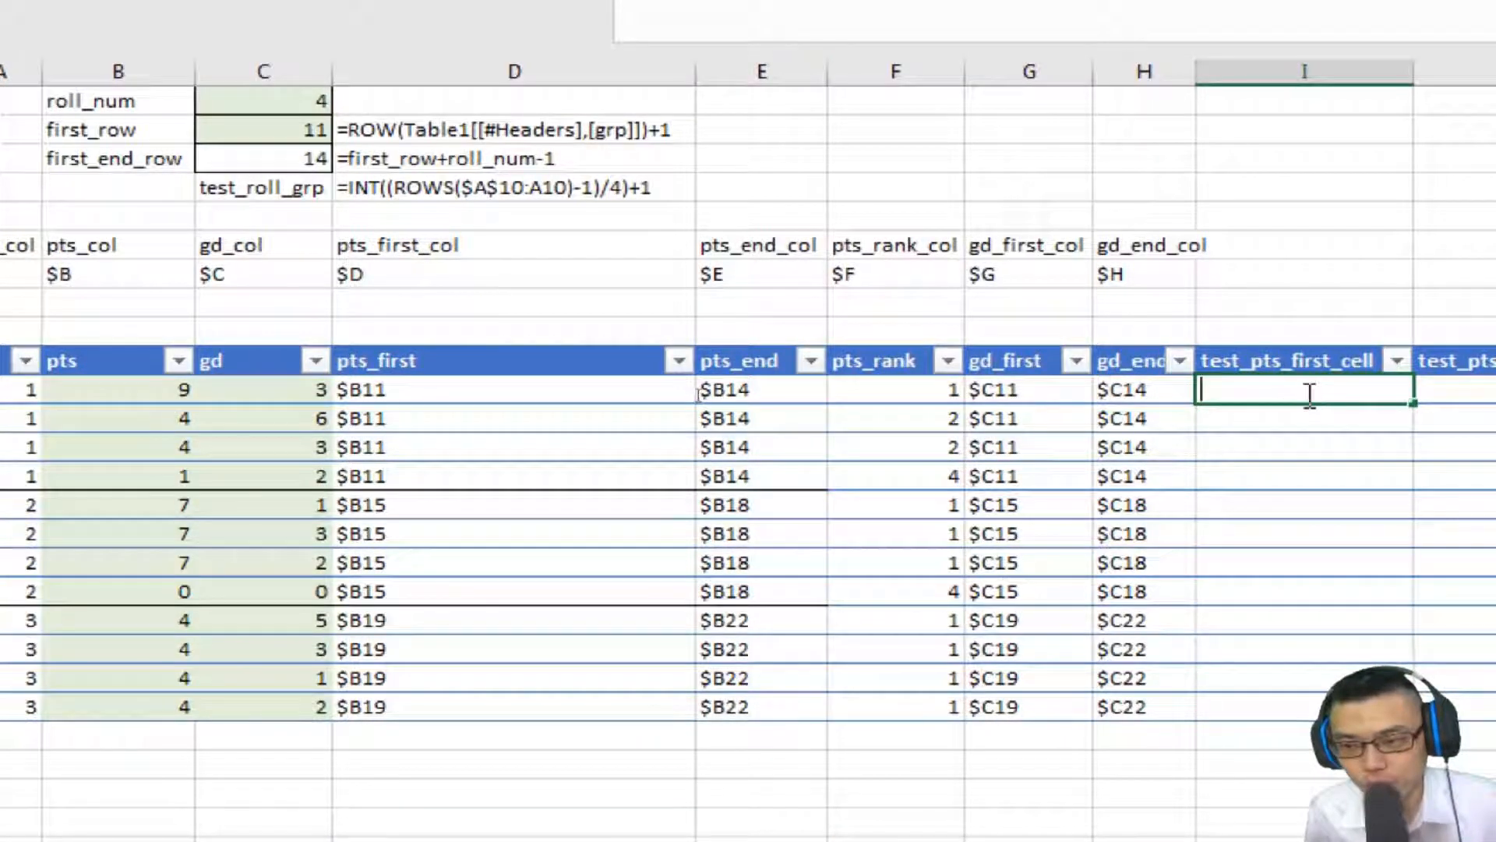
{"action": "type", "text": "=rows"}
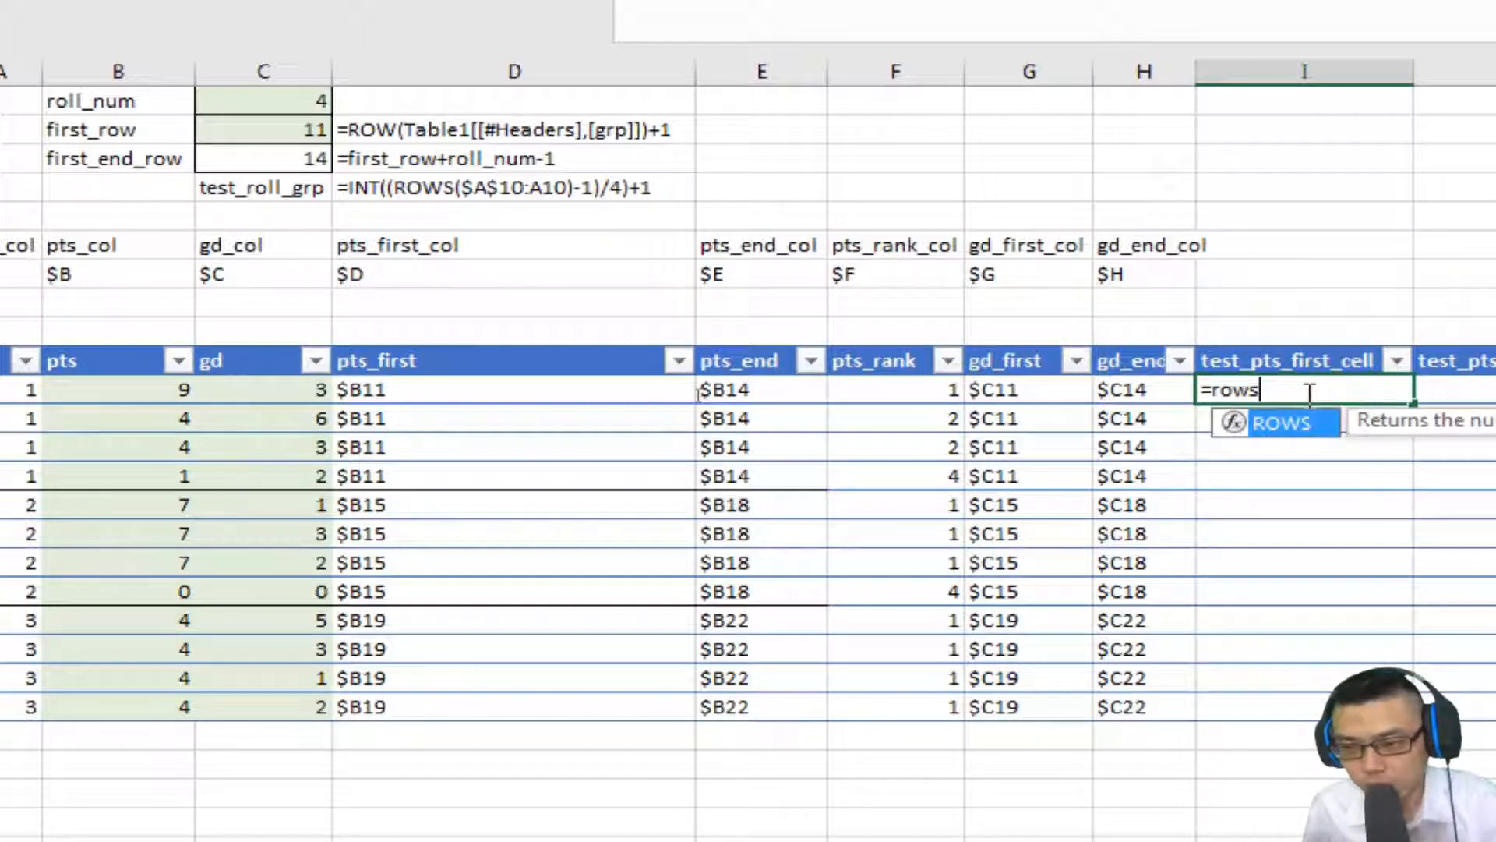
{"action": "type", "text": "(i"}
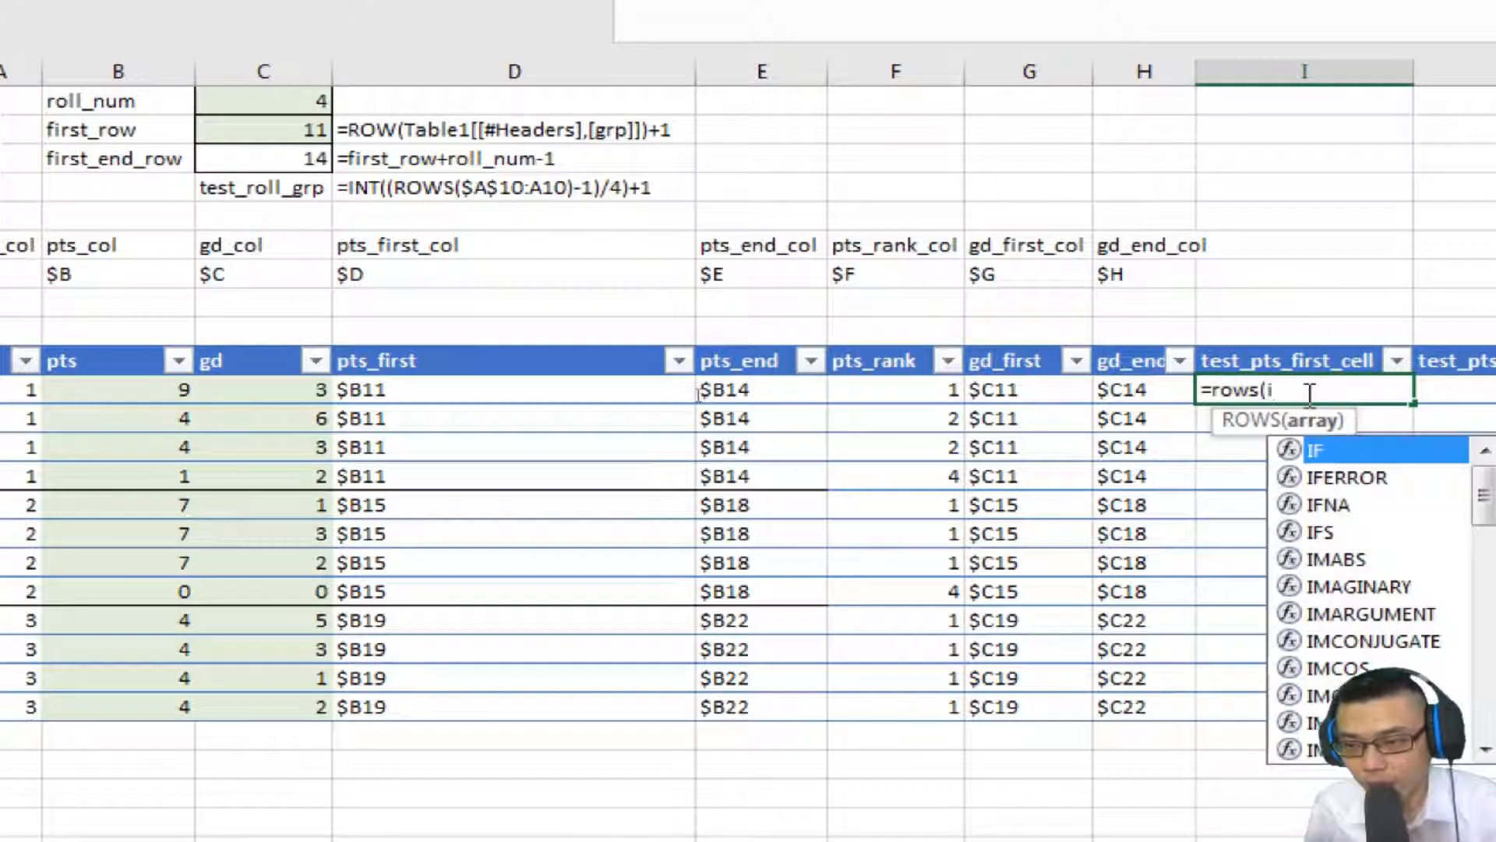
{"action": "type", "text": "11"}
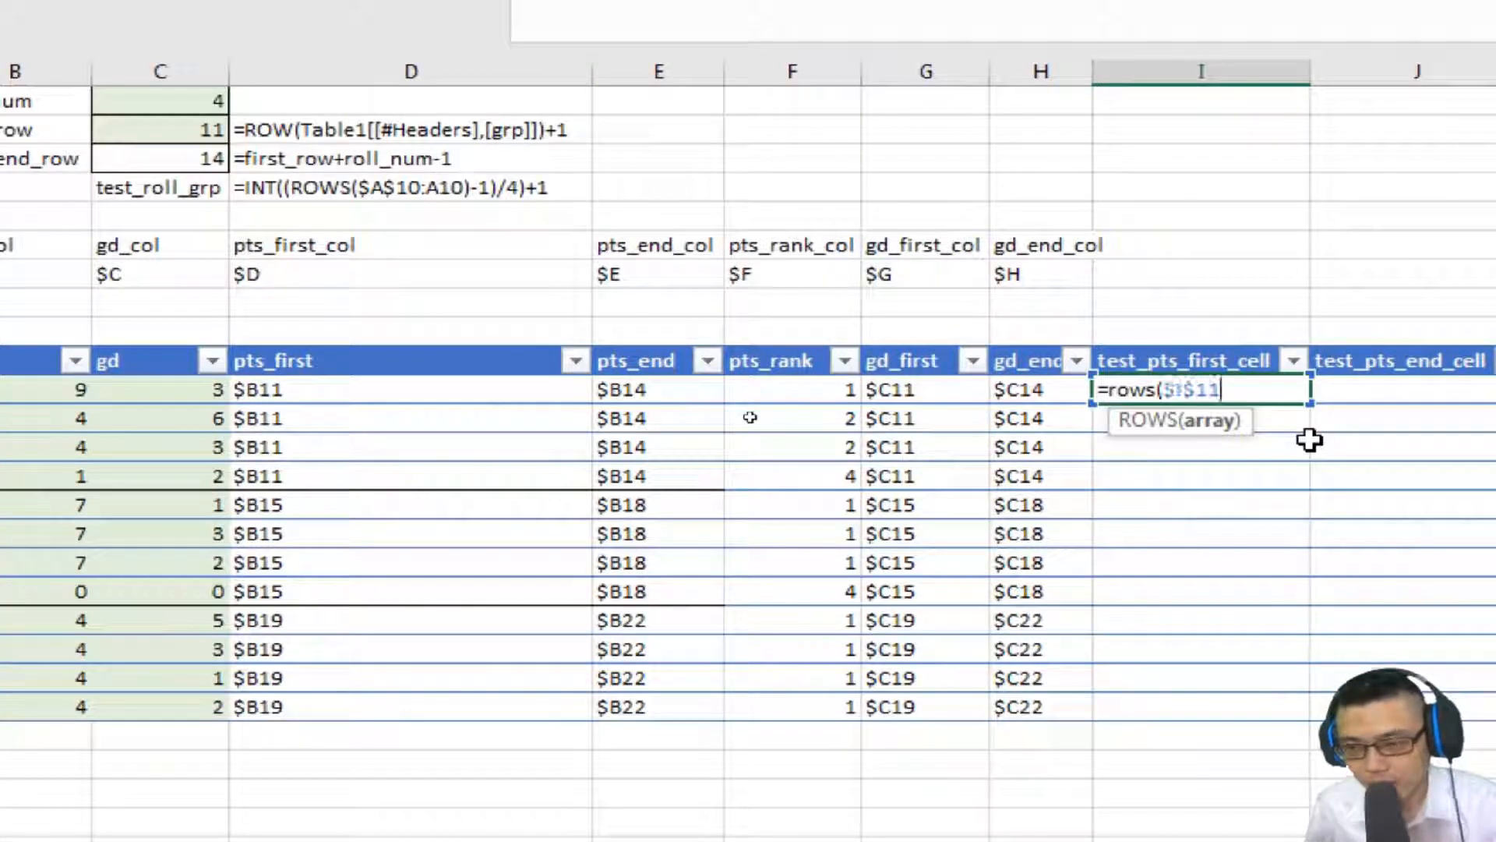
{"action": "type", "text": ":"}
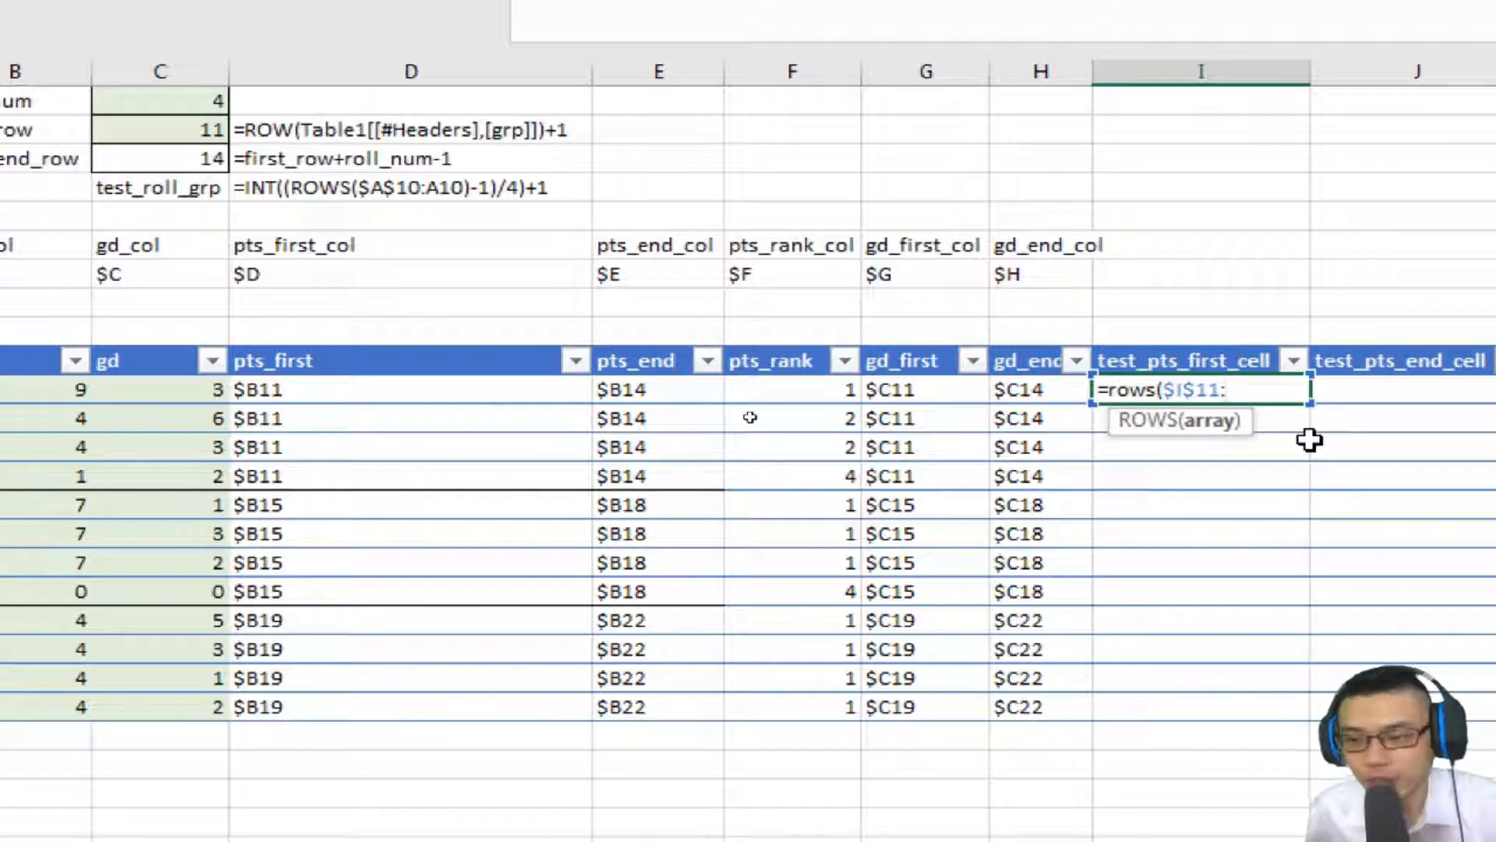
{"action": "type", "text": "i11"}
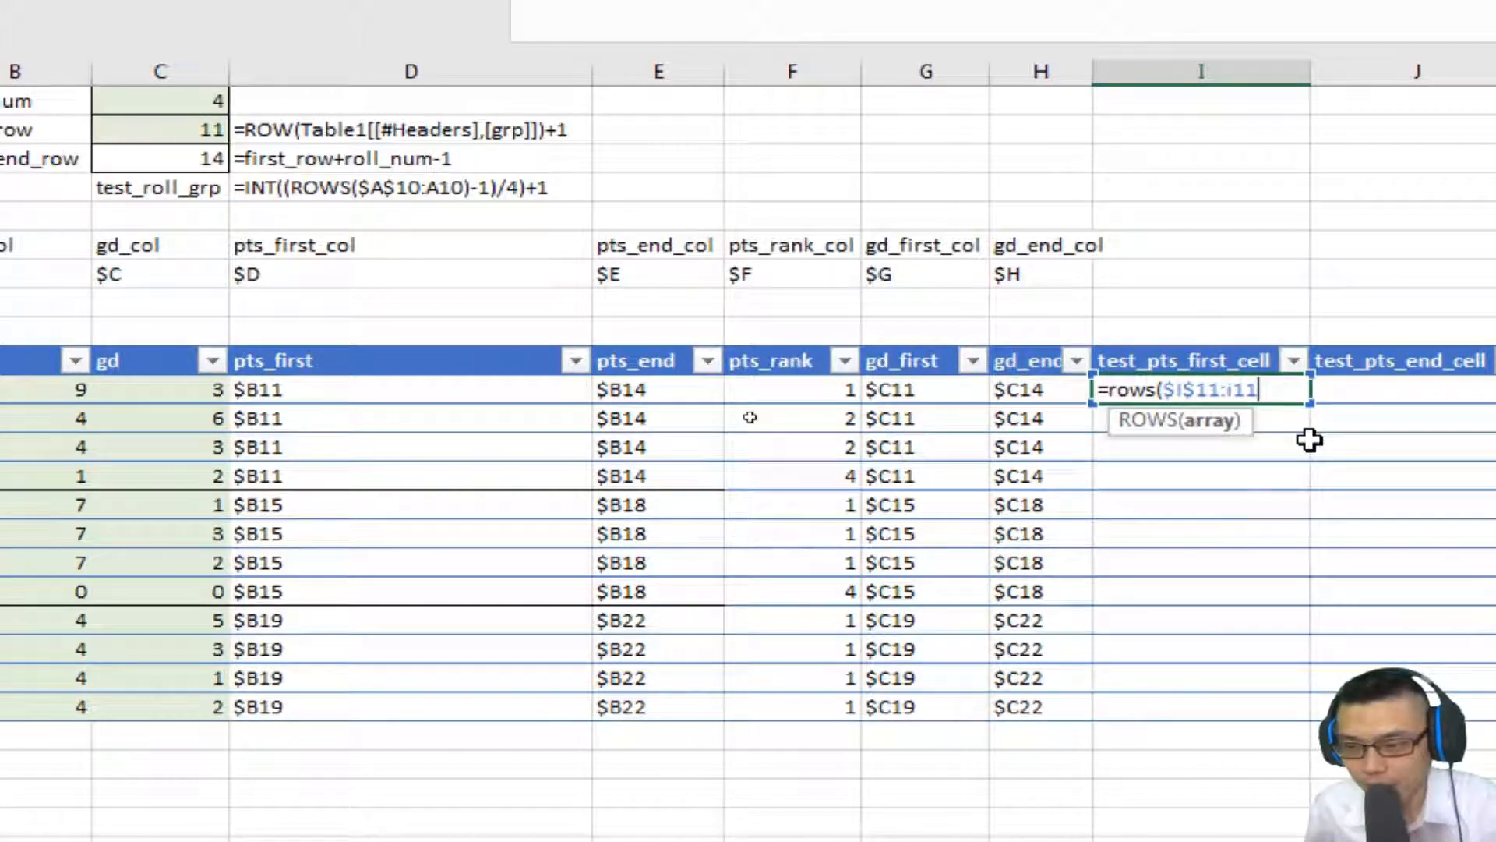
{"action": "key", "text": "Return"}
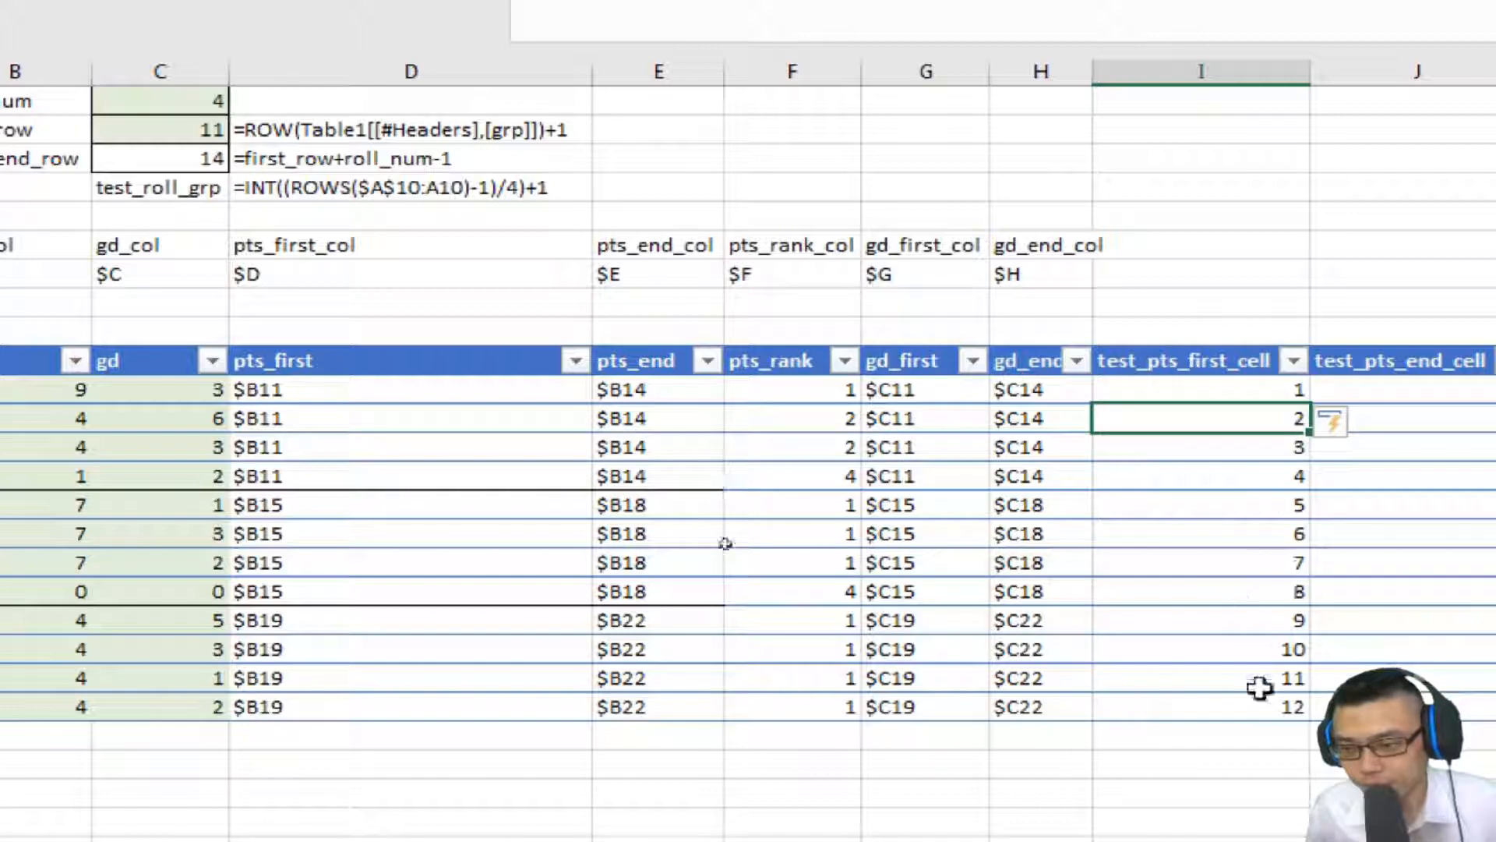
Edit the formula to divide the ROWS count by roll_num.
{"action": "key", "text": "Up"}
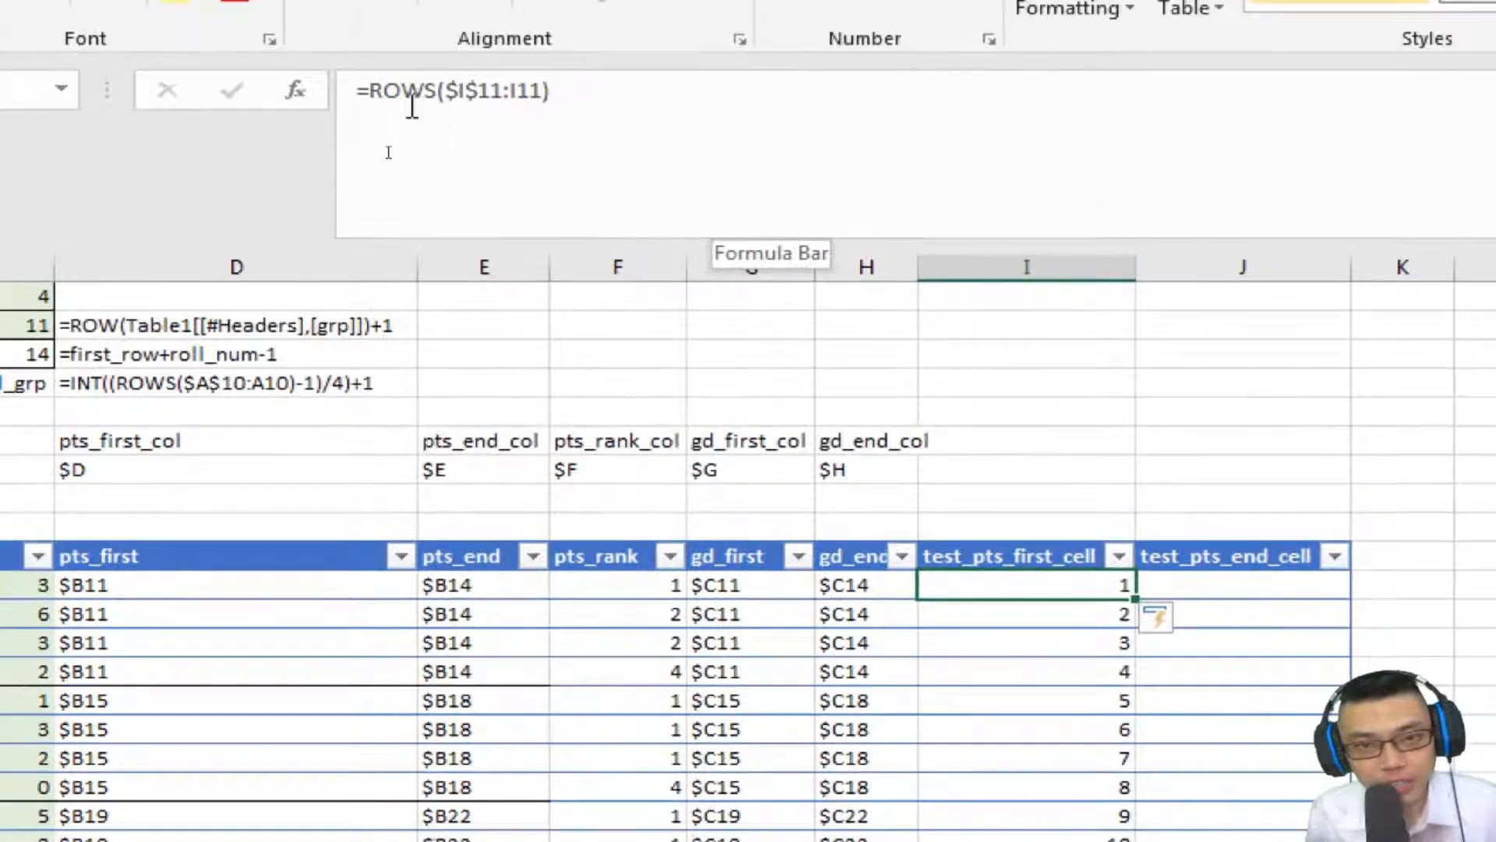
{"action": "left_click", "coordinate": [502, 0]}
{"action": "key", "text": "End"}
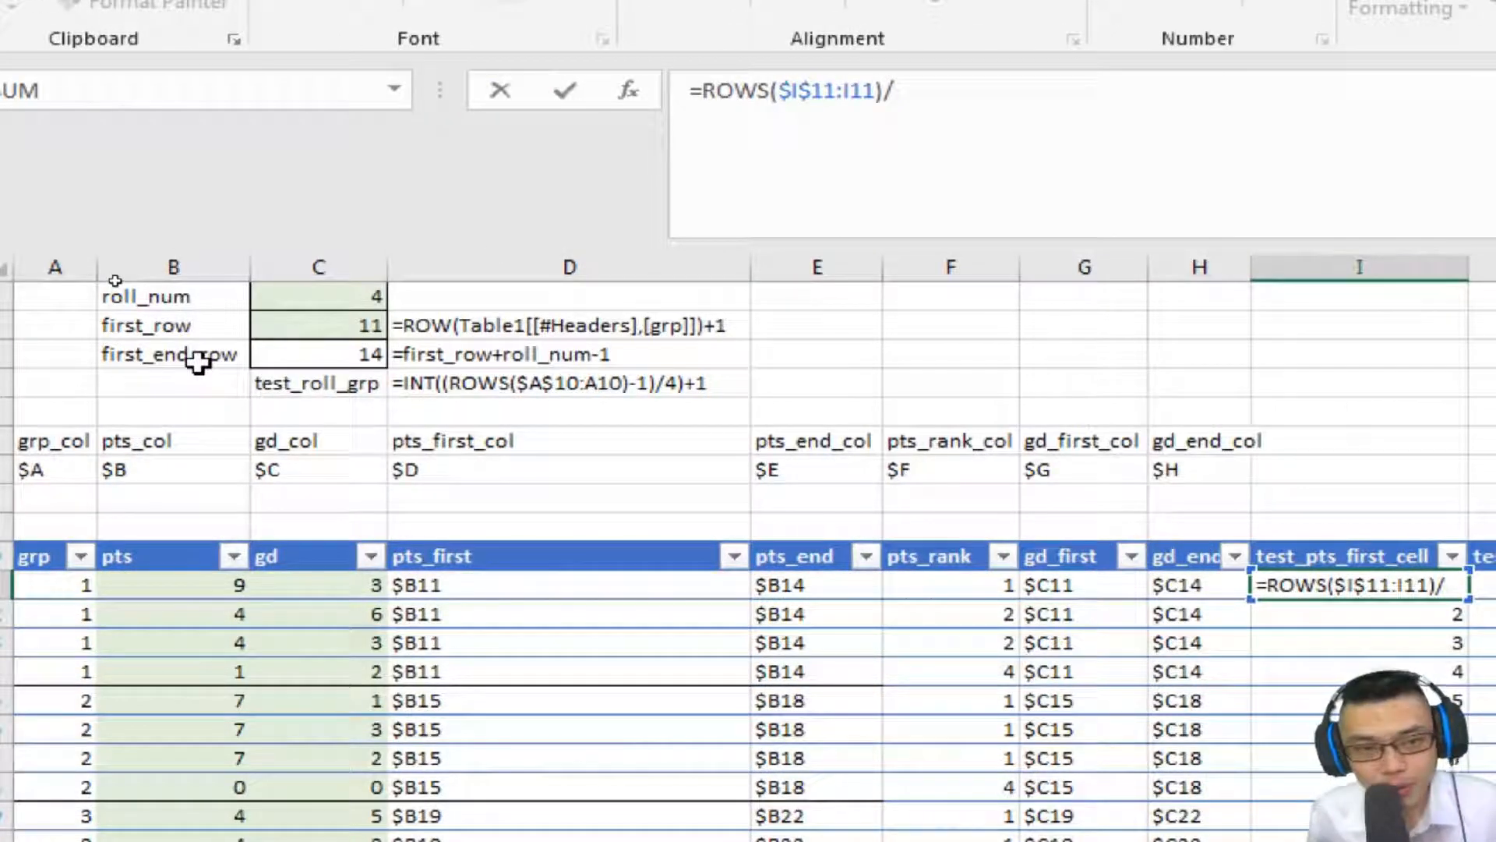
{"action": "left_click", "coordinate": [335, 306]}
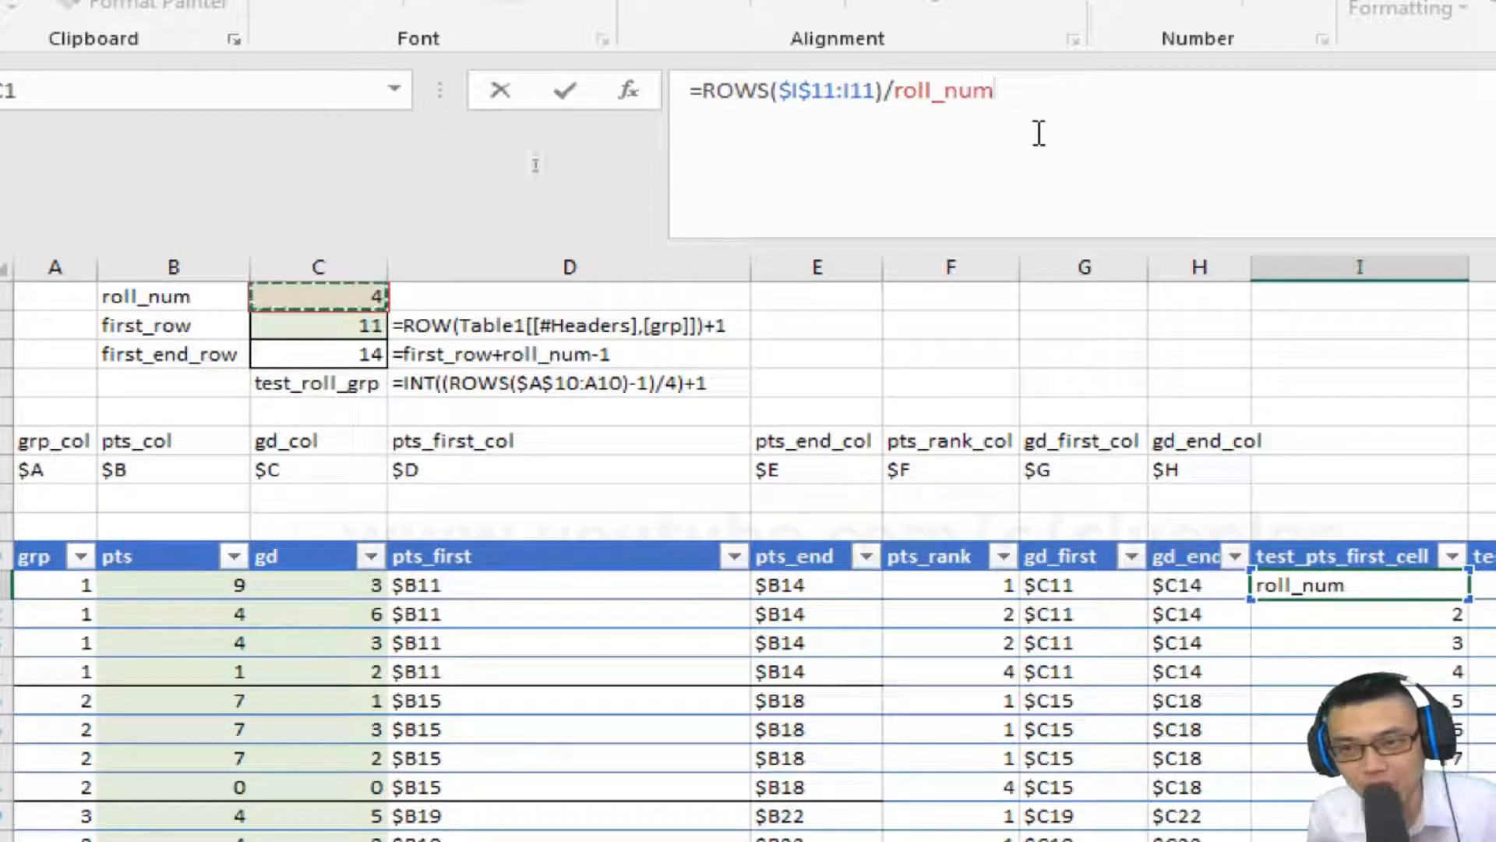
{"action": "key", "text": "Return"}
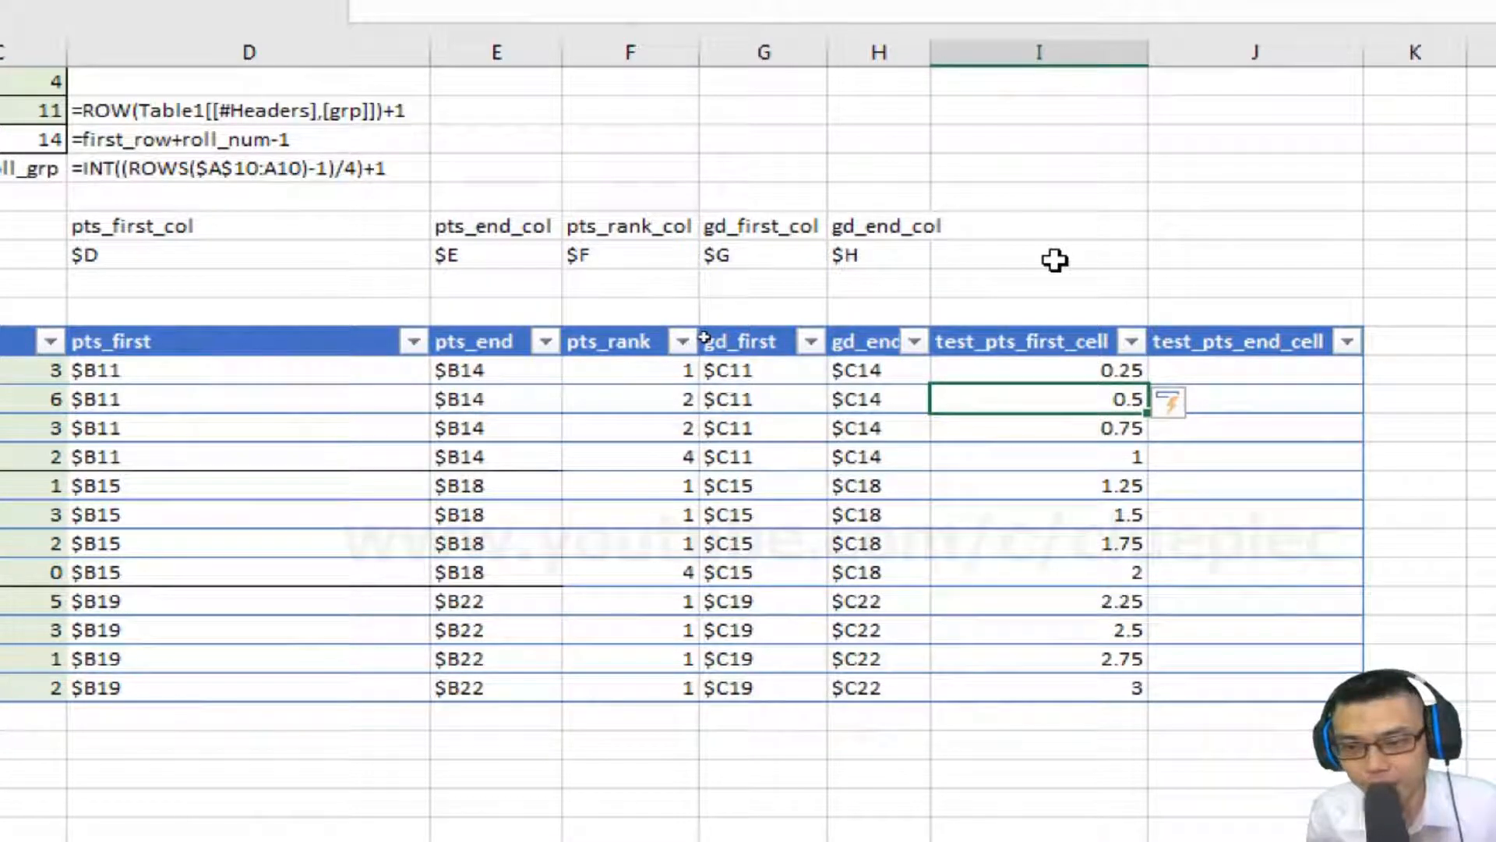
Change the formula to (ROWS($I$11:I11)-1)/roll_num by subtracting 1 and adding parentheses.
{"action": "key", "text": "Up"}
{"action": "left_click", "coordinate": [566, 199]}
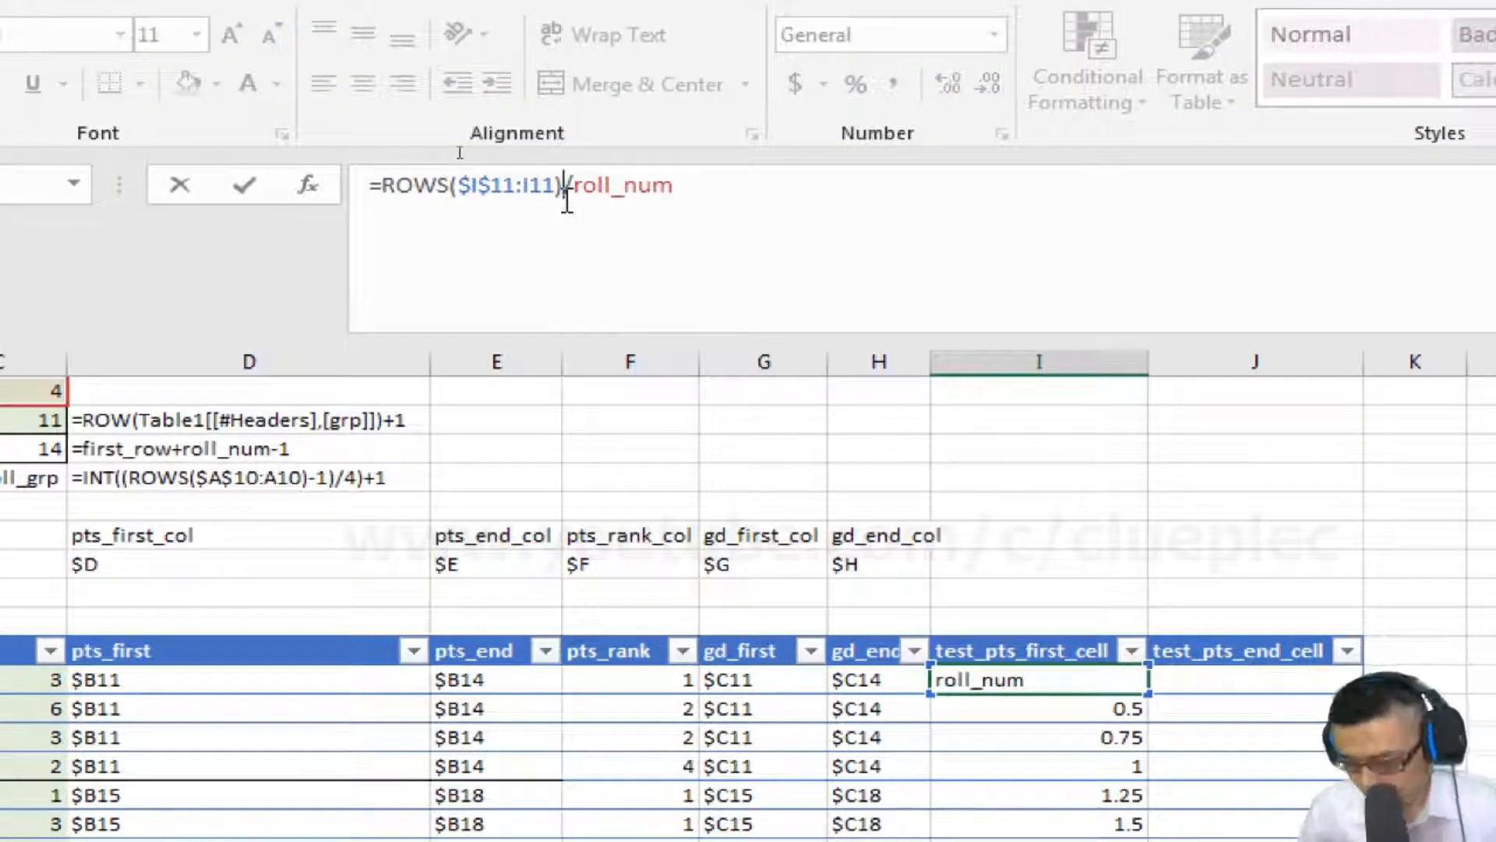
{"action": "type", "text": "-1"}
{"action": "left_click", "coordinate": [384, 187]}
{"action": "type", "text": "("}
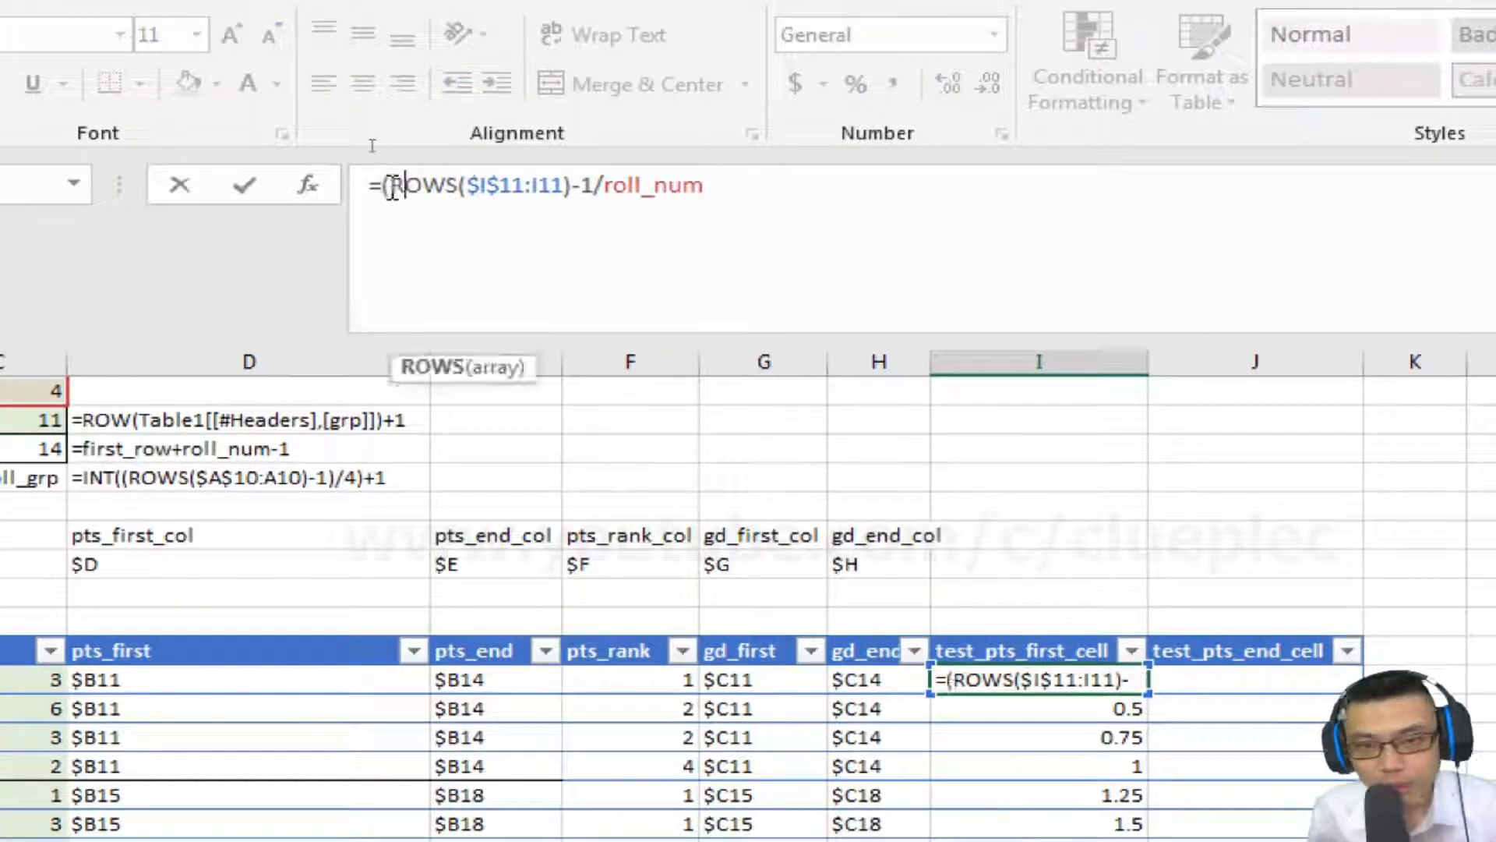
{"action": "key", "text": "Right"}
{"action": "key", "text": "Right"}
{"action": "key", "text": "Right"}
{"action": "key", "text": "Right"}
{"action": "key", "text": "Right"}
{"action": "key", "text": "Right"}
{"action": "key", "text": "Right"}
{"action": "key", "text": "Right"}
{"action": "key", "text": "Right"}
{"action": "key", "text": "Right"}
{"action": "key", "text": "Right"}
{"action": "key", "text": "Right"}
{"action": "key", "text": "Right"}
{"action": "type", "text": ")"}
Wrap the whole expression in INT to get =INT((ROWS($I$11:I11)-1)/roll_num).
{"action": "key", "text": "Home"}
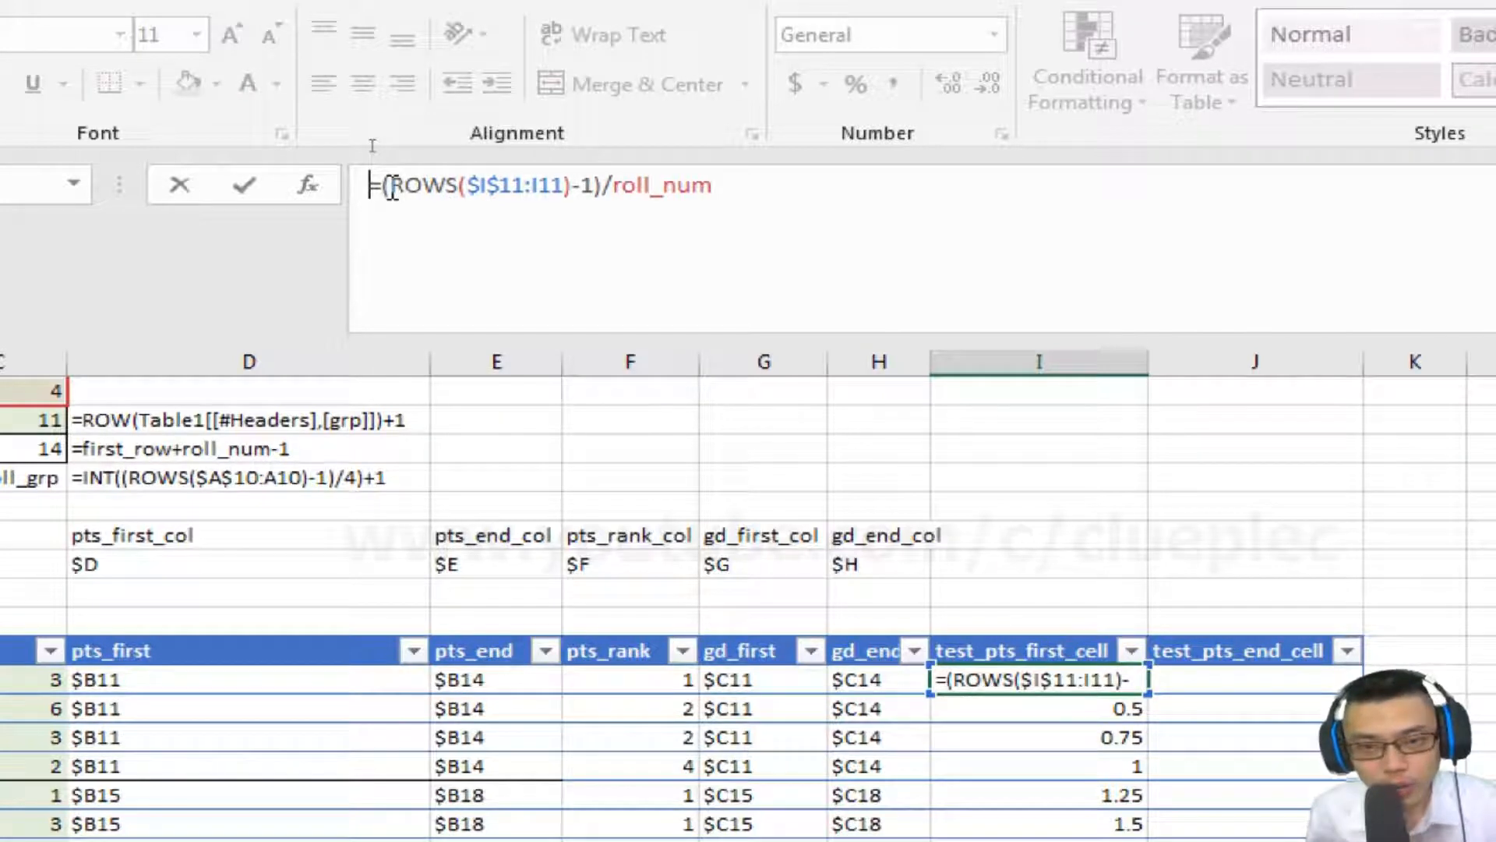
{"action": "type", "text": "("}
{"action": "key", "text": "End"}
{"action": "type", "text": ")"}
{"action": "key", "text": "Home"}
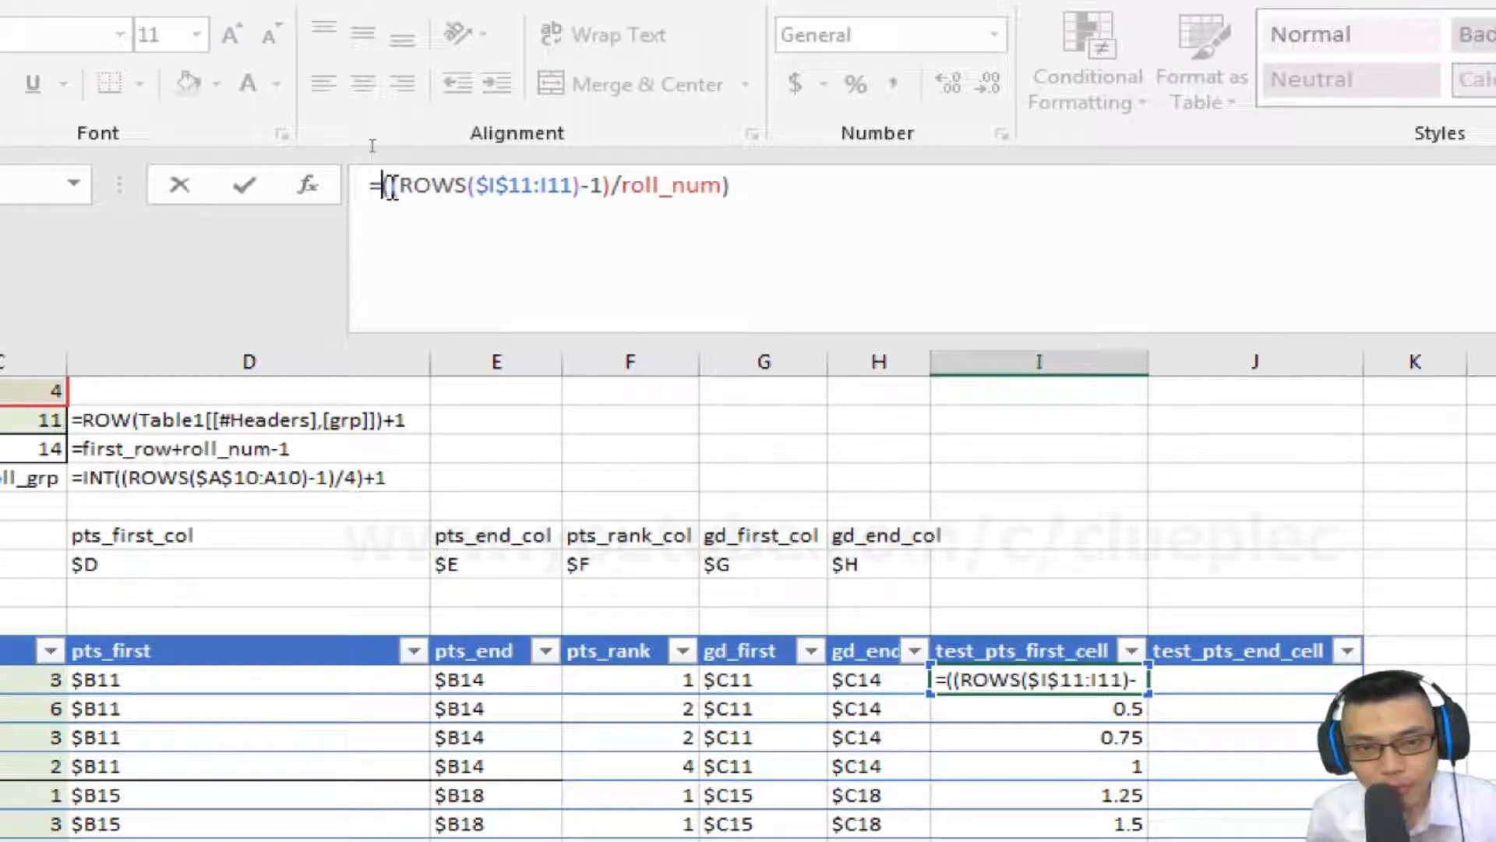
{"action": "type", "text": "int"}
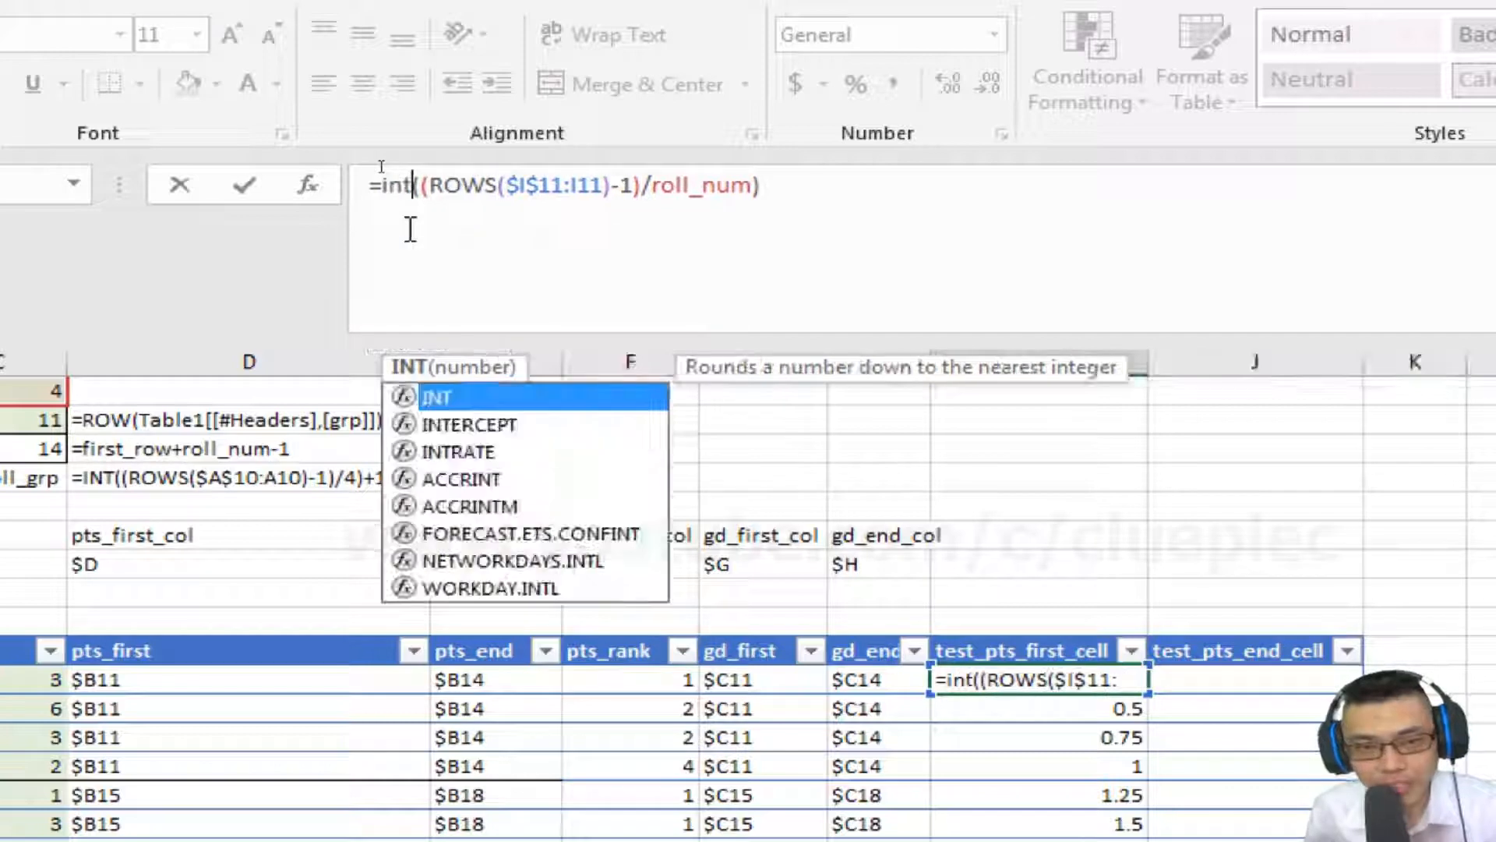
{"action": "key", "text": "Return"}
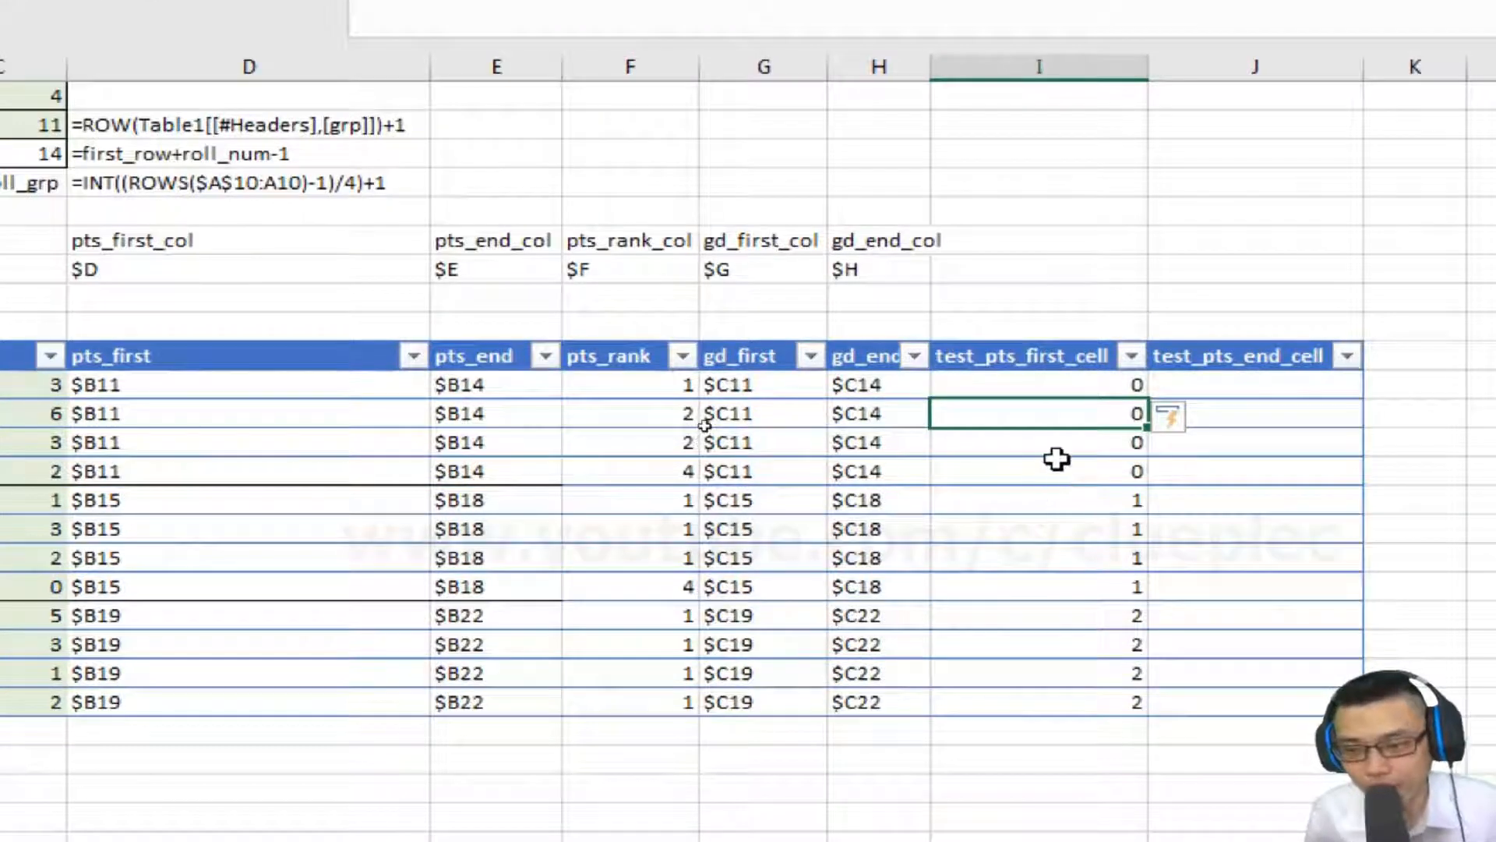
Step through the test_pts_first_cell results row by row to check the group numbering.
{"action": "left_click", "coordinate": [1054, 671]}
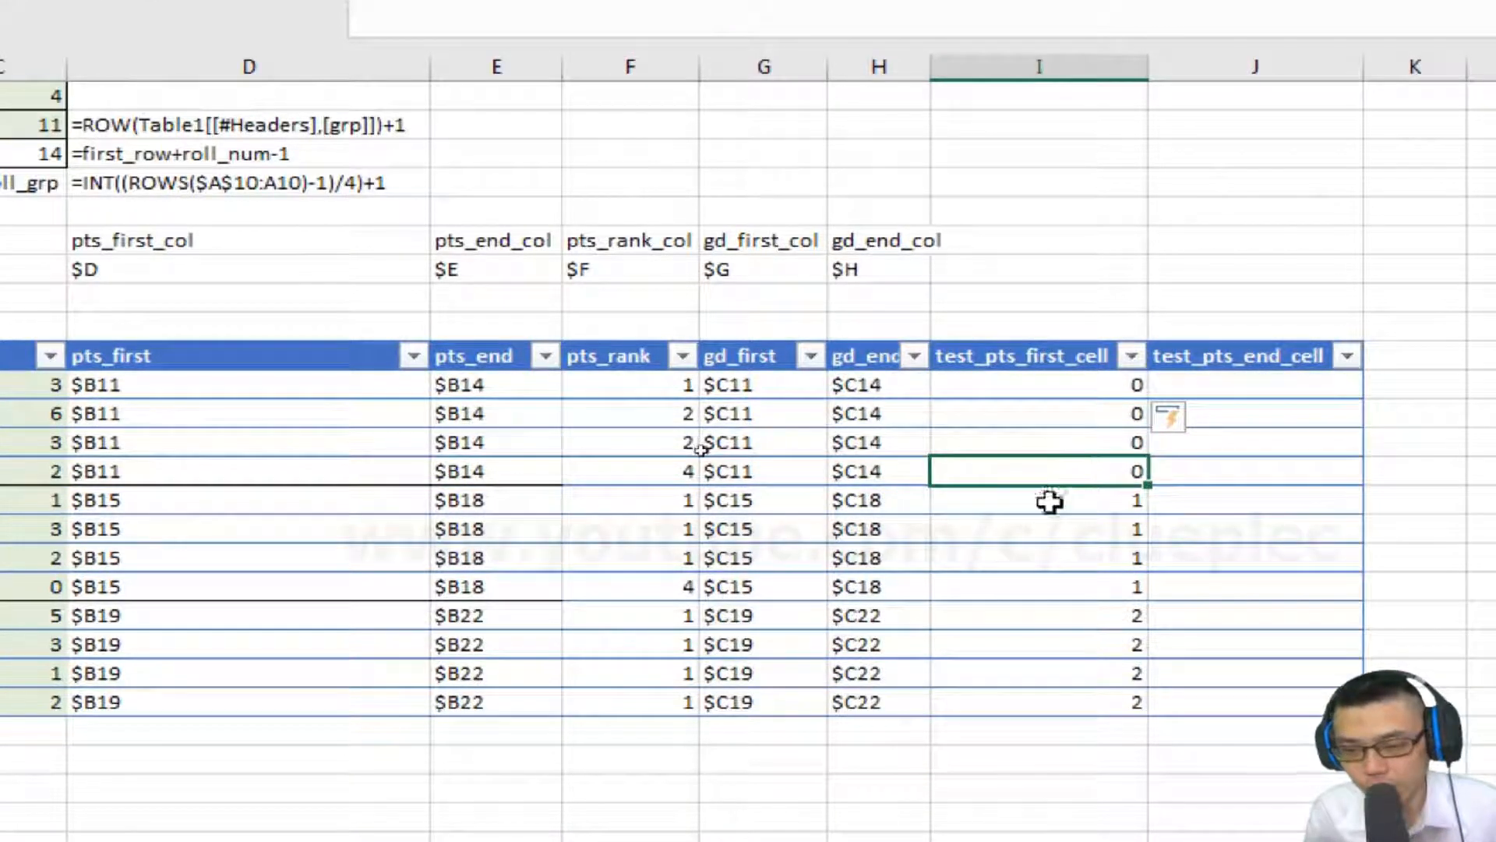
{"action": "key", "text": "Down"}
{"action": "key", "text": "Down"}
{"action": "key", "text": "Down"}
{"action": "key", "text": "Down"}
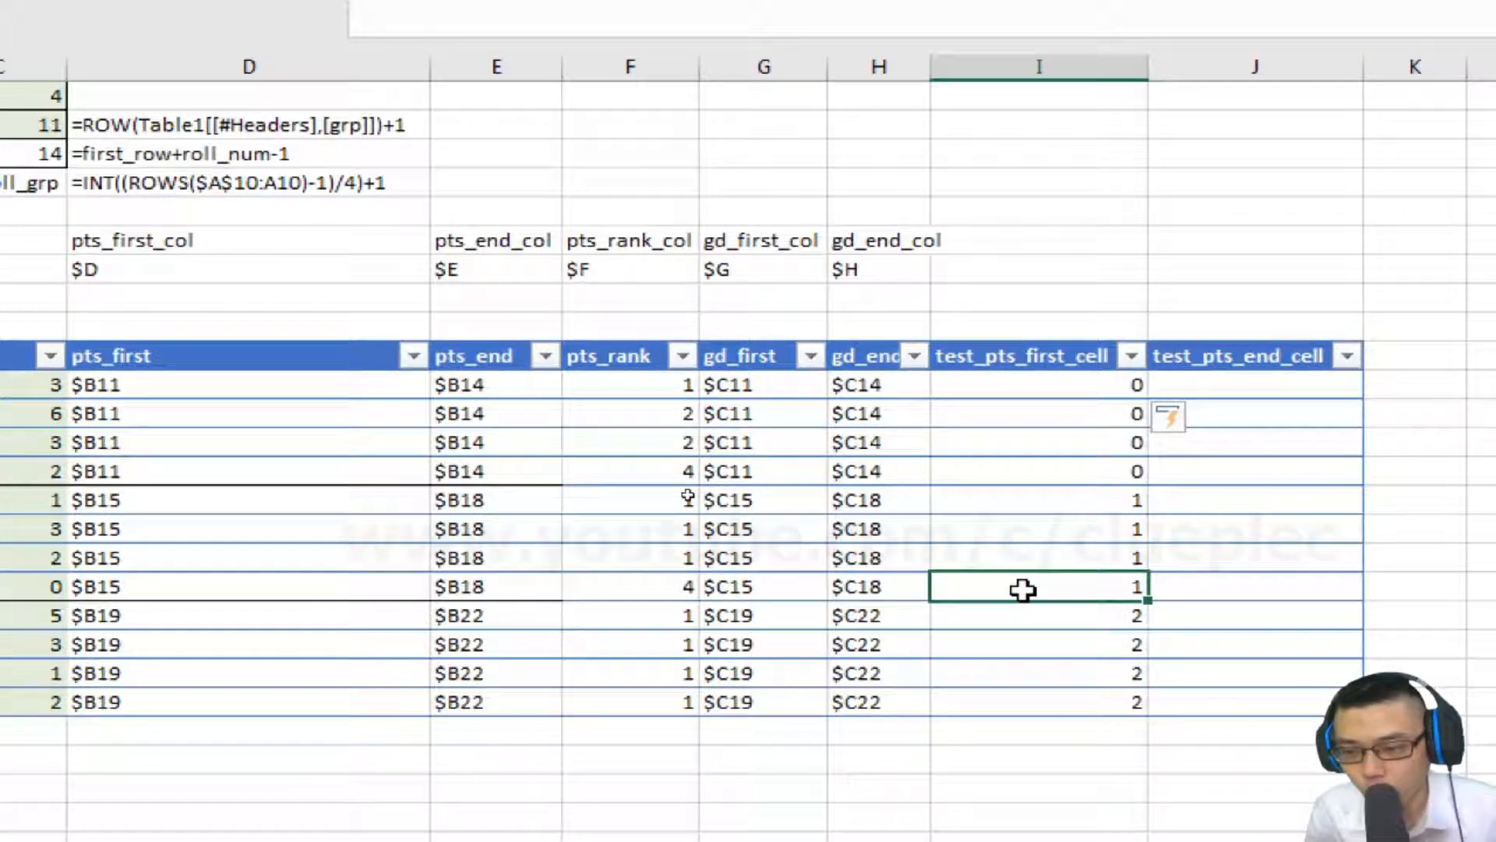
{"action": "key", "text": "Down"}
{"action": "key", "text": "Down"}
{"action": "key", "text": "Down"}
{"action": "key", "text": "Up"}
{"action": "key", "text": "Up"}
{"action": "key", "text": "Up"}
{"action": "key", "text": "Up"}
{"action": "key", "text": "Up"}
{"action": "key", "text": "Up"}
{"action": "key", "text": "Up"}
{"action": "key", "text": "Up"}
{"action": "key", "text": "Up"}
{"action": "key", "text": "Up"}
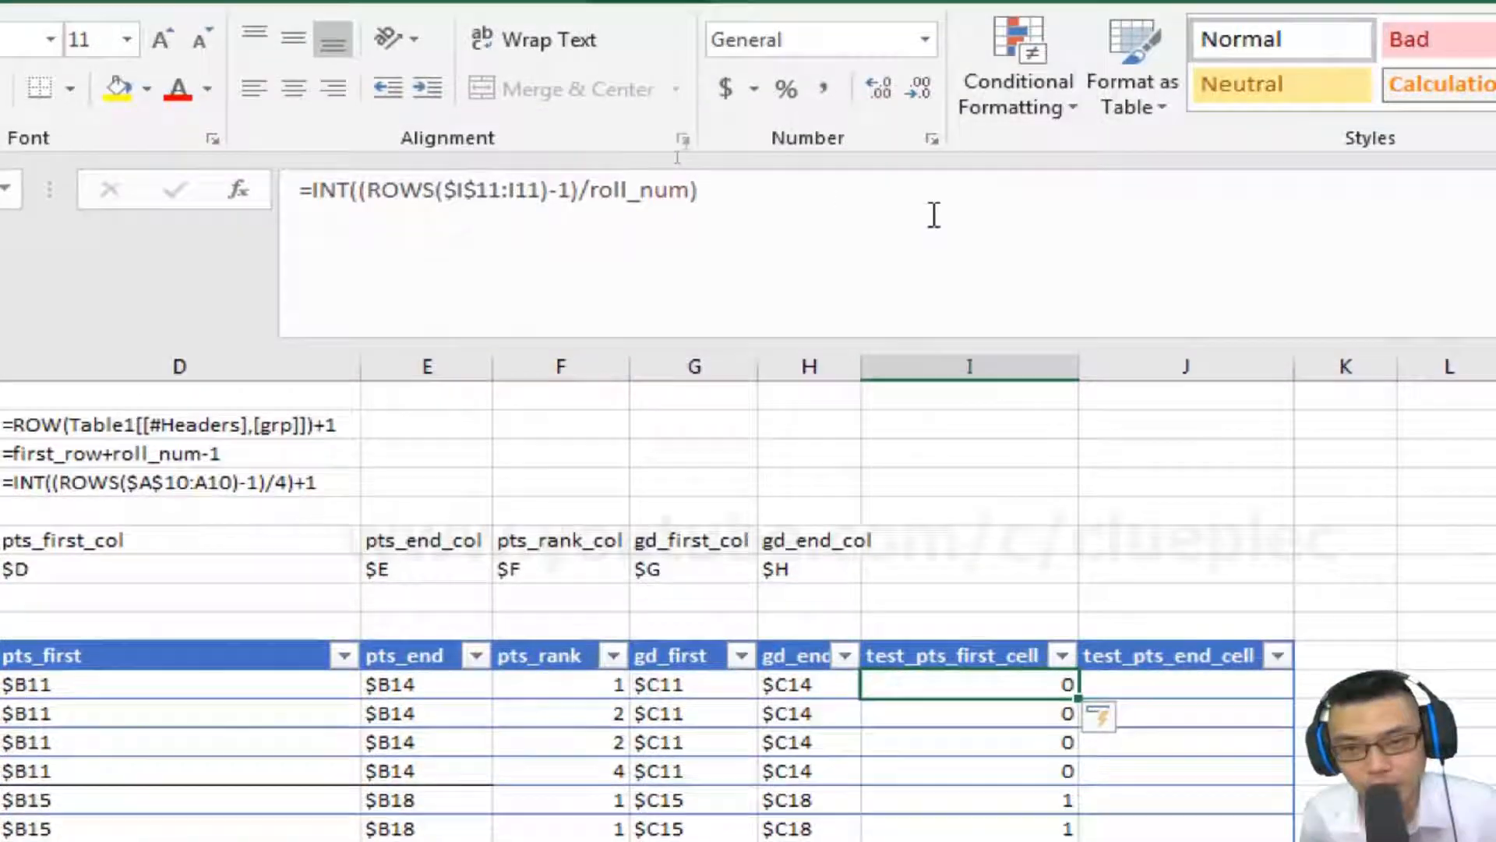
Wrap the INT expression in parentheses and multiply it by roll_num, committing the formula down the test_pts_first_cell column.
{"action": "left_click", "coordinate": [932, 72]}
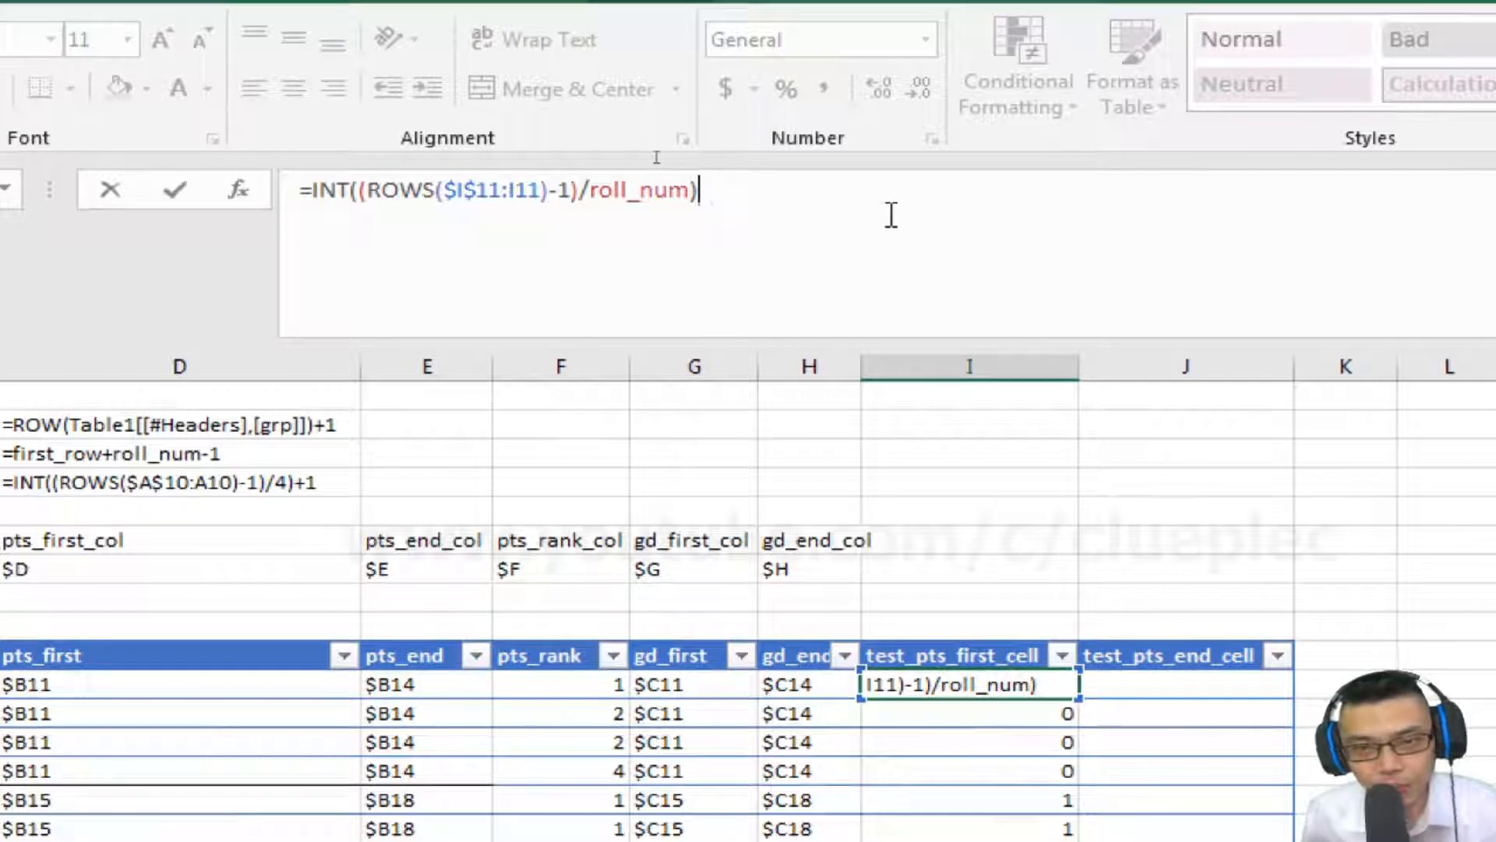
{"action": "key", "text": "Home"}
{"action": "key", "text": "Right"}
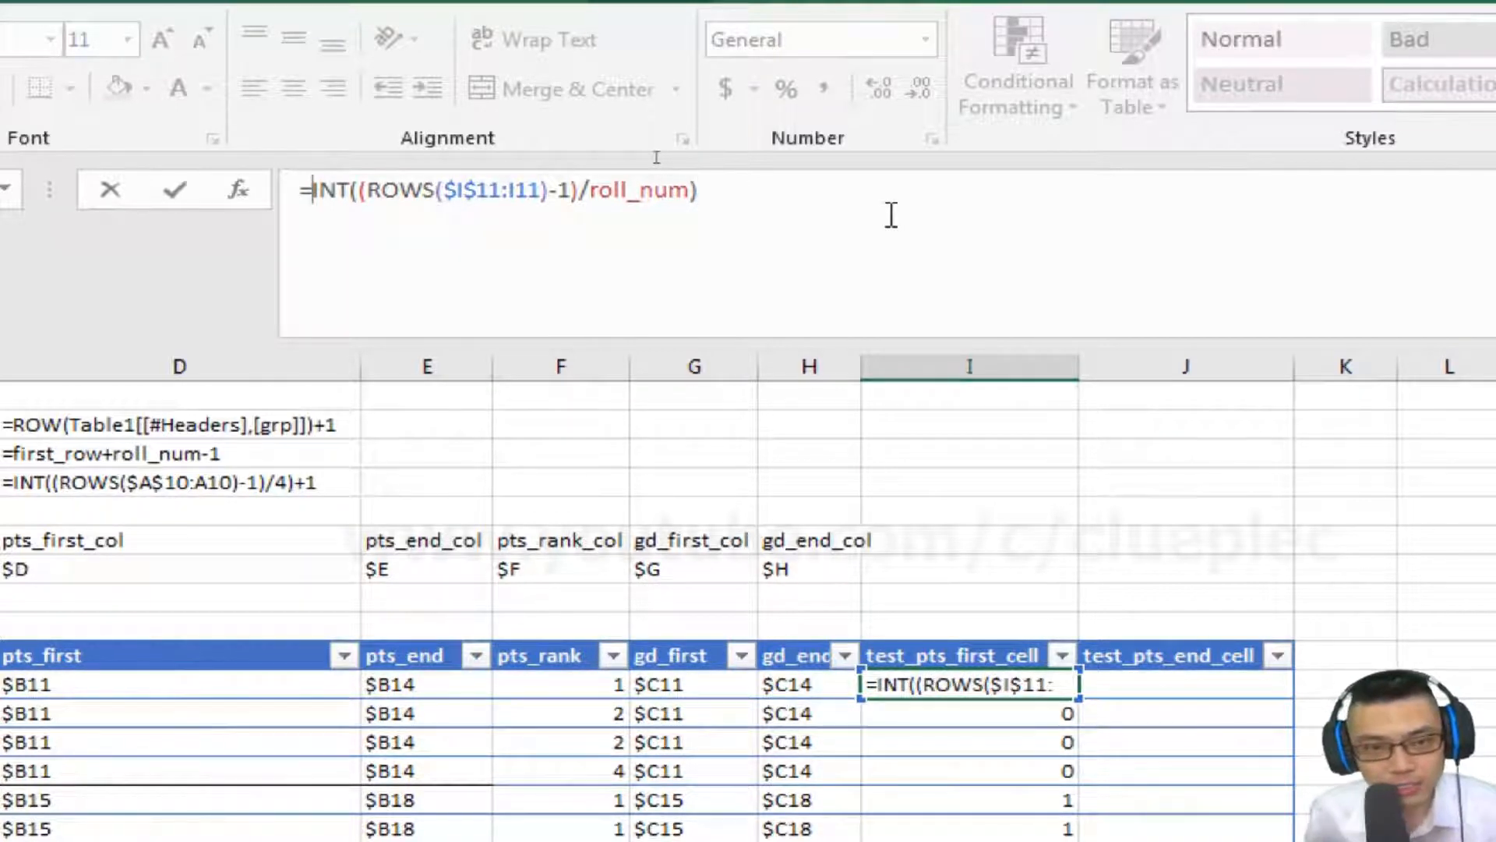
{"action": "type", "text": "("}
{"action": "key", "text": "End"}
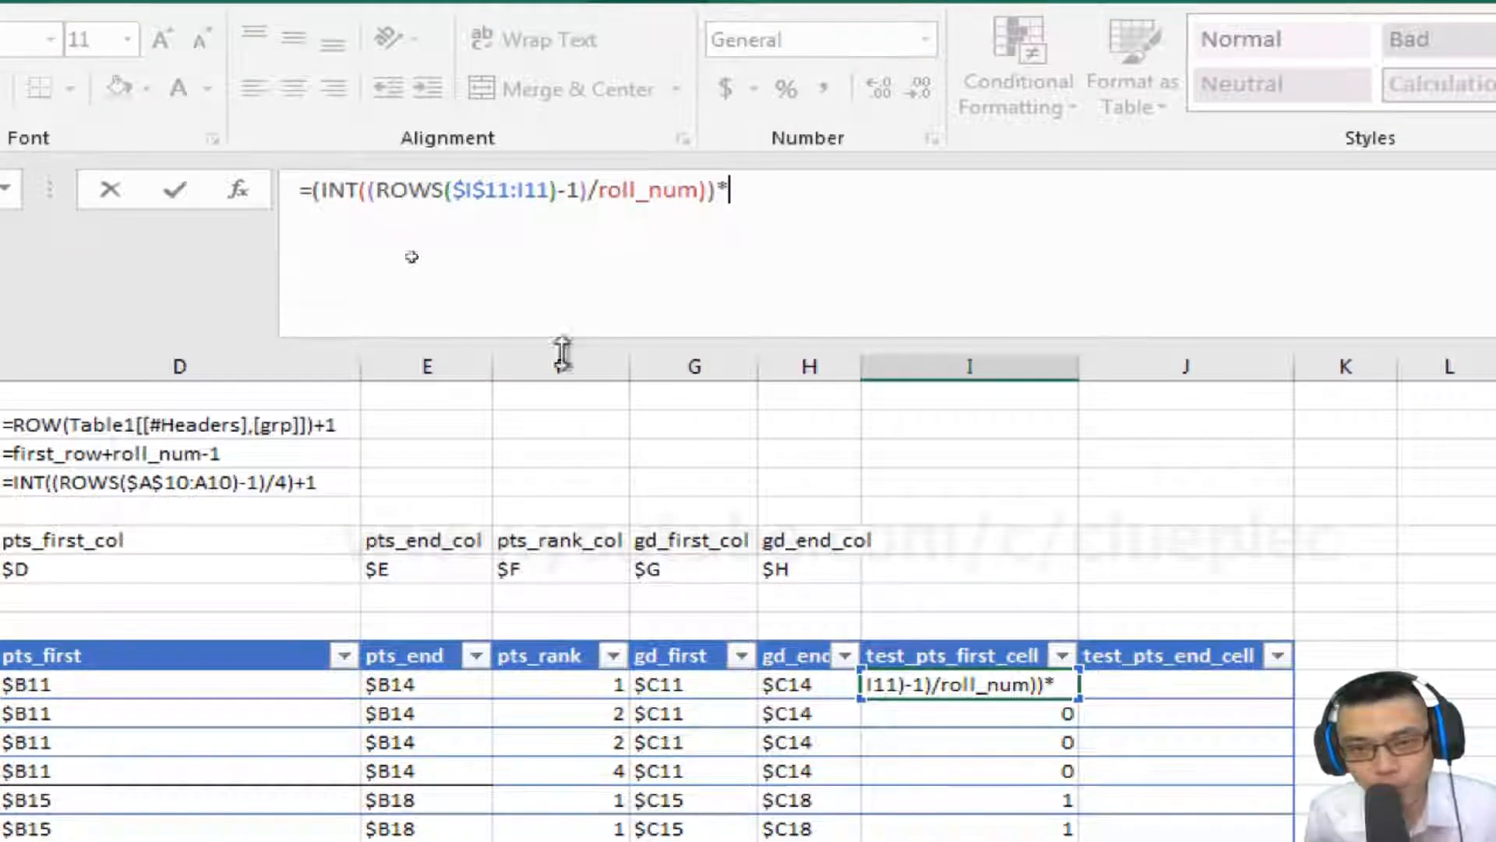
{"action": "left_click", "coordinate": [223, 395]}
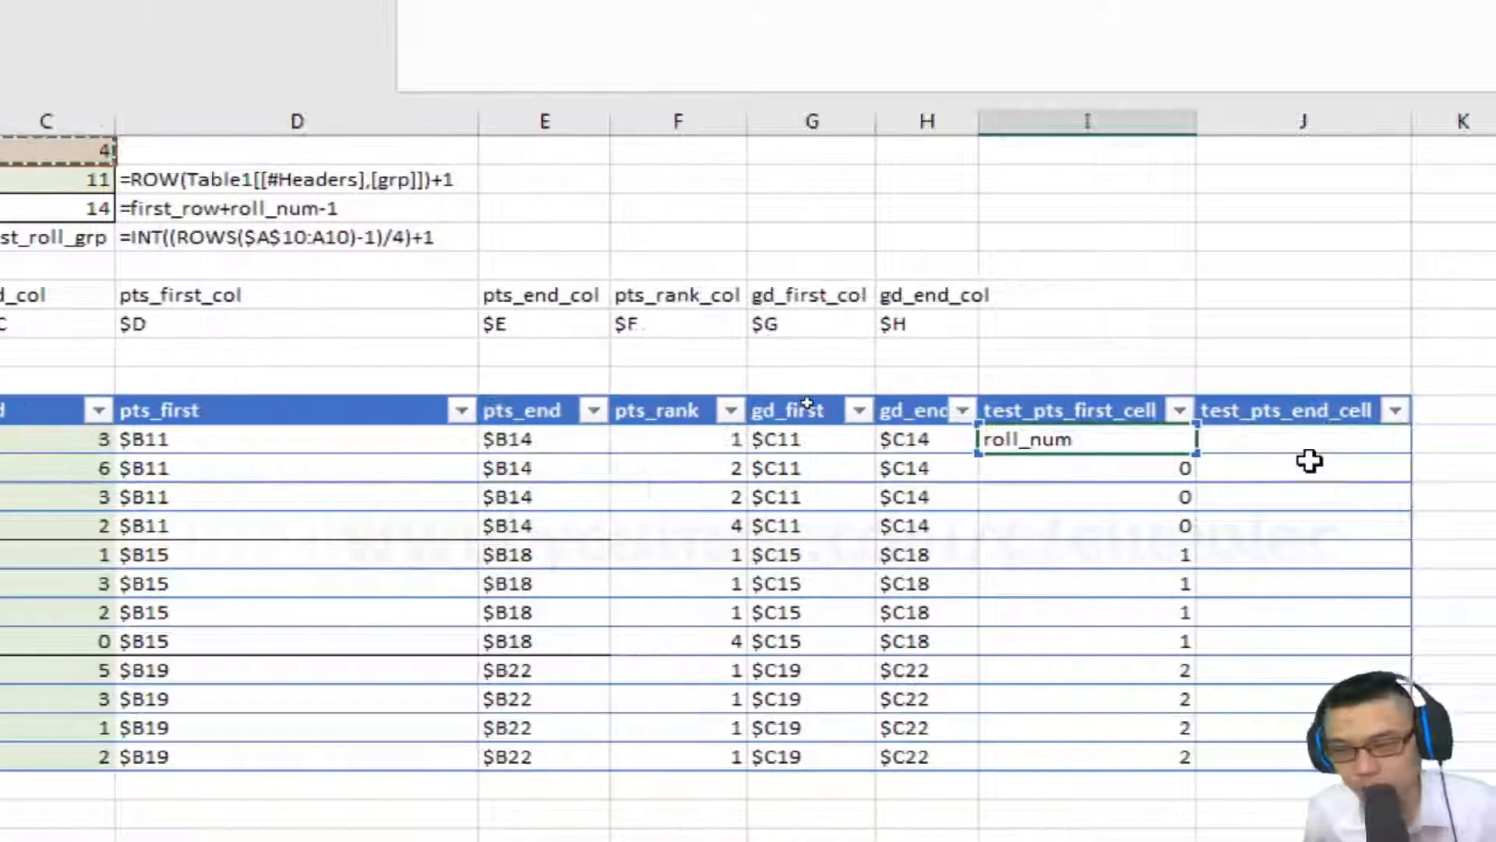
{"action": "key", "text": "ctrl+Return"}
{"action": "key", "text": "Down"}
Append +first_row on a new line so the formula becomes =(INT((ROWS($I$11:I11)-1)/roll_num))*roll_num+first_row.
{"action": "left_click", "coordinate": [1125, 551]}
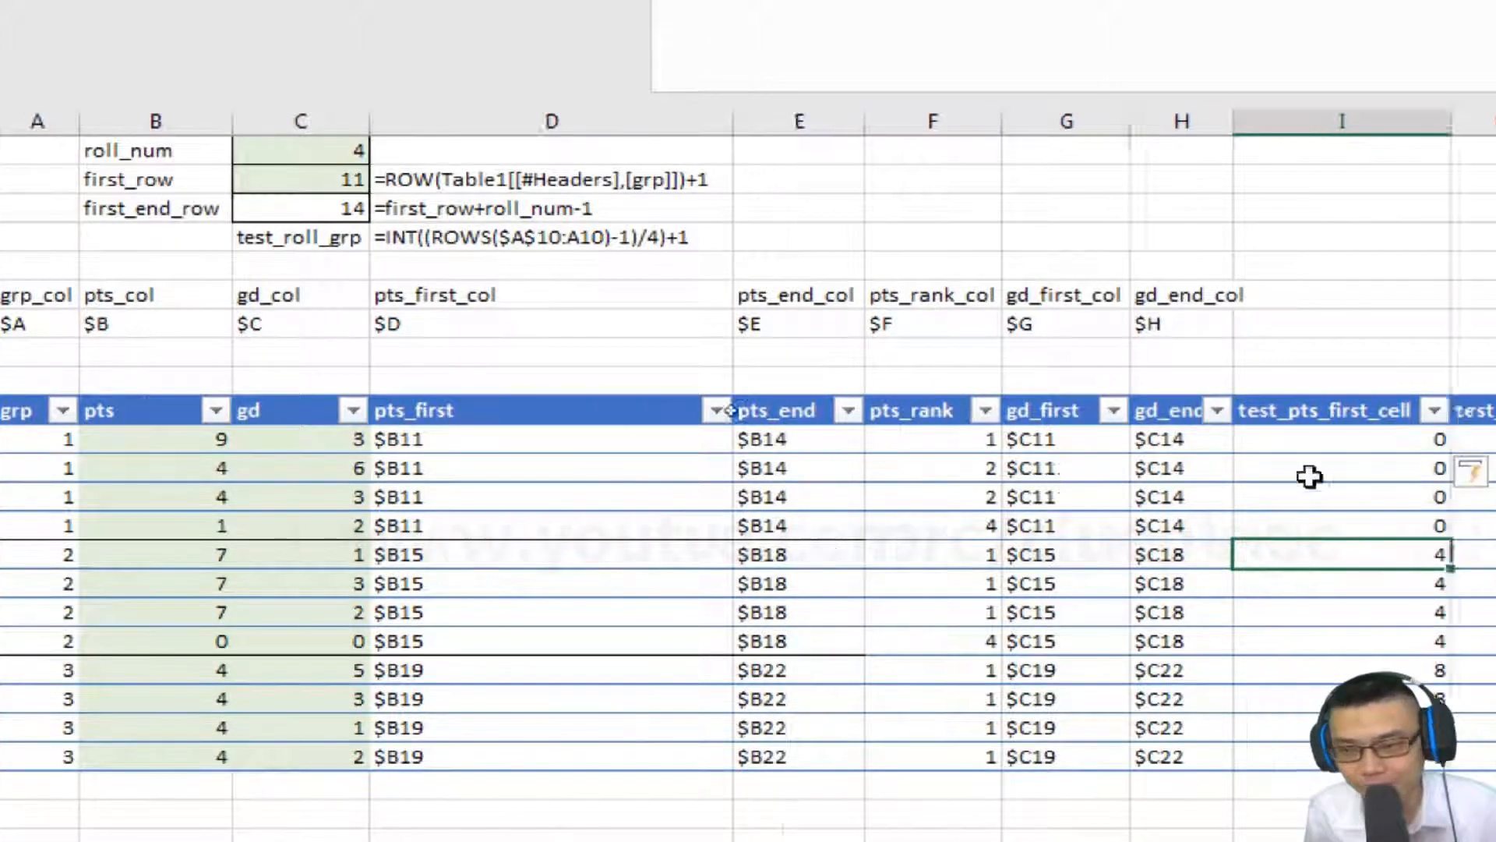
{"action": "left_click", "coordinate": [1418, 451]}
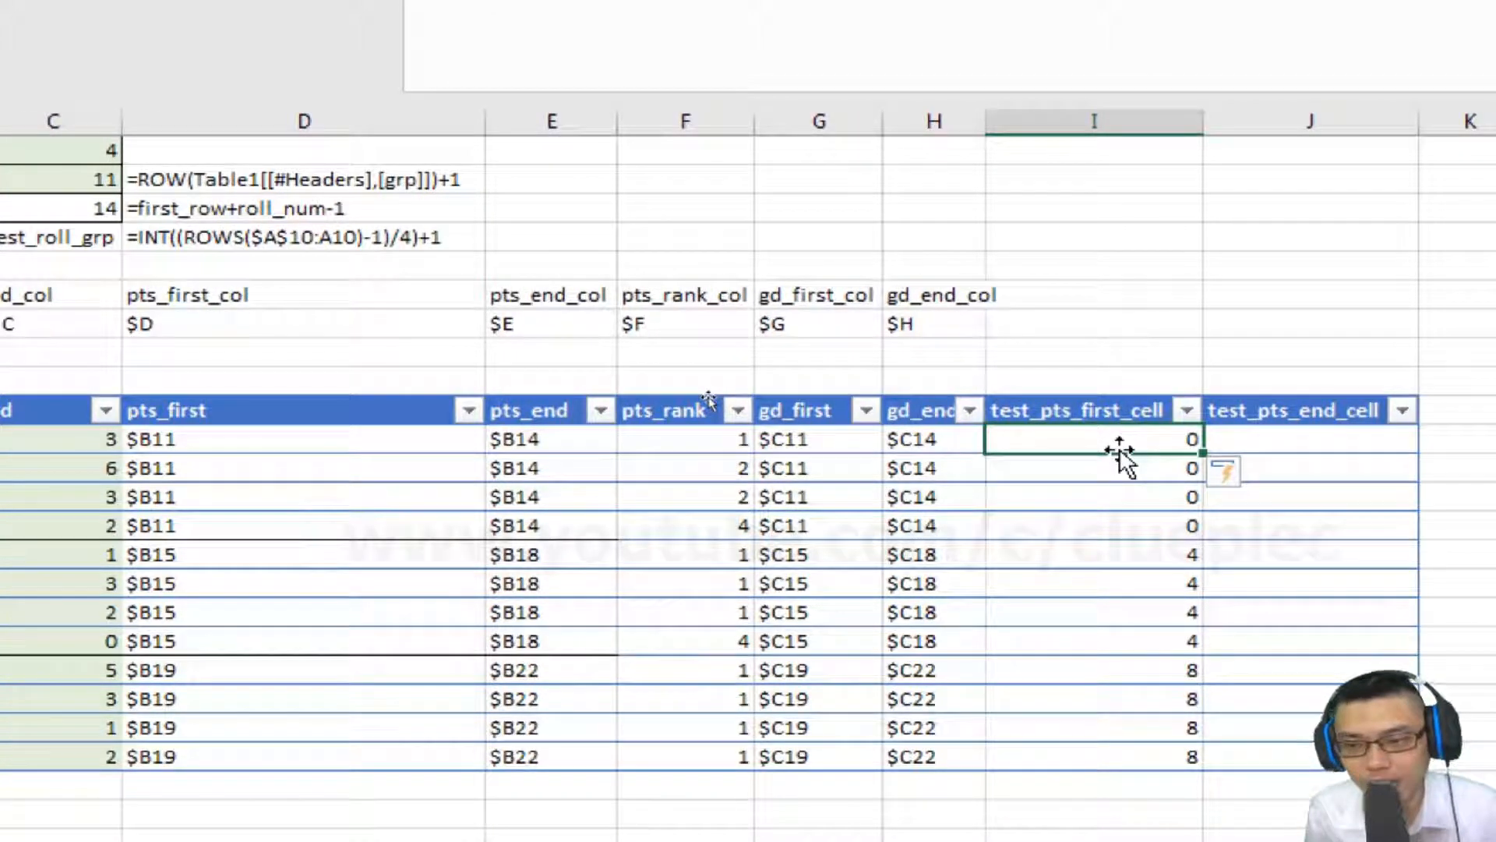
{"action": "left_click", "coordinate": [27, 554]}
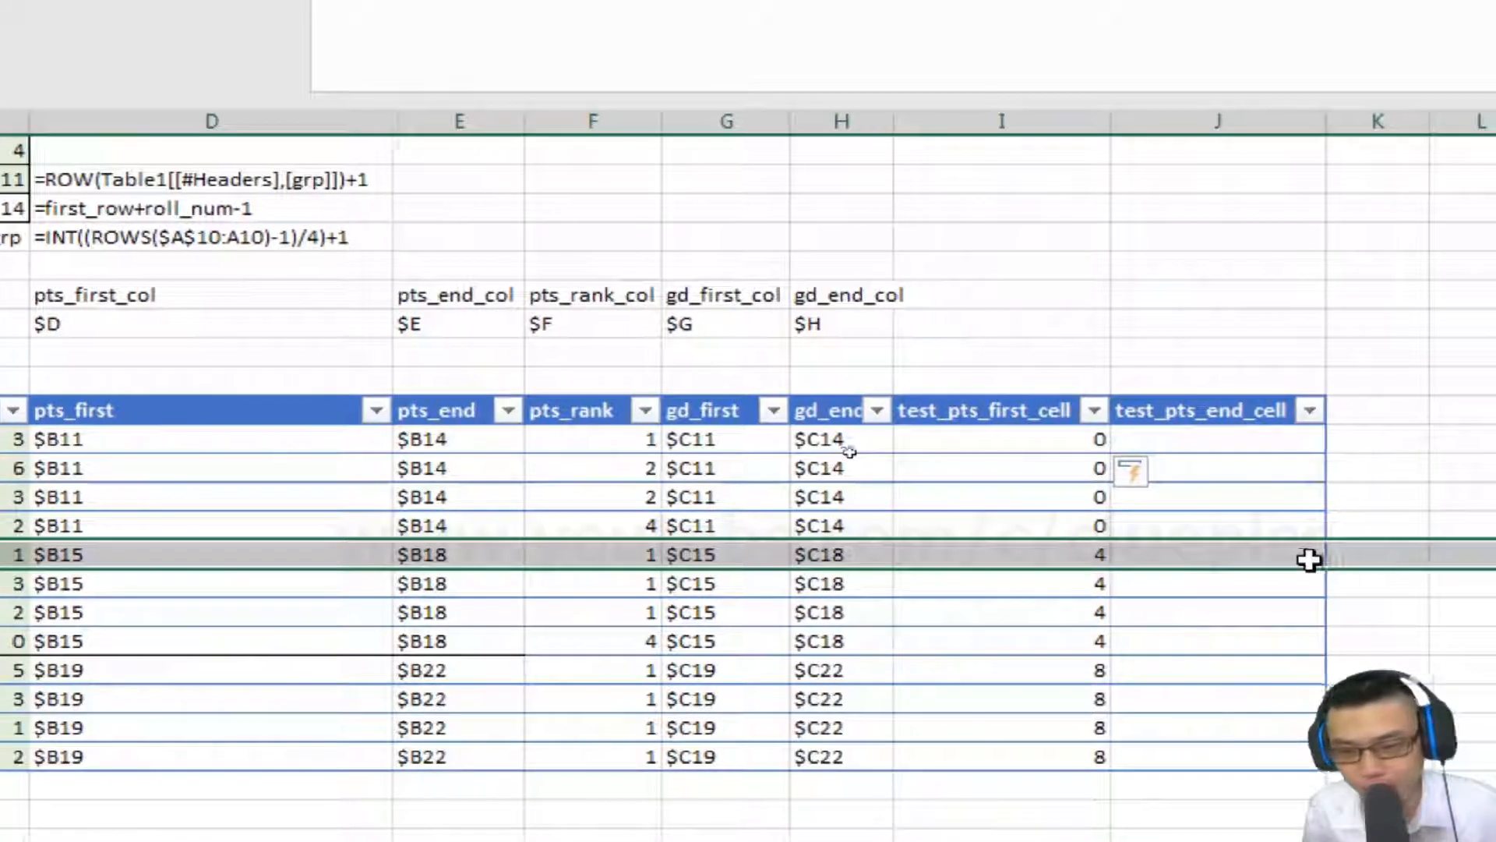
{"action": "left_click", "coordinate": [1063, 551]}
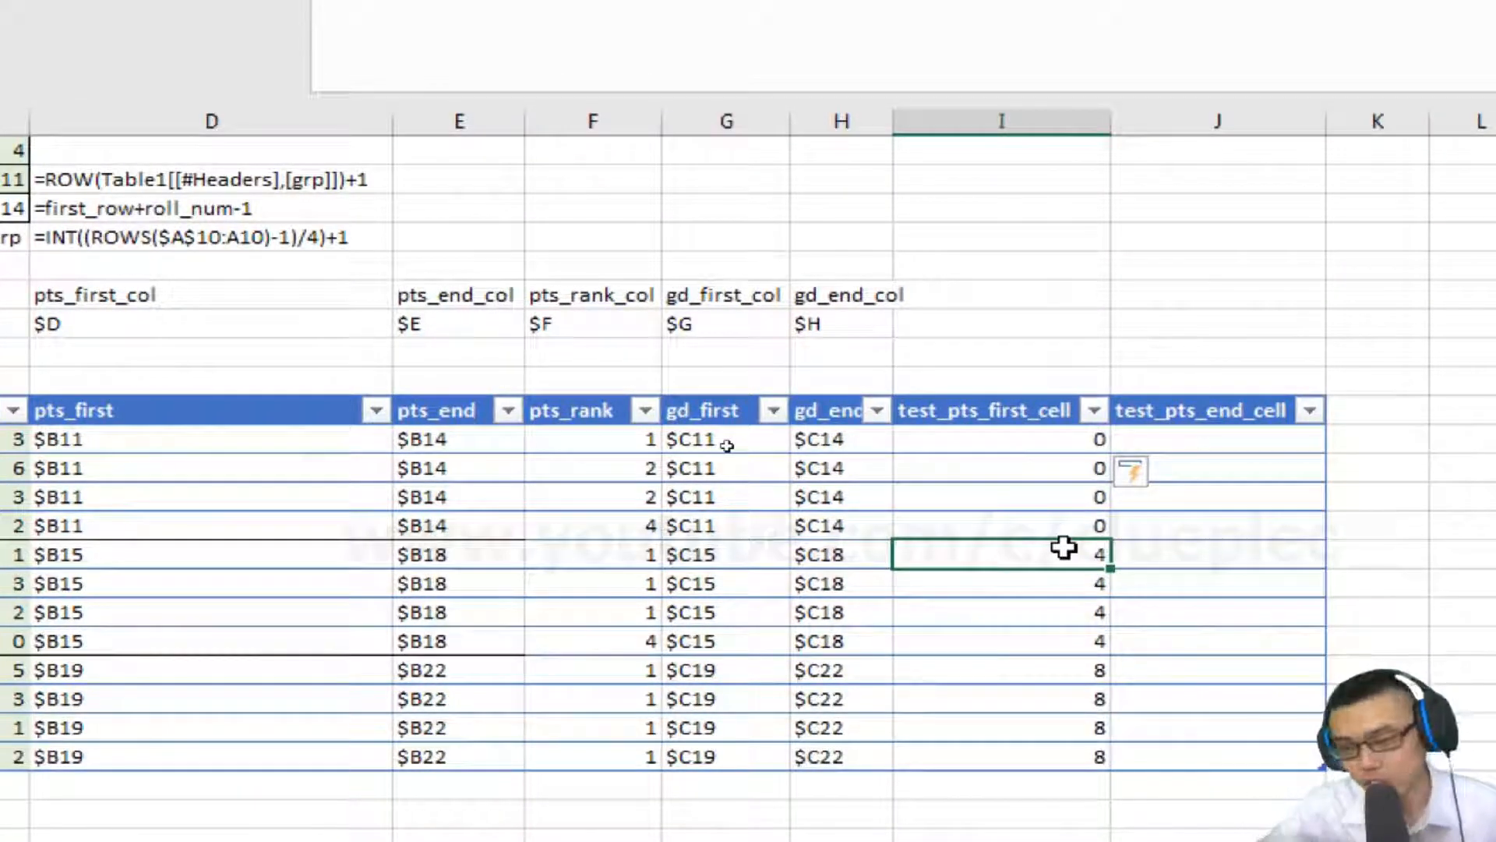
{"action": "left_click", "coordinate": [1055, 441]}
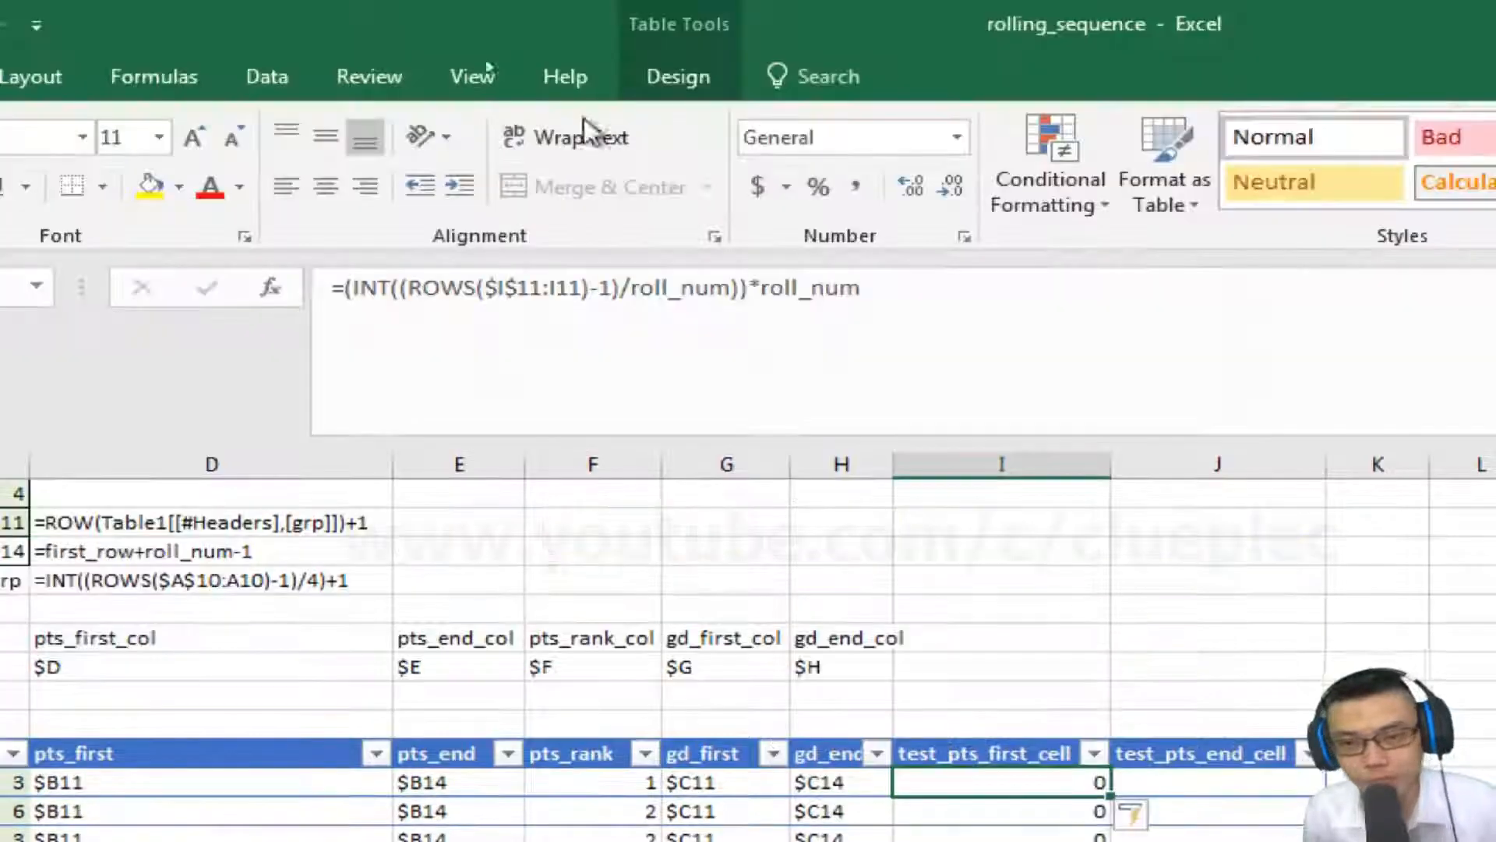
{"action": "left_click", "coordinate": [918, 293]}
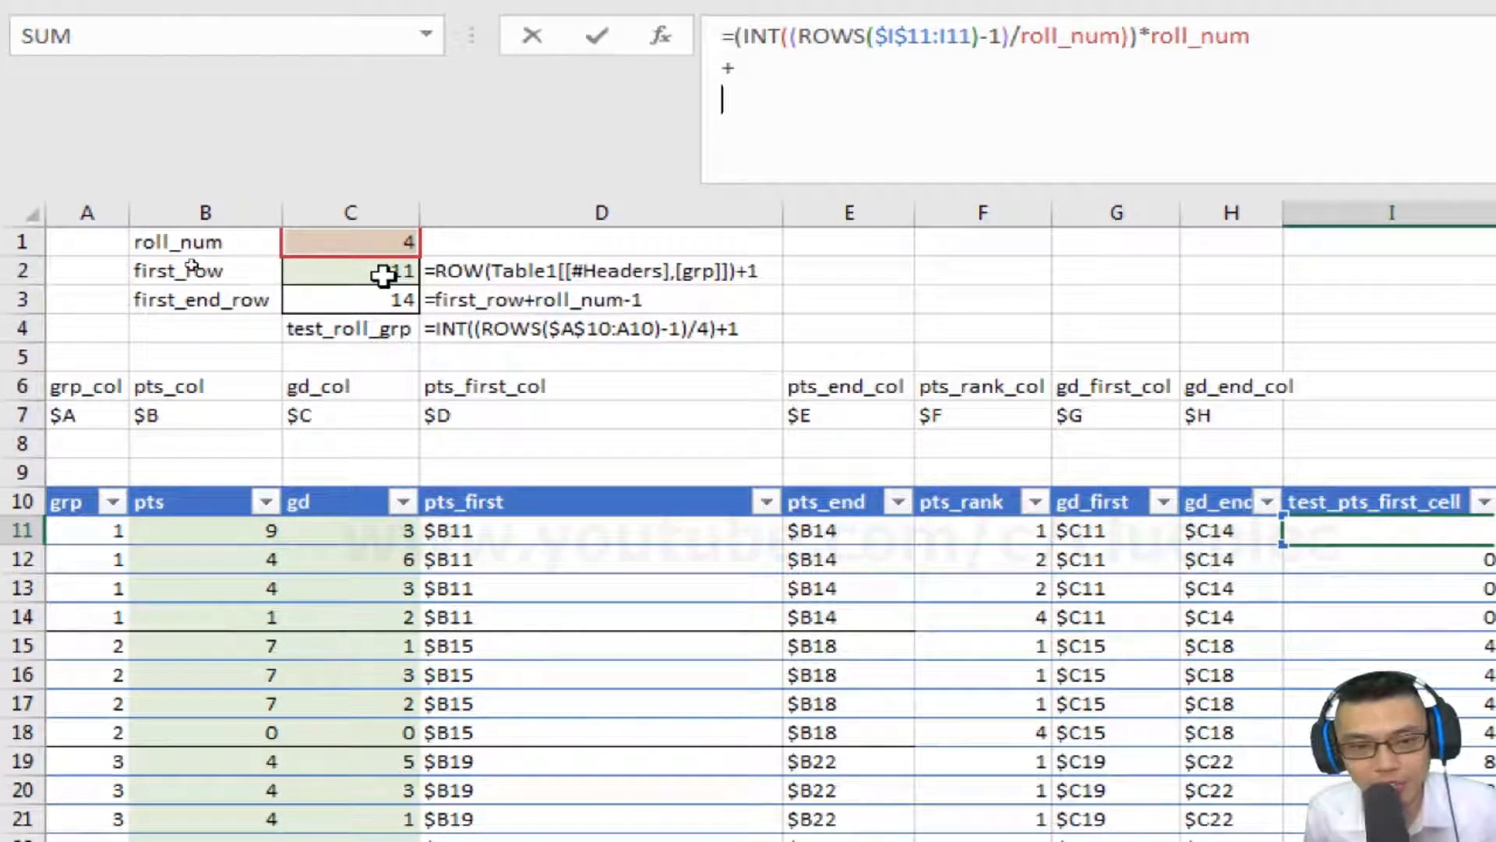
{"action": "key", "text": "Return"}
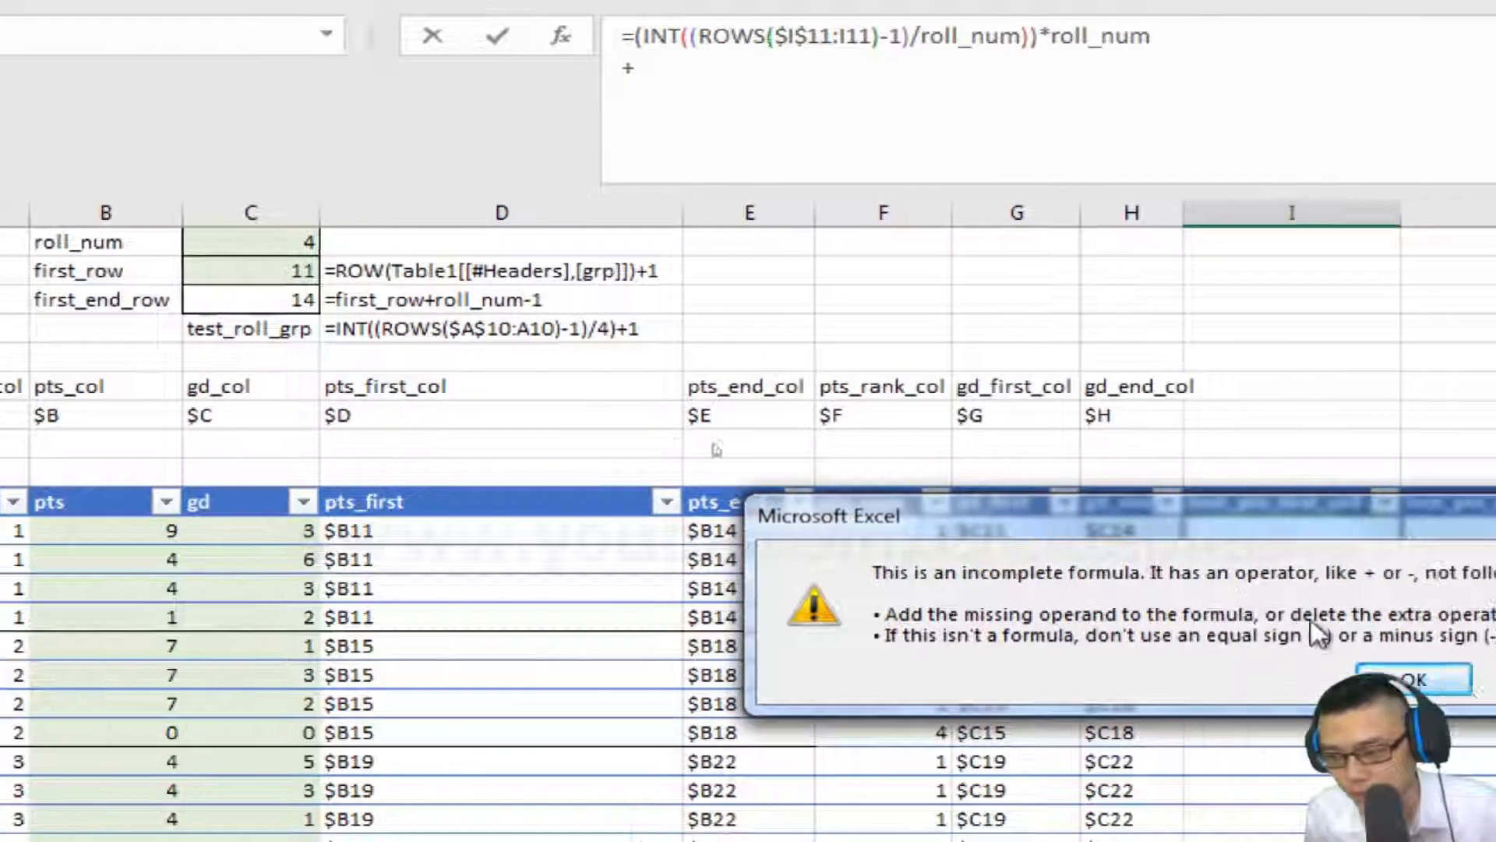
{"action": "left_click", "coordinate": [1372, 678]}
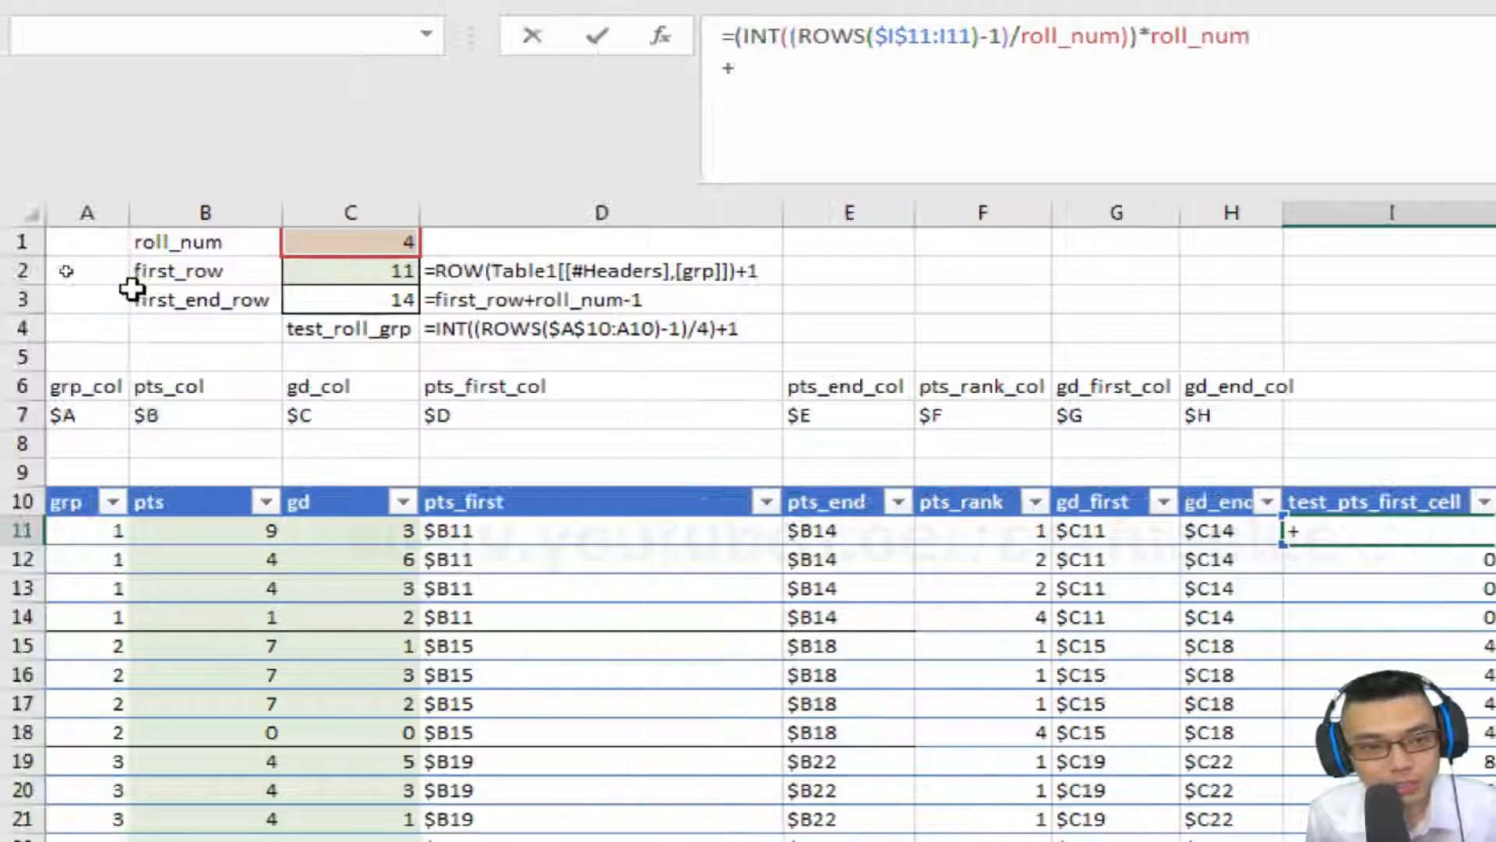
{"action": "left_click", "coordinate": [294, 274]}
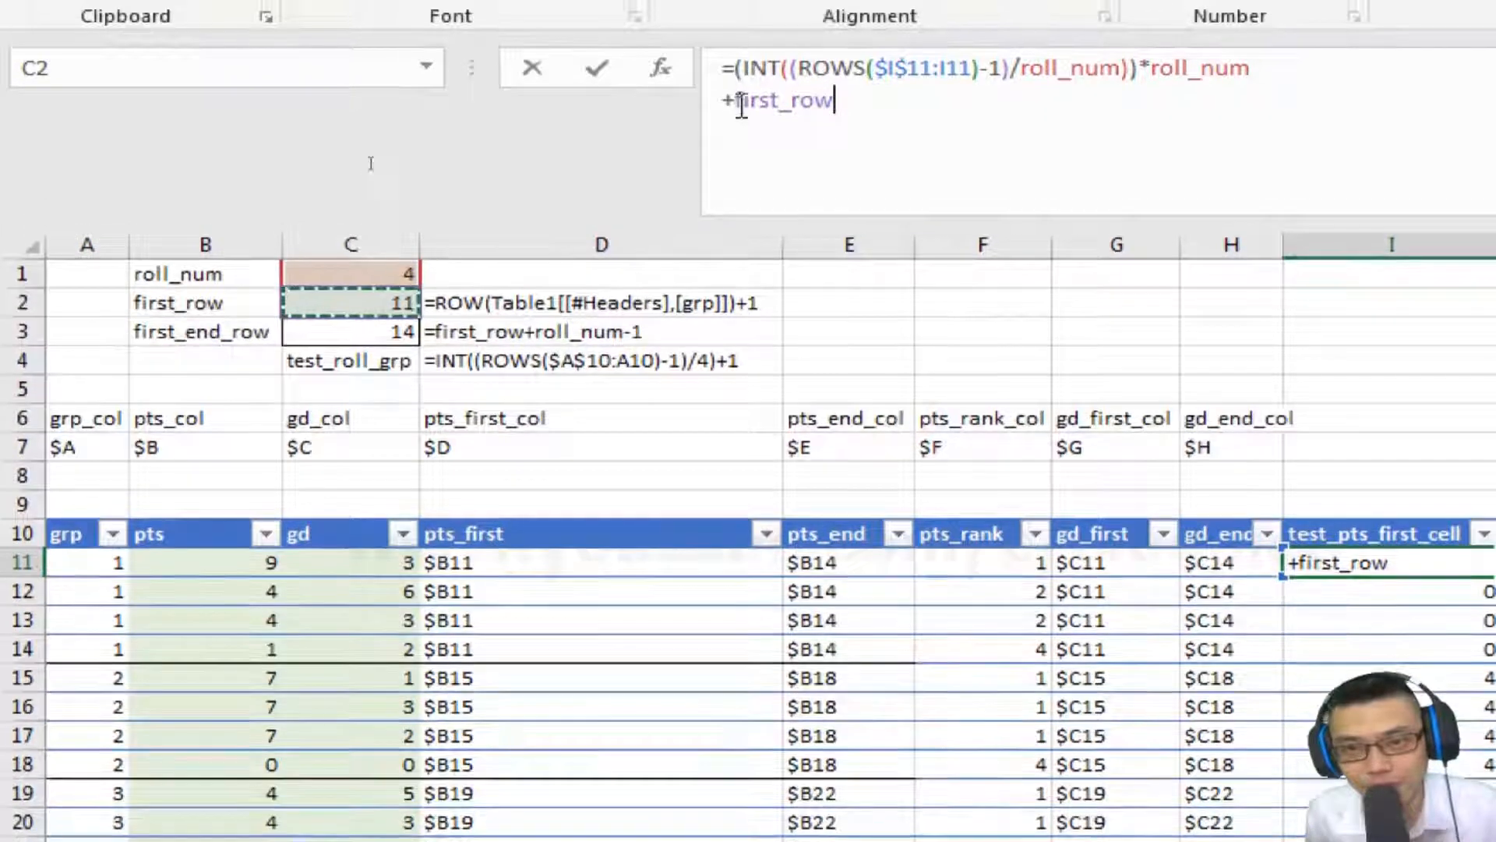
{"action": "left_click", "coordinate": [734, 71]}
{"action": "key", "text": "alt+Return"}
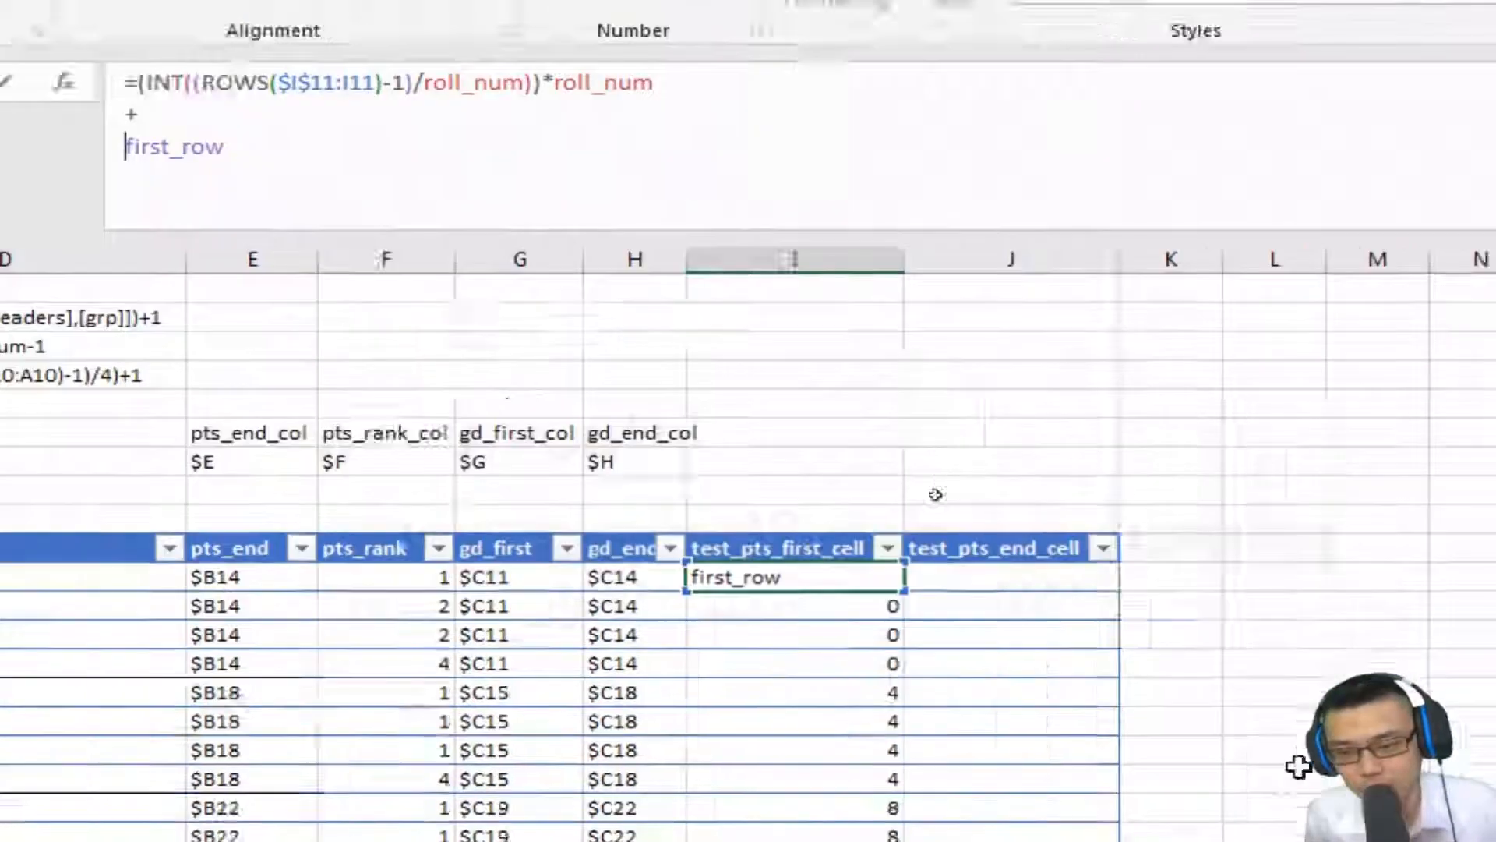
{"action": "key", "text": "Return"}
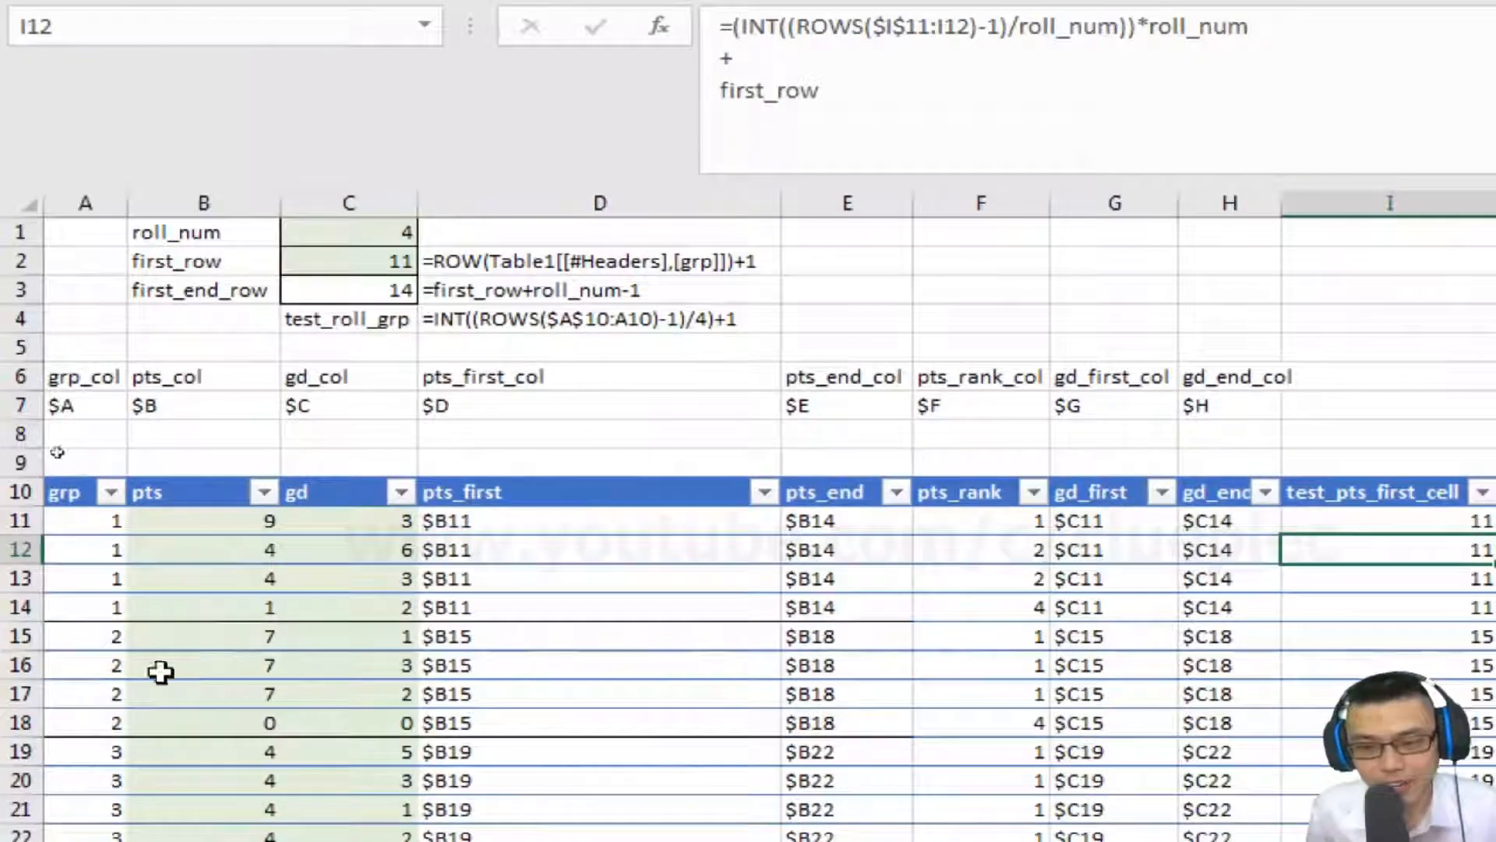
Group columns E through H and collapse the group to hide them.
{"action": "left_click", "coordinate": [1437, 640]}
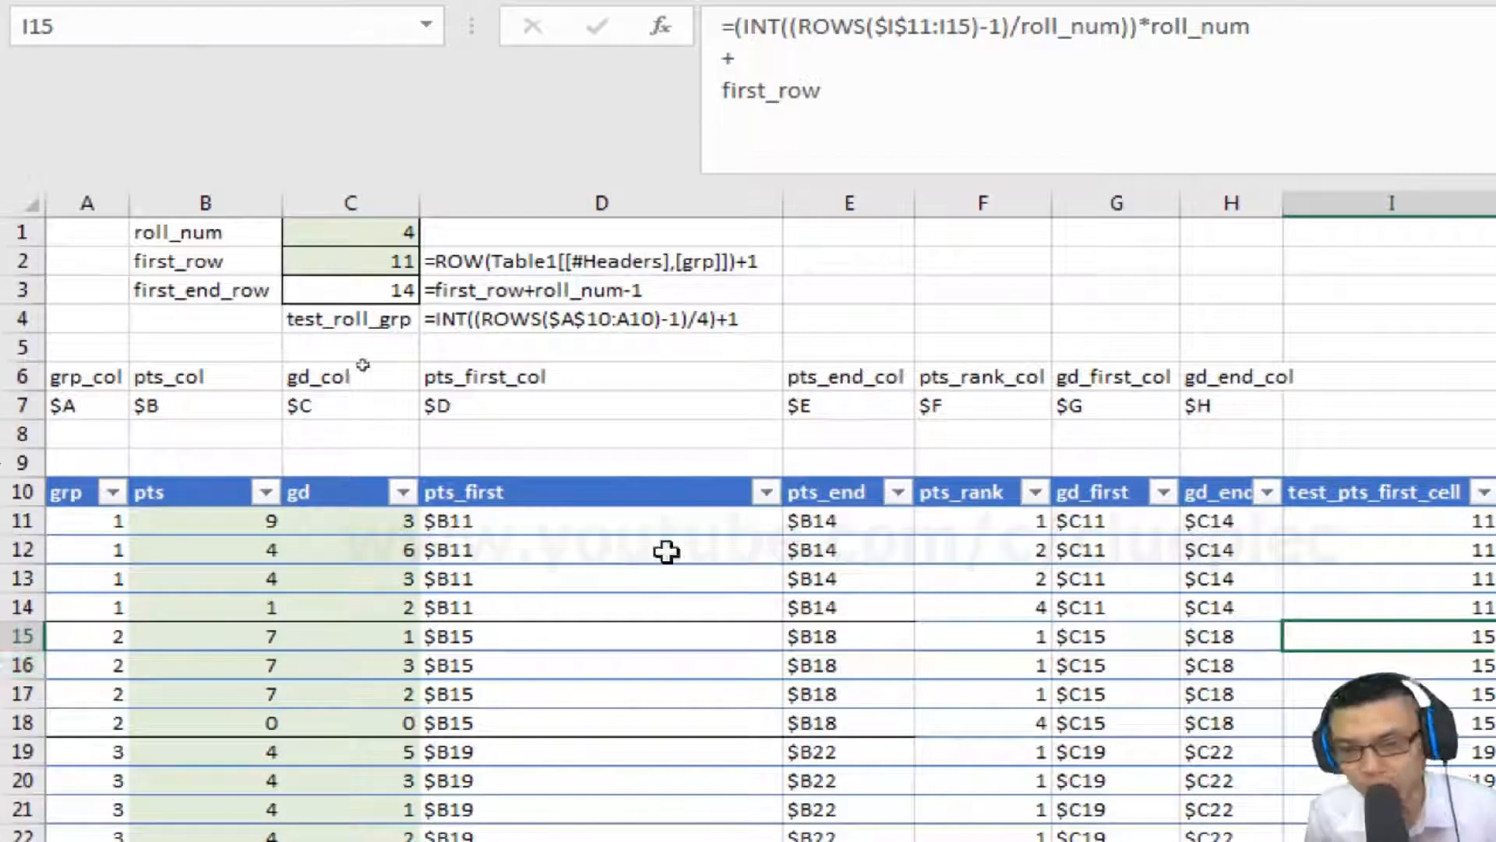
{"action": "left_click_drag", "start_coordinate": [1231, 203], "coordinate": [896, 250]}
{"action": "right_click", "coordinate": [895, 261]}
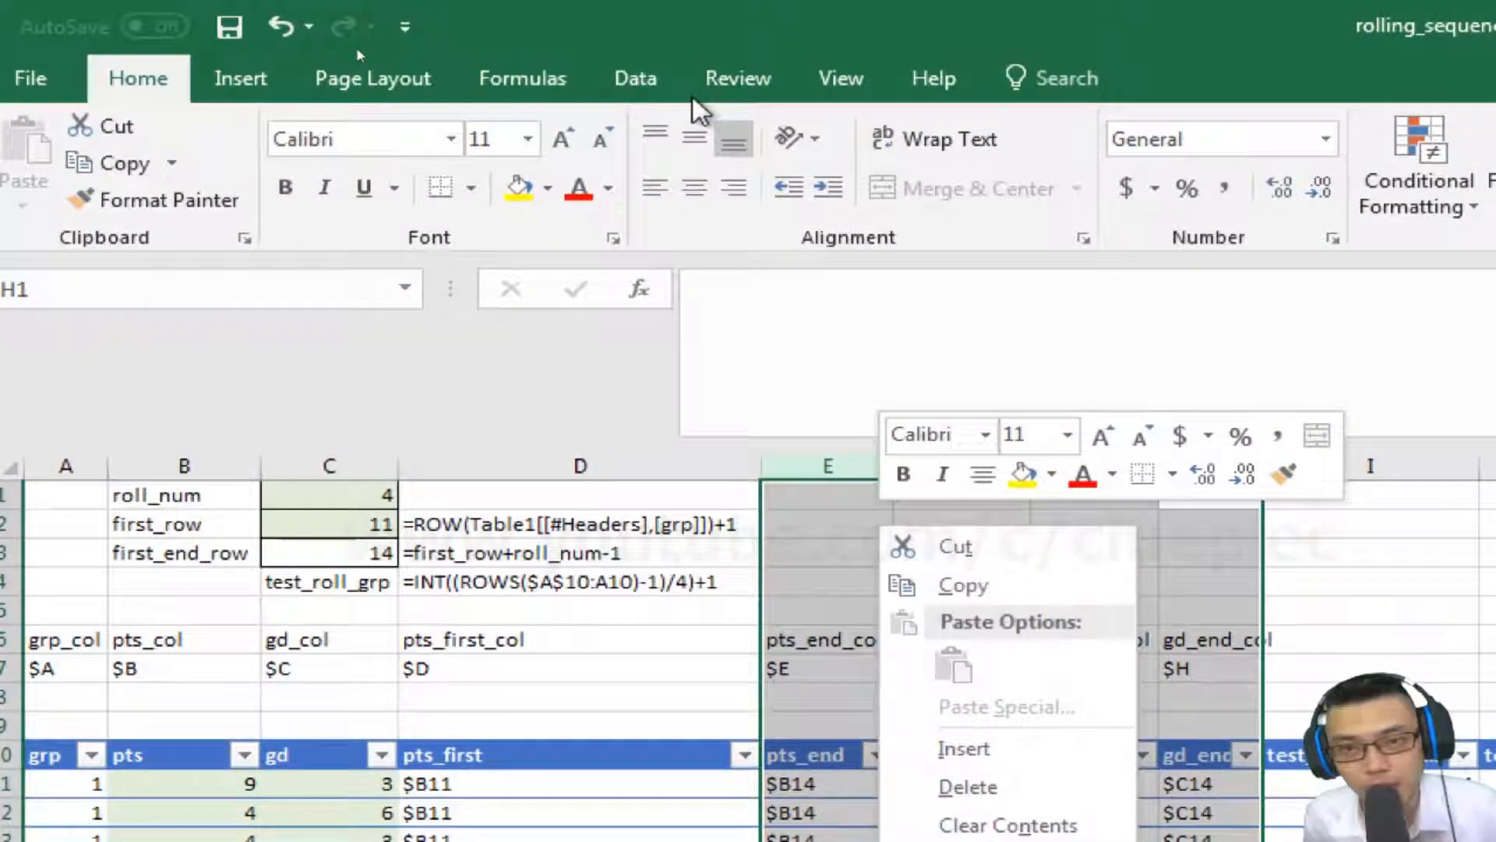
{"action": "left_click", "coordinate": [662, 89]}
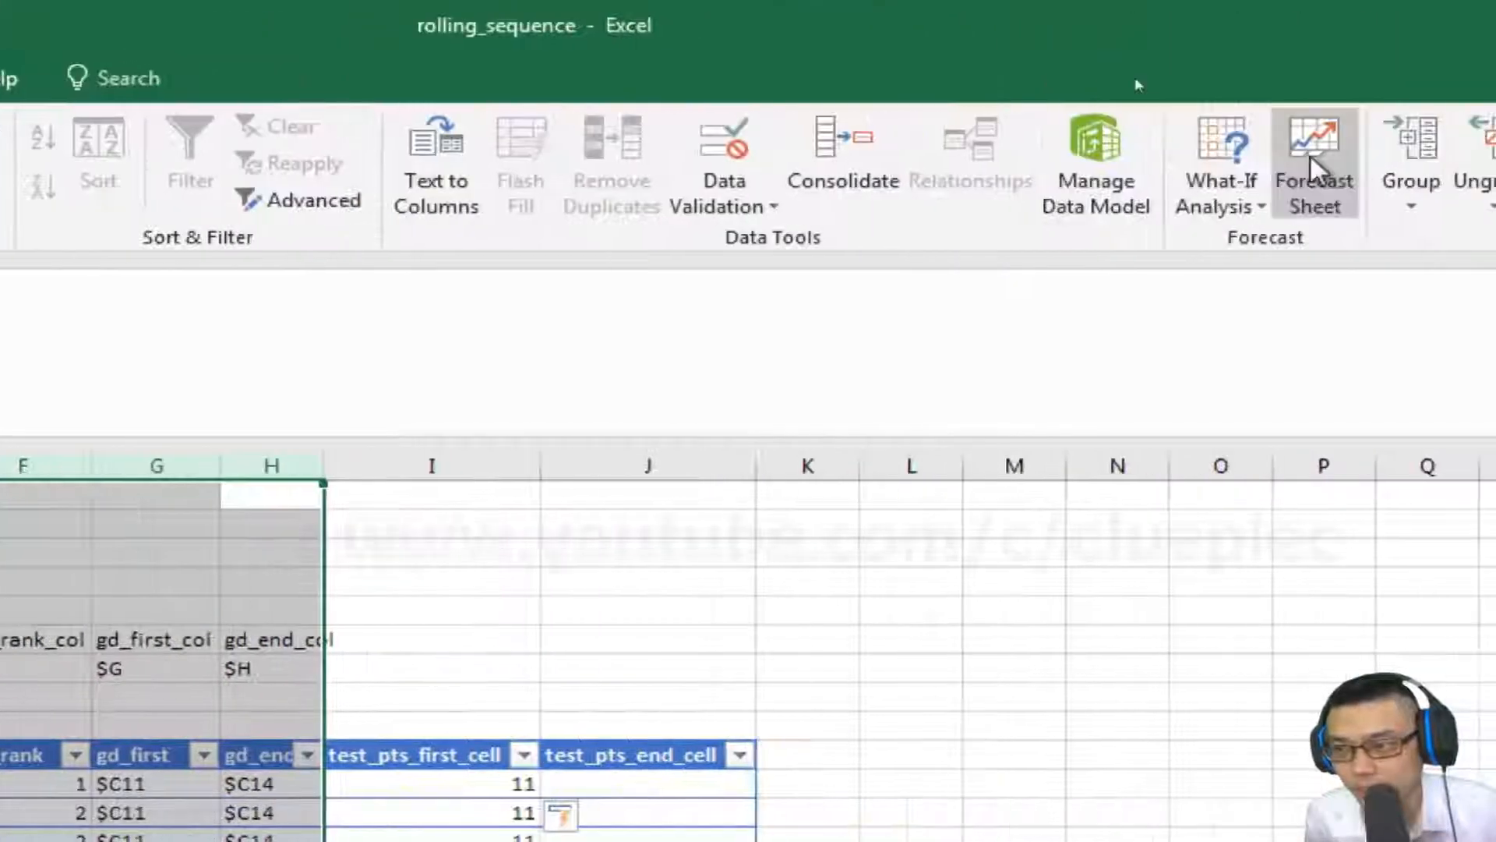
{"action": "left_click", "coordinate": [1411, 156]}
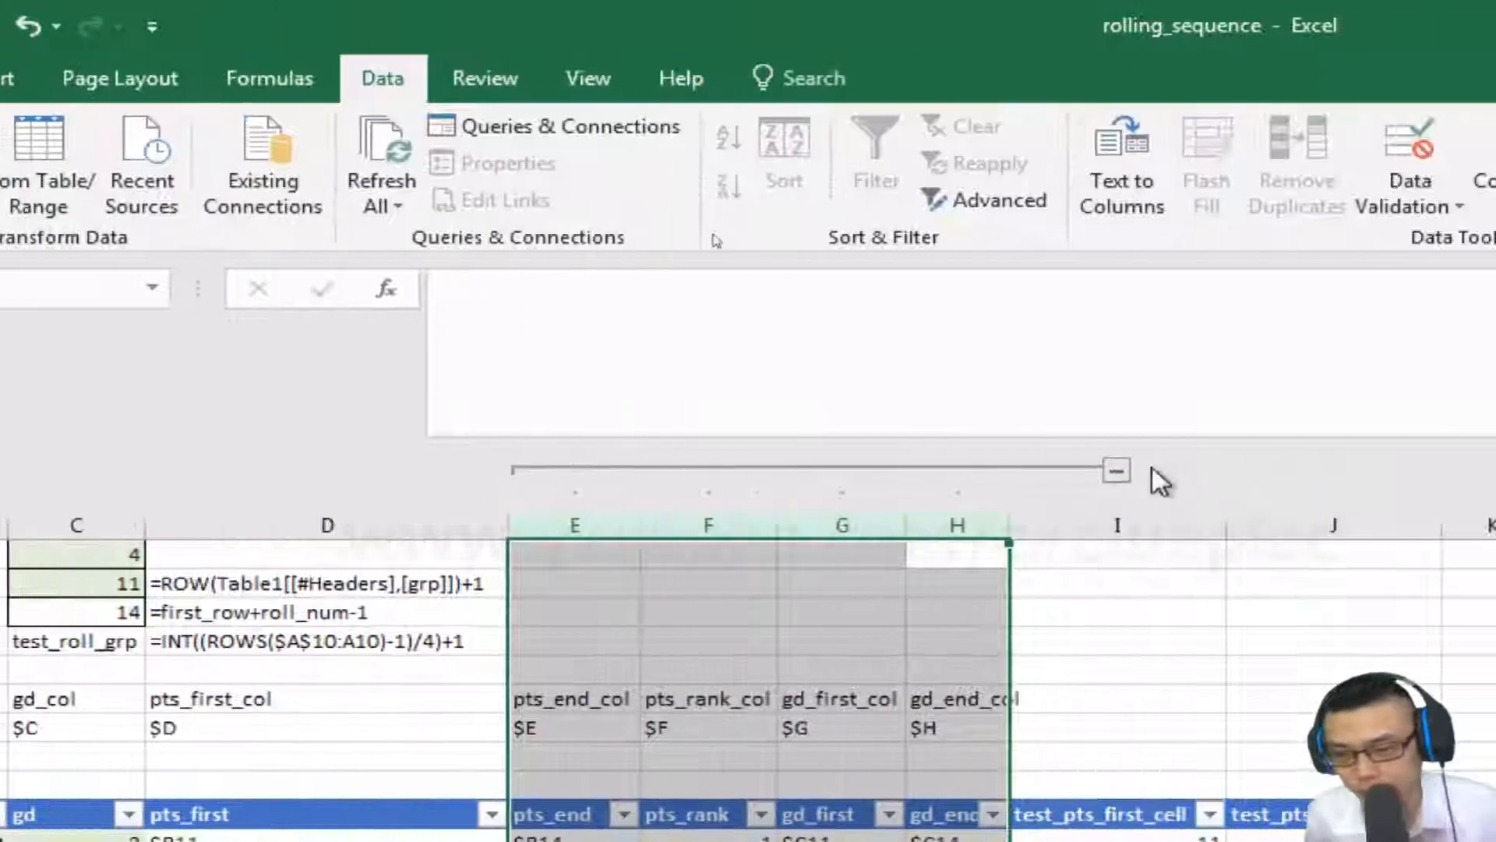
{"action": "left_click", "coordinate": [1116, 470]}
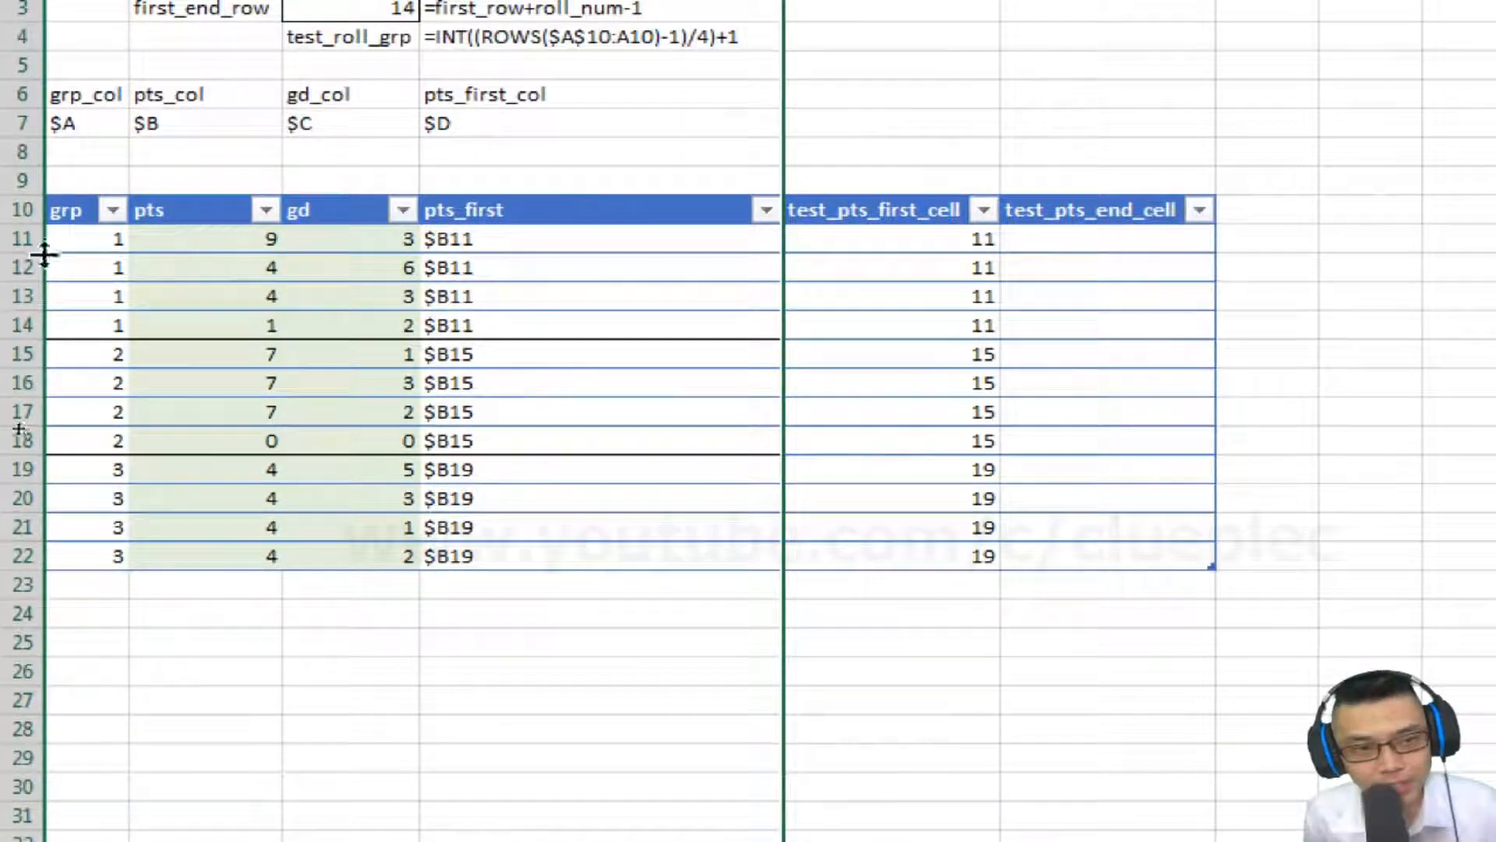
Select table rows from row 11 downward to examine how rows fall into groups of four.
{"action": "left_click", "coordinate": [9, 239]}
{"action": "key", "text": "shift+Down"}
{"action": "key", "text": "shift+Down"}
{"action": "key", "text": "shift+Down"}
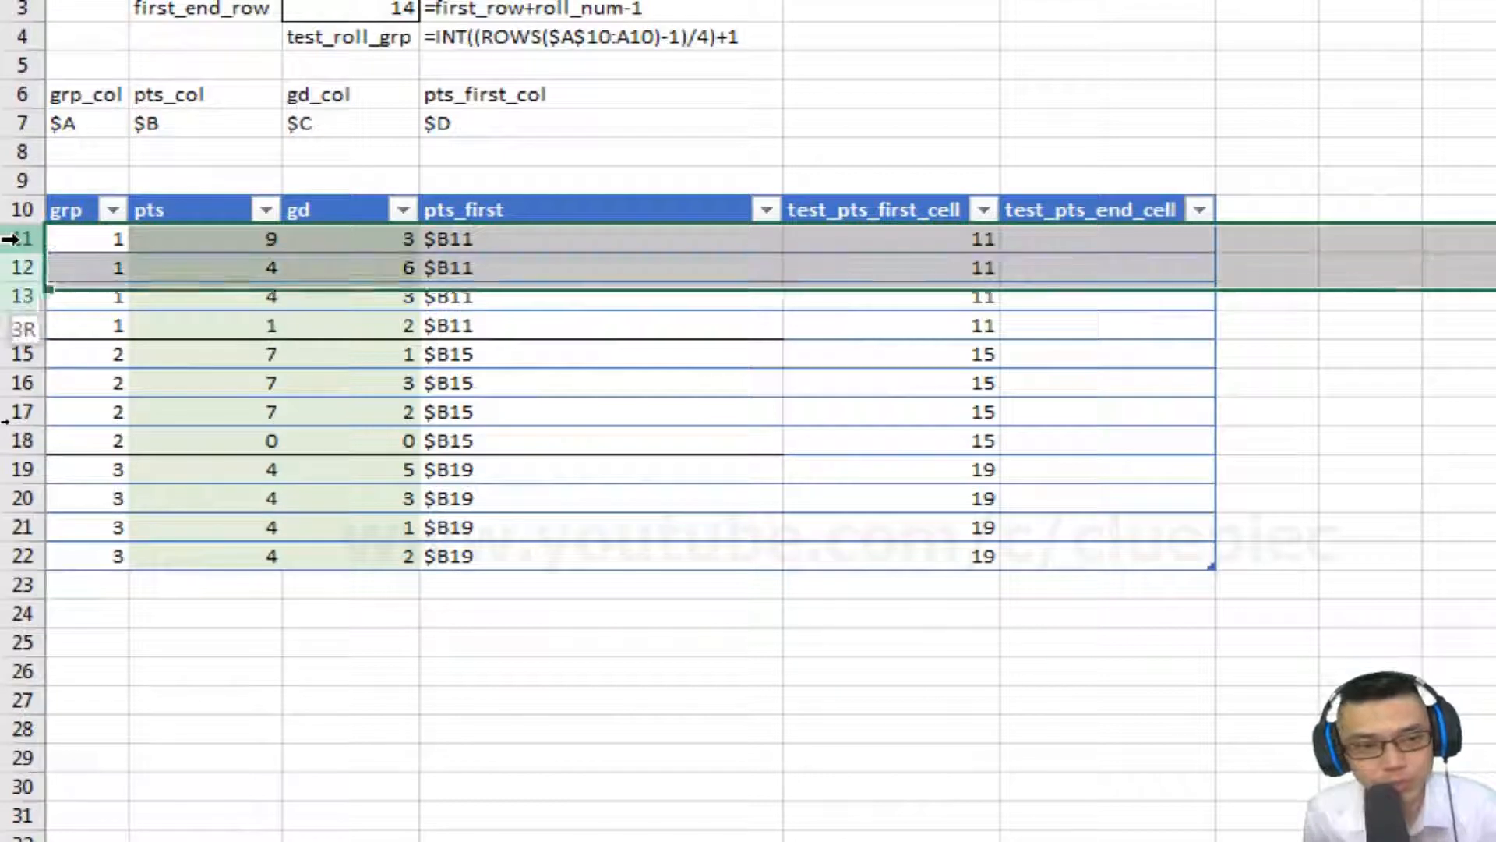
{"action": "key", "text": "Down"}
{"action": "key", "text": "Down"}
{"action": "key", "text": "Down"}
{"action": "key", "text": "Down"}
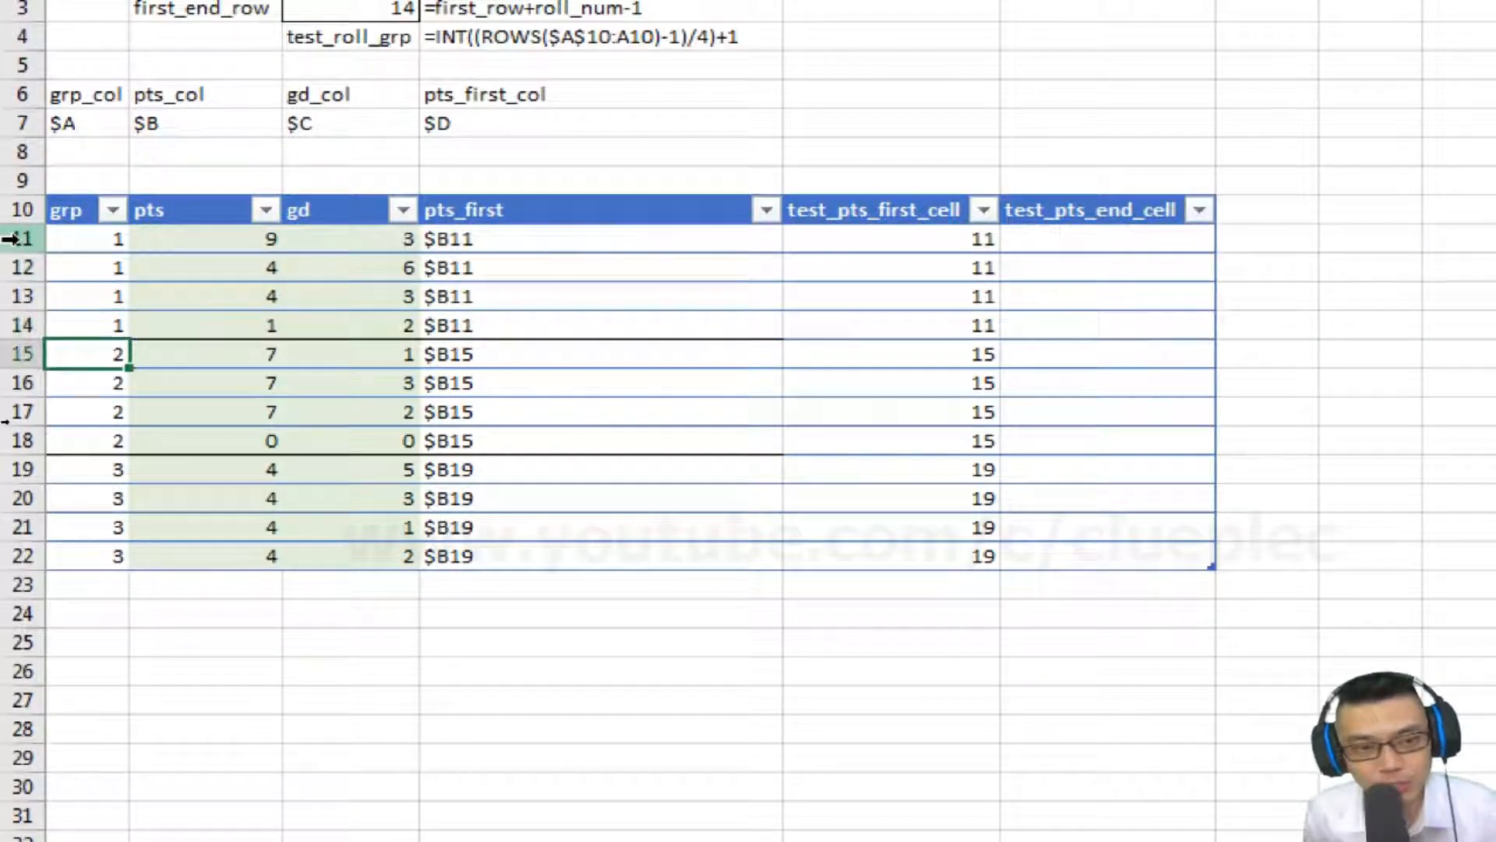
{"action": "left_click_drag", "start_coordinate": [3, 349], "coordinate": [3, 438]}
{"action": "left_click", "coordinate": [91, 382]}
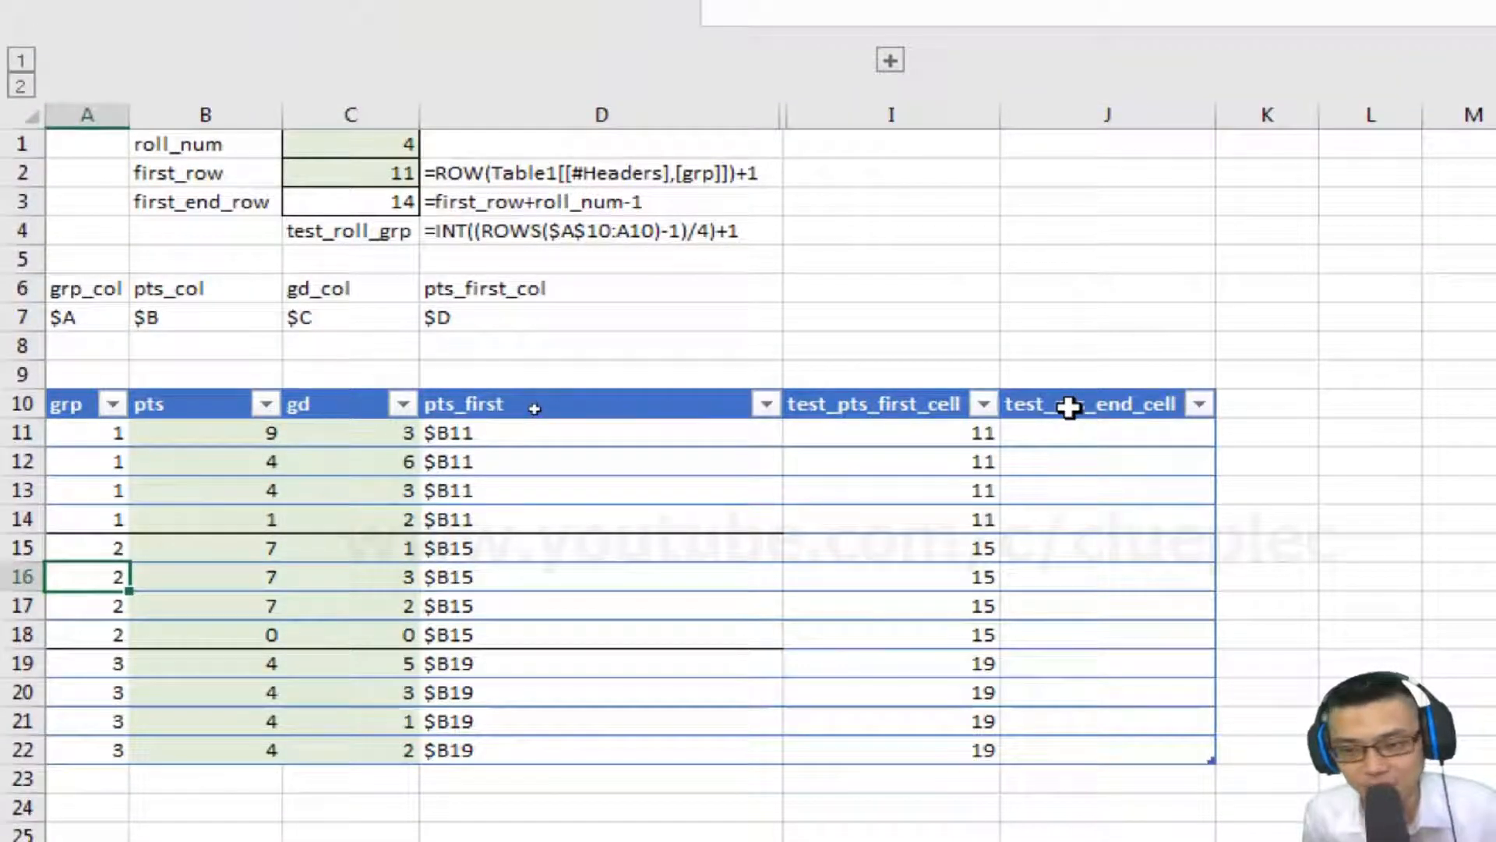
Copy the test_pts_first_cell formula into the first test_pts_end_cell cell.
{"action": "left_click", "coordinate": [1068, 406]}
{"action": "key", "text": "Down"}
{"action": "key", "text": "Left"}
{"action": "key", "text": "ctrl+c"}
{"action": "key", "text": "Right"}
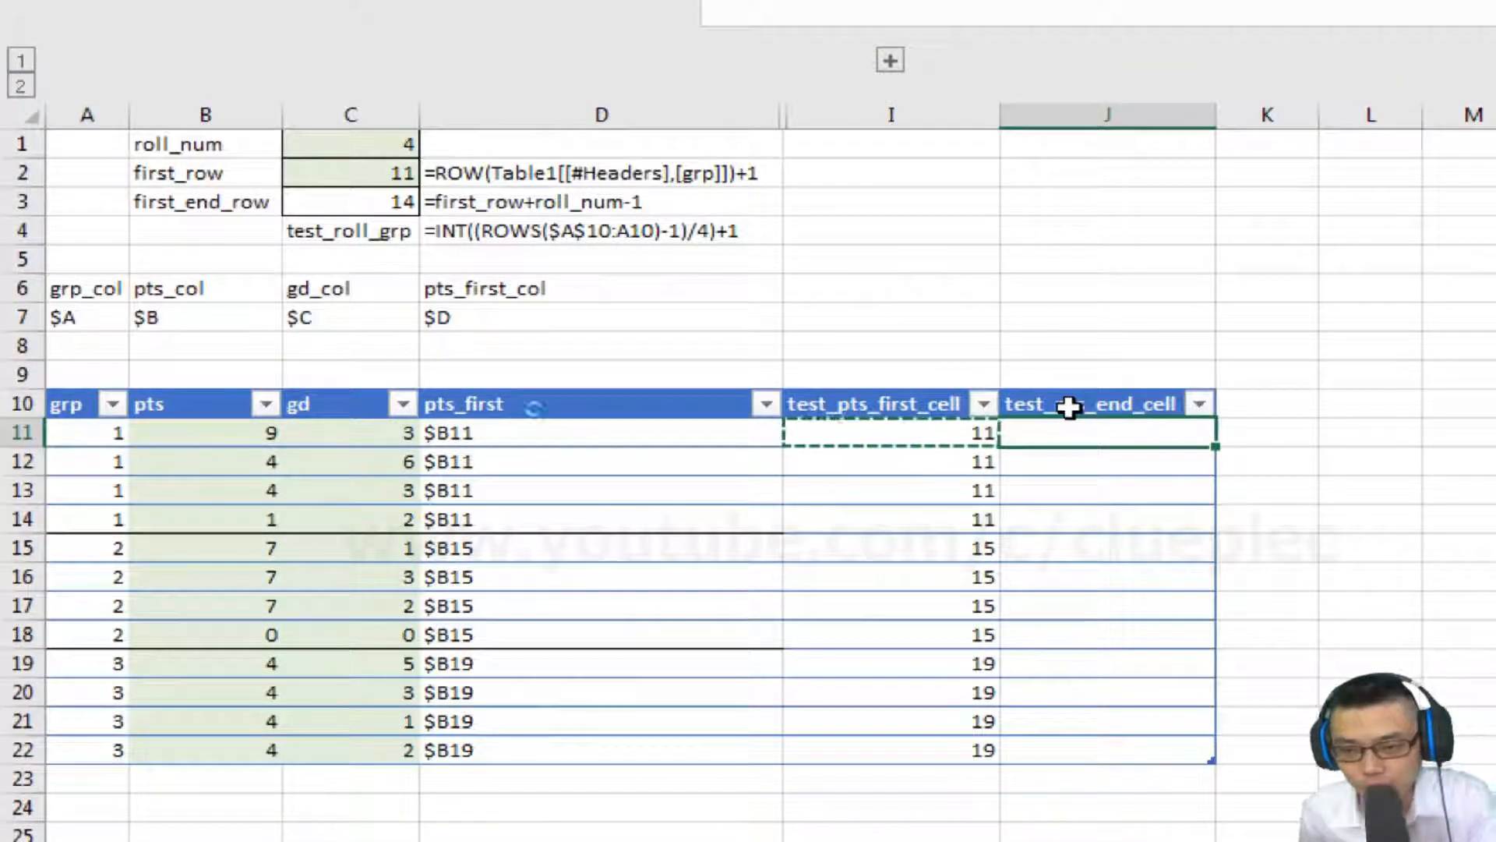
{"action": "key", "text": "ctrl+v"}
{"action": "key", "text": "Escape"}
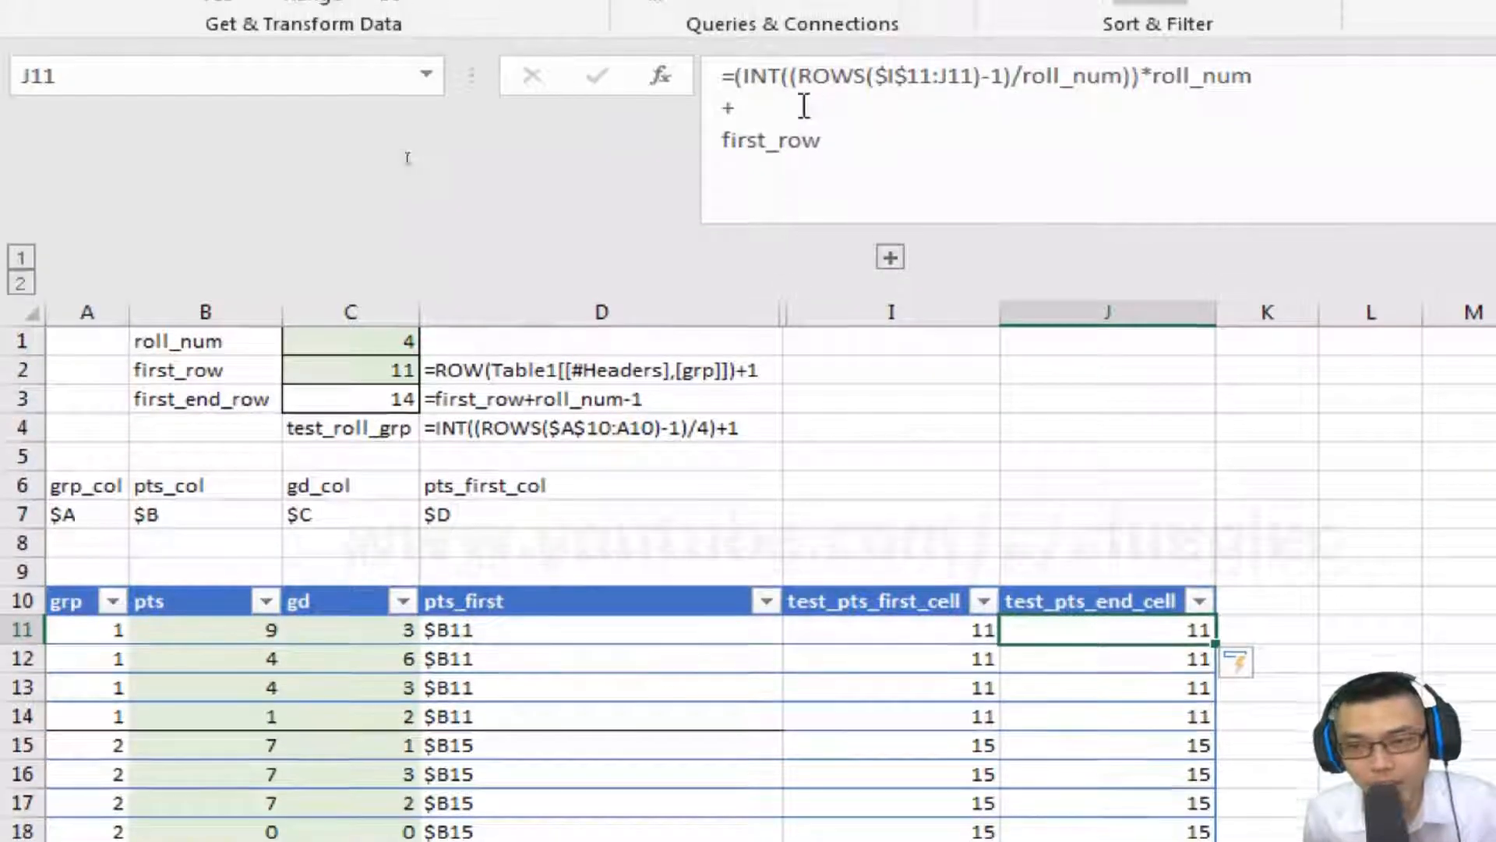
Replace first_row with first_end_row in the test_pts_end_cell formula and commit it.
{"action": "left_click", "coordinate": [841, 138]}
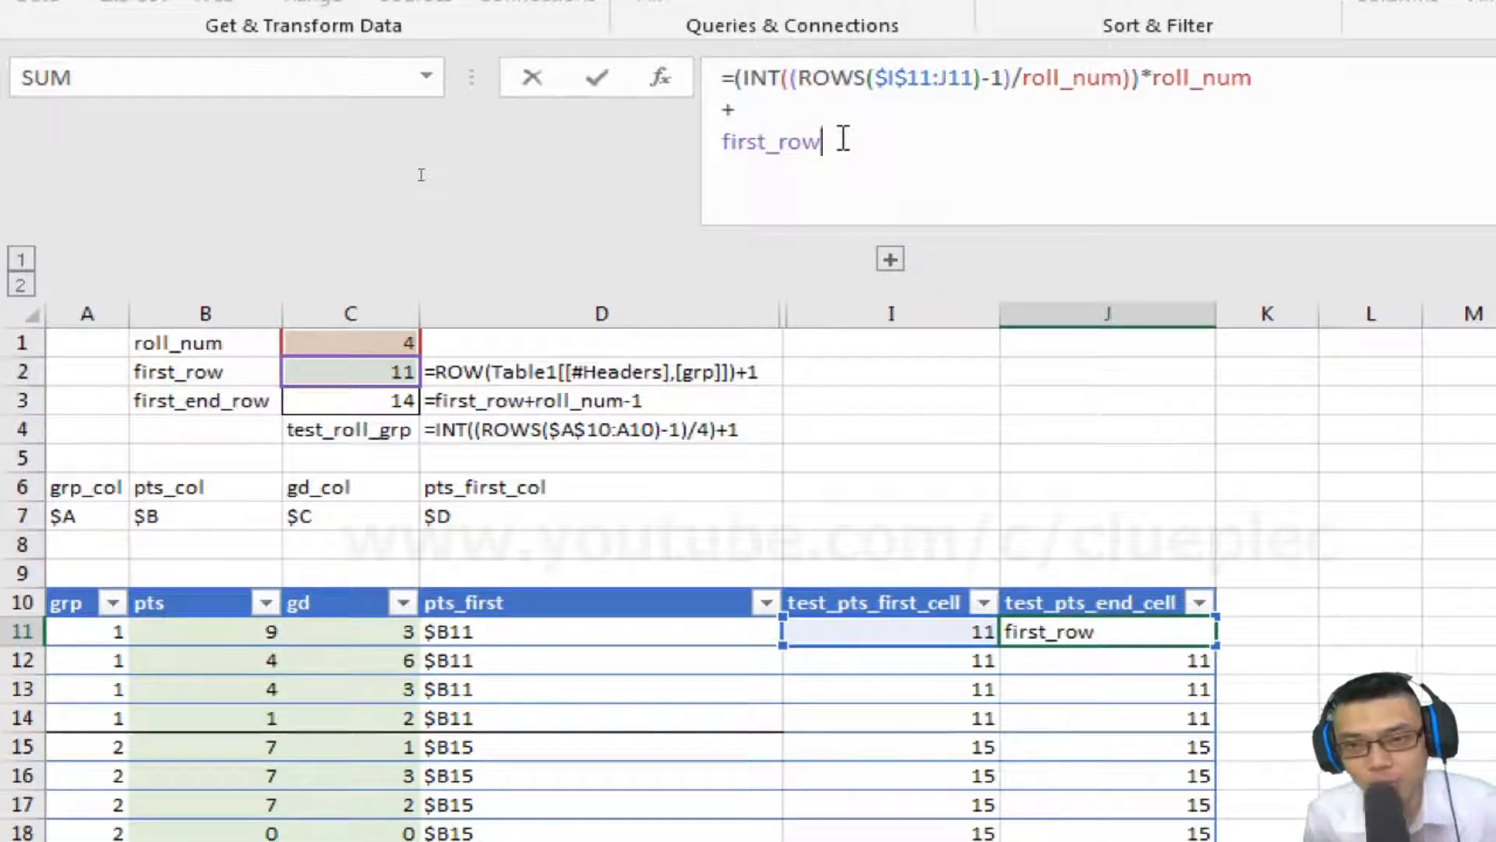
{"action": "key", "text": "BackSpace"}
{"action": "key", "text": "BackSpace"}
{"action": "key", "text": "BackSpace"}
{"action": "key", "text": "BackSpace"}
{"action": "key", "text": "BackSpace"}
{"action": "key", "text": "BackSpace"}
{"action": "key", "text": "BackSpace"}
{"action": "key", "text": "BackSpace"}
{"action": "key", "text": "BackSpace"}
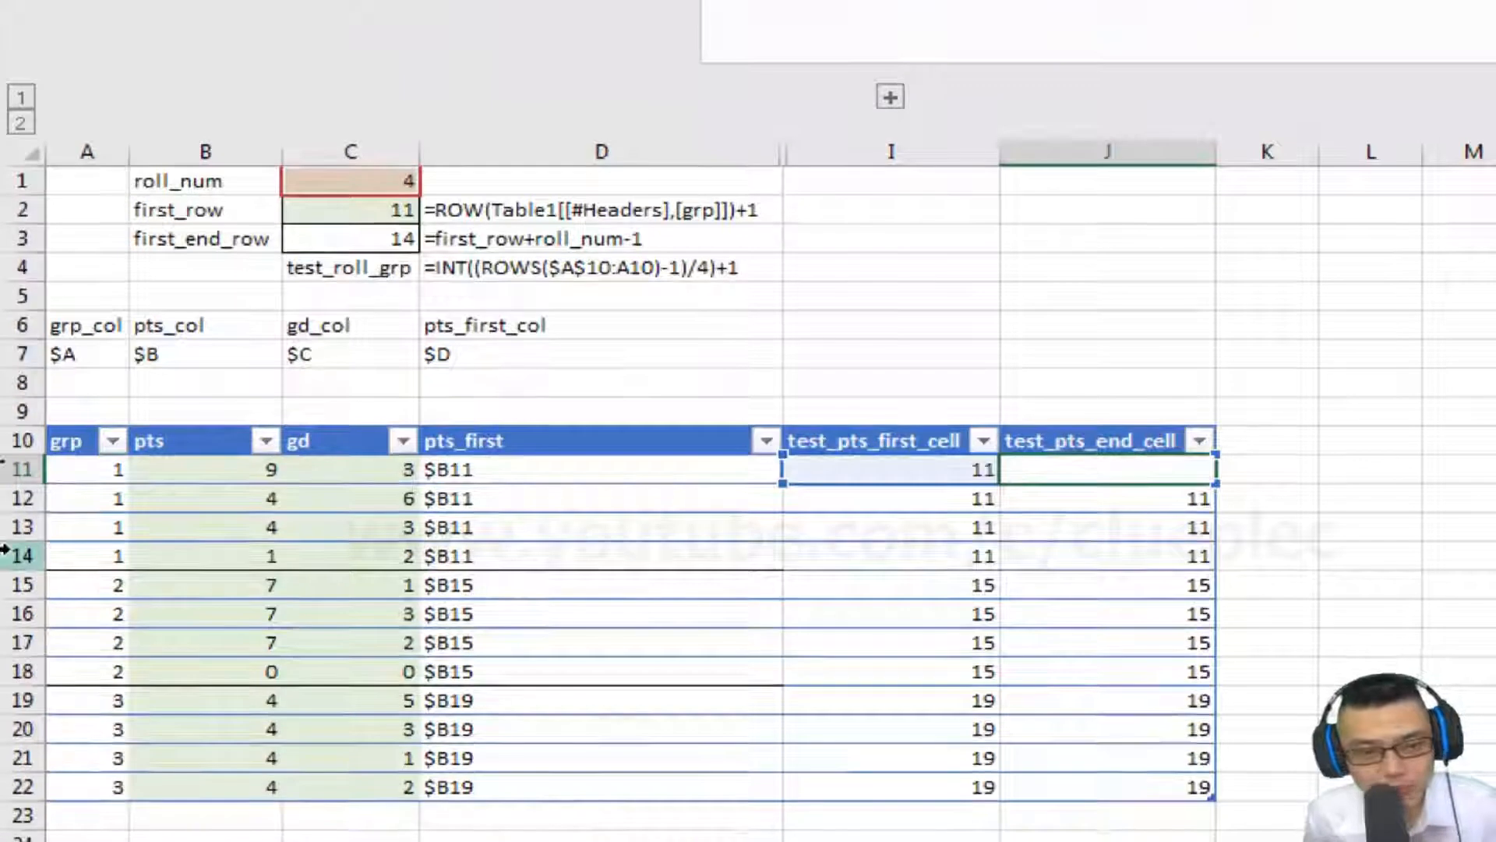
{"action": "left_click", "coordinate": [378, 240]}
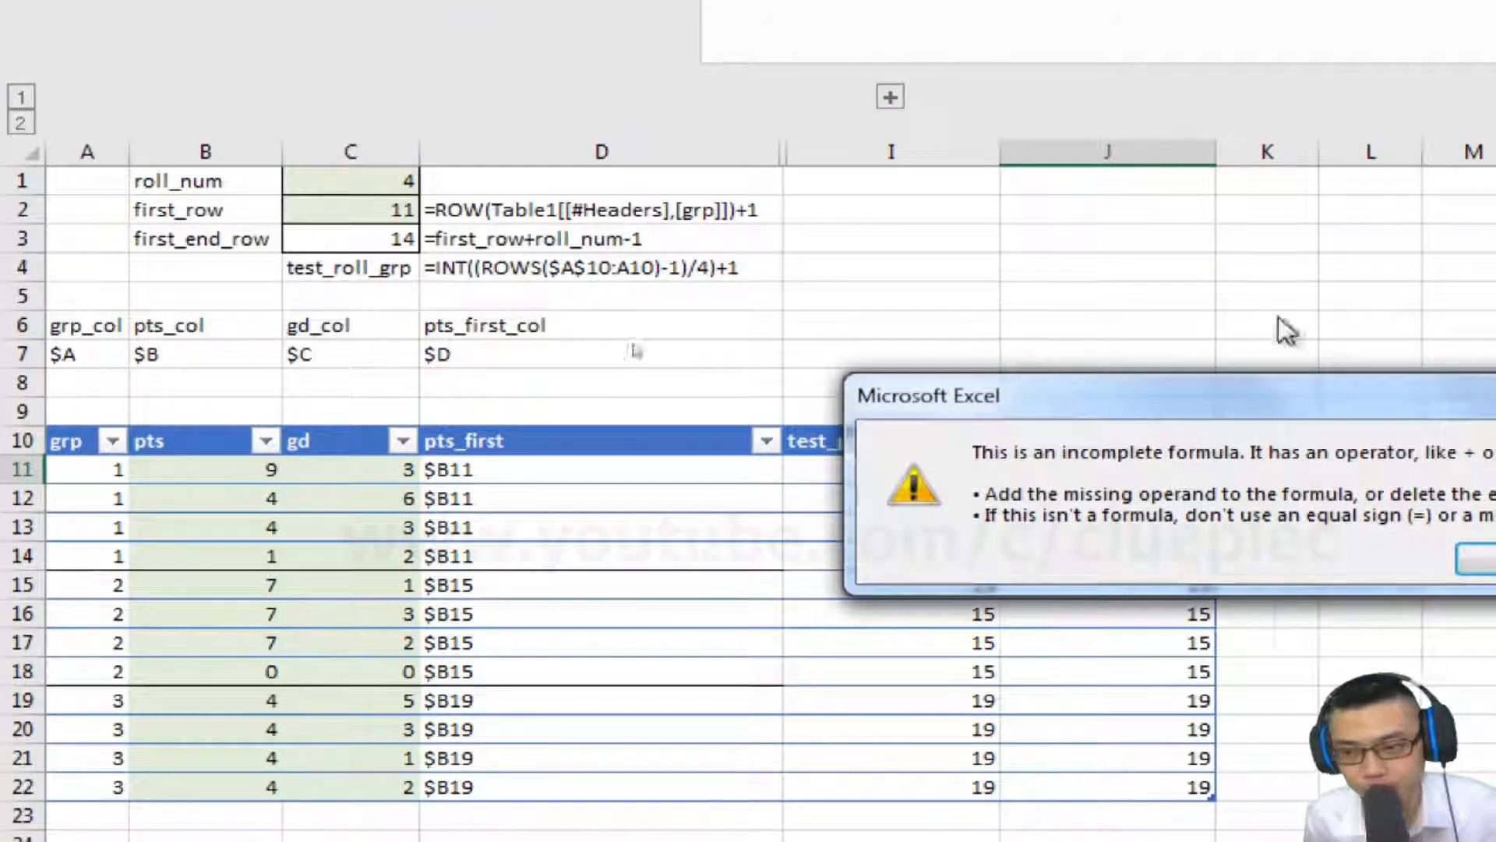
{"action": "left_click", "coordinate": [1484, 560]}
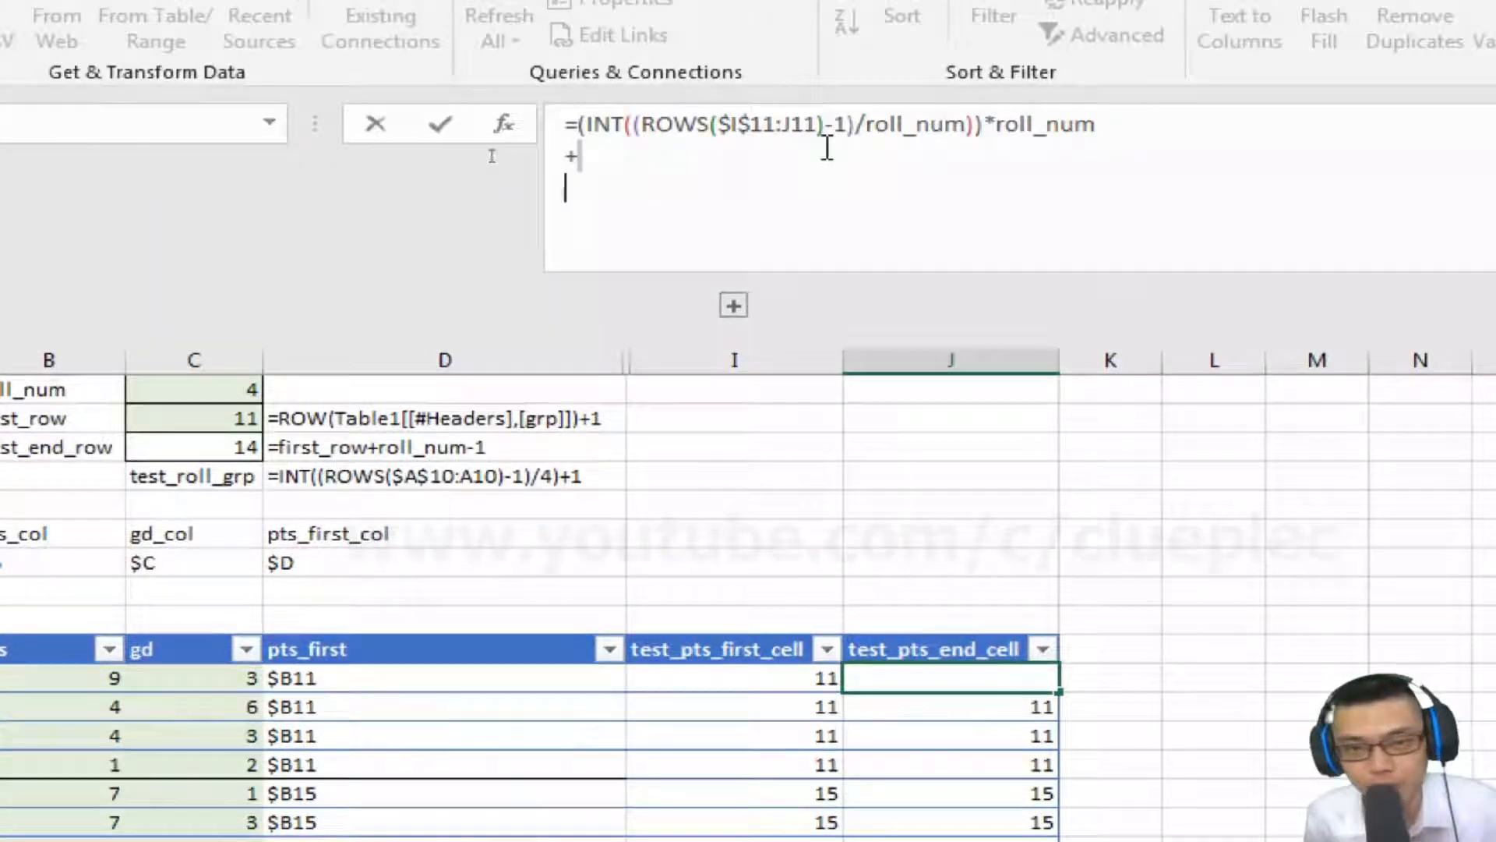
{"action": "type", "text": "first"}
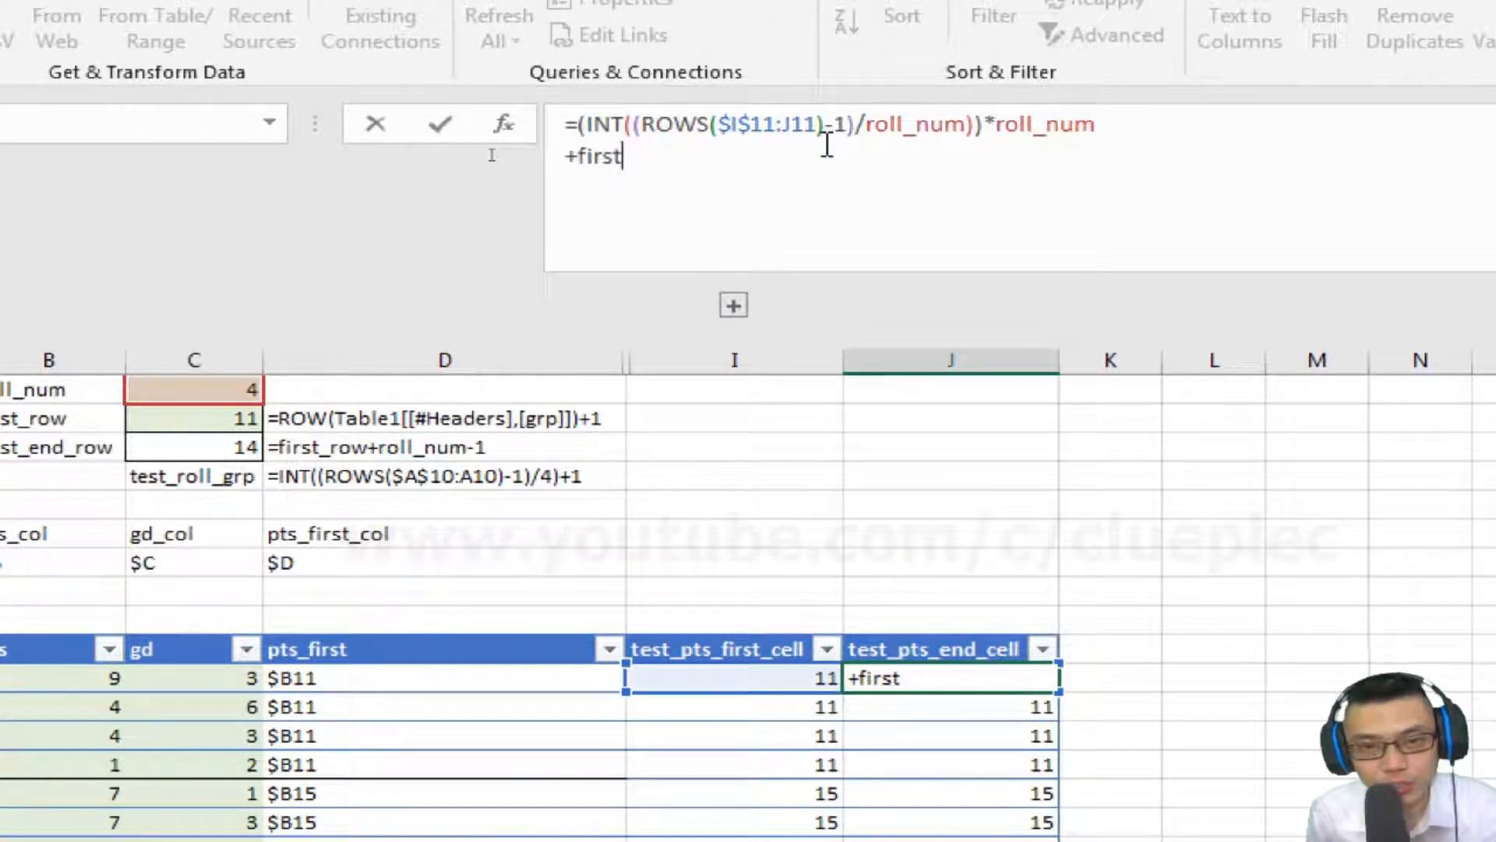
{"action": "type", "text": "_end_row"}
{"action": "key", "text": "BackSpace"}
{"action": "key", "text": "BackSpace"}
{"action": "key", "text": "BackSpace"}
{"action": "type", "text": "row"}
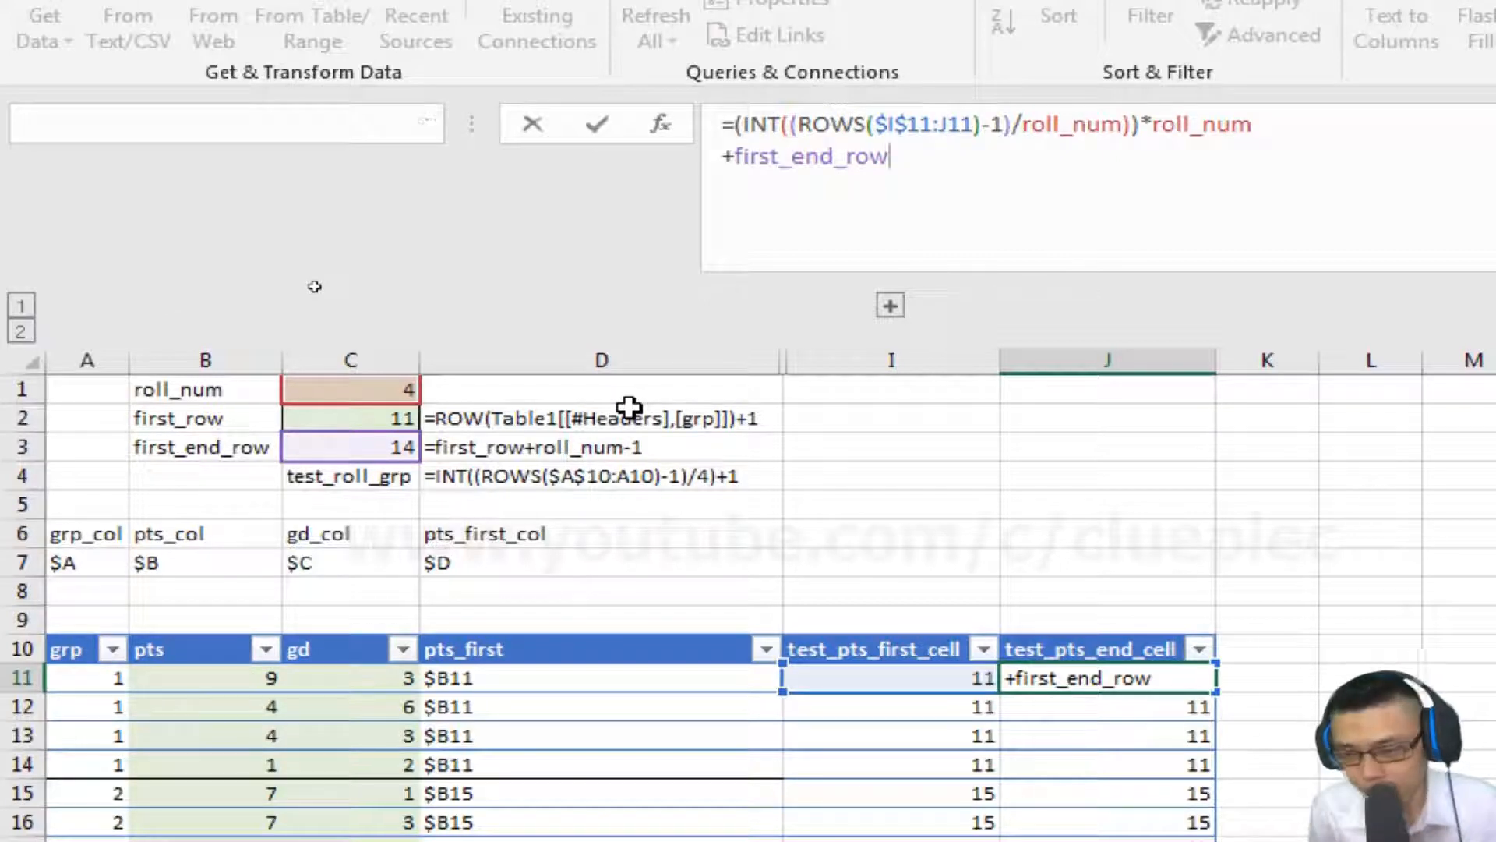
{"action": "key", "text": "Return"}
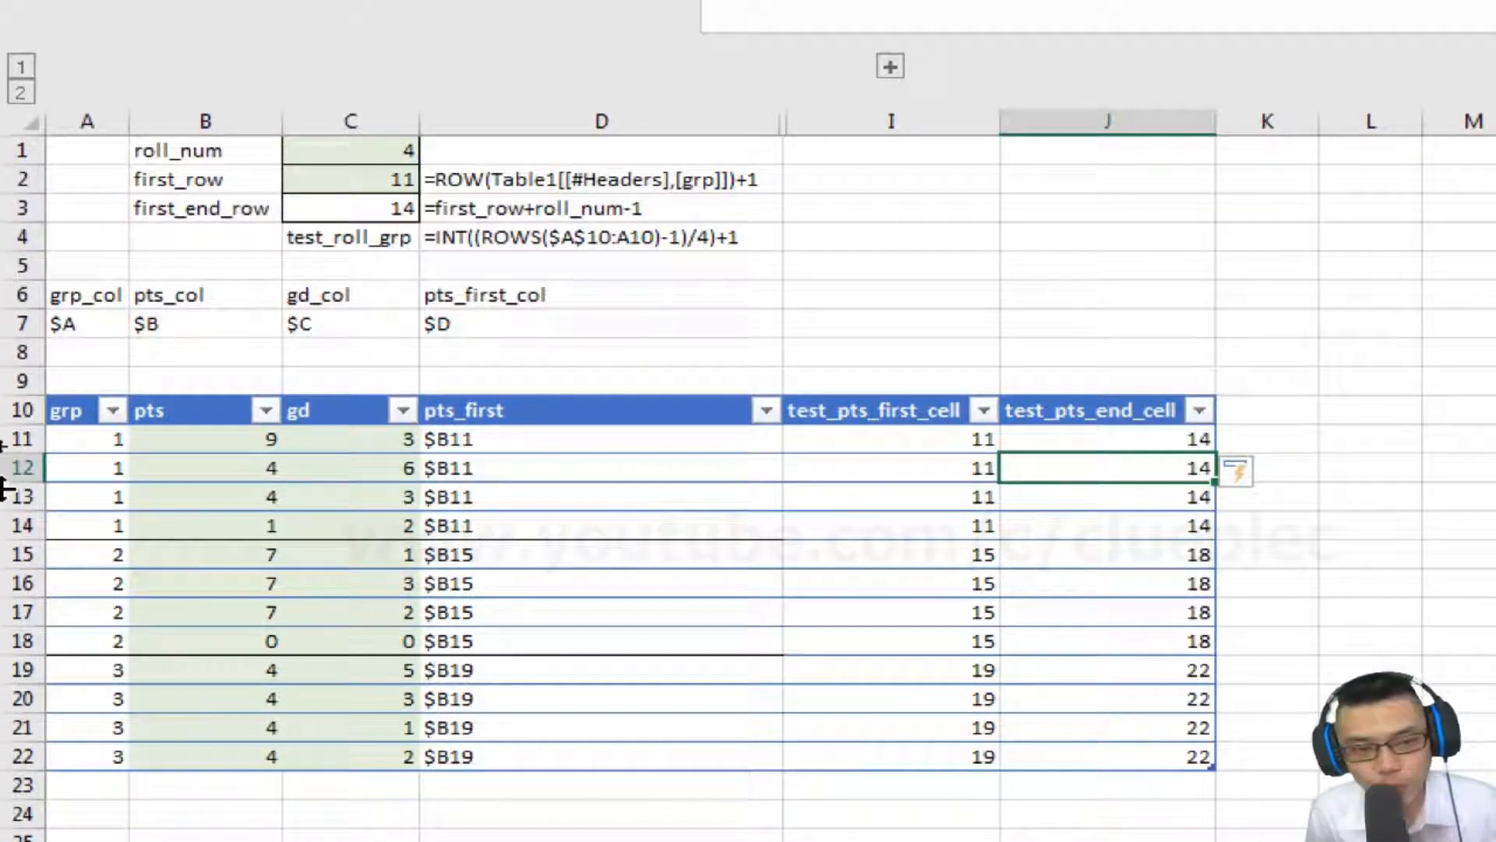
Select rows 11 to 14 and then rows 14 and 18 to check the end-row values per group.
{"action": "left_click_drag", "start_coordinate": [12, 439], "coordinate": [15, 525]}
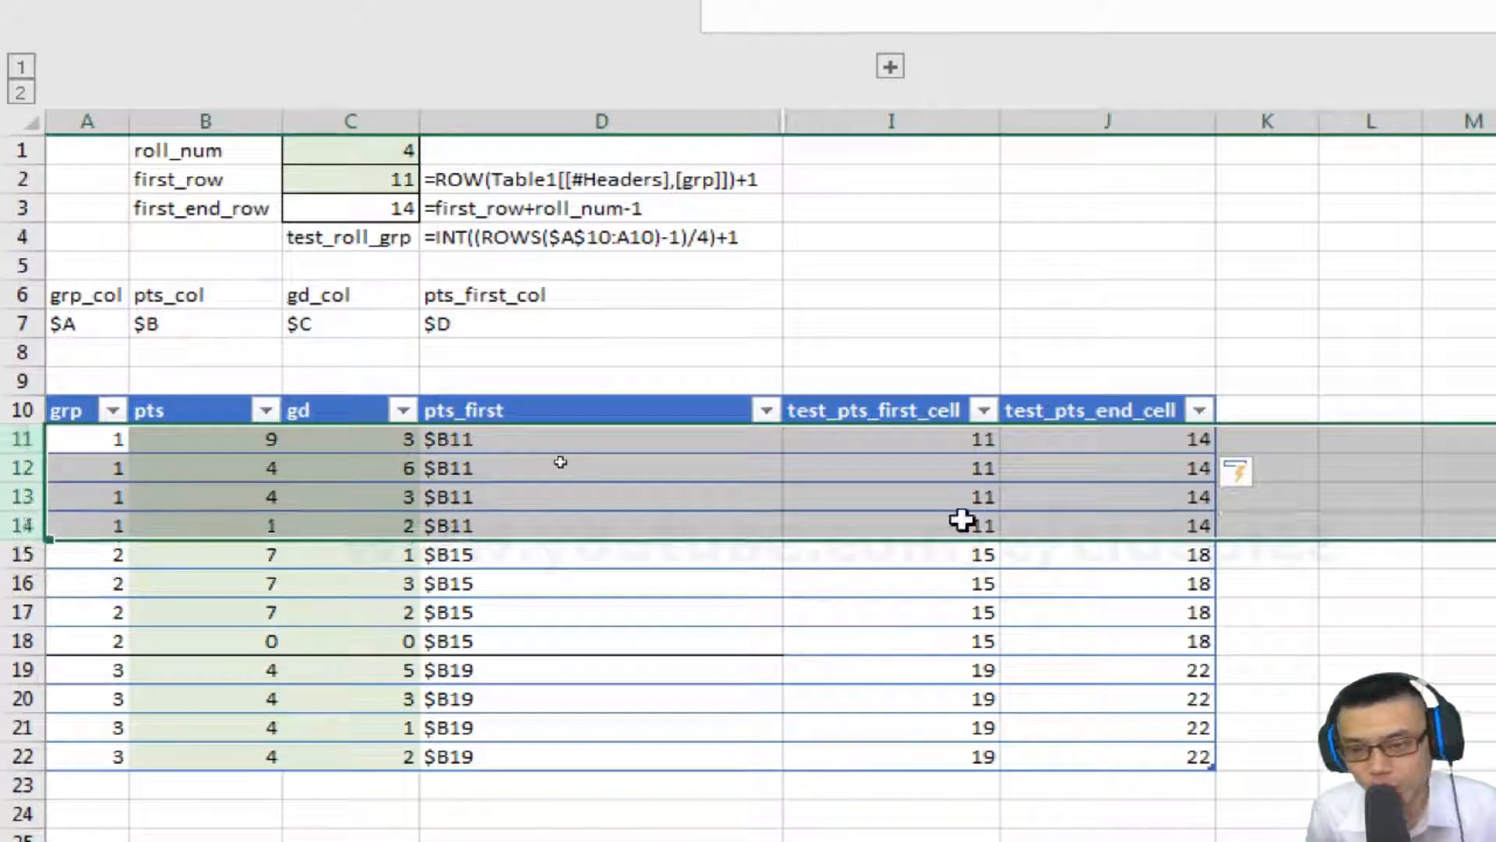
{"action": "left_click", "coordinate": [28, 527]}
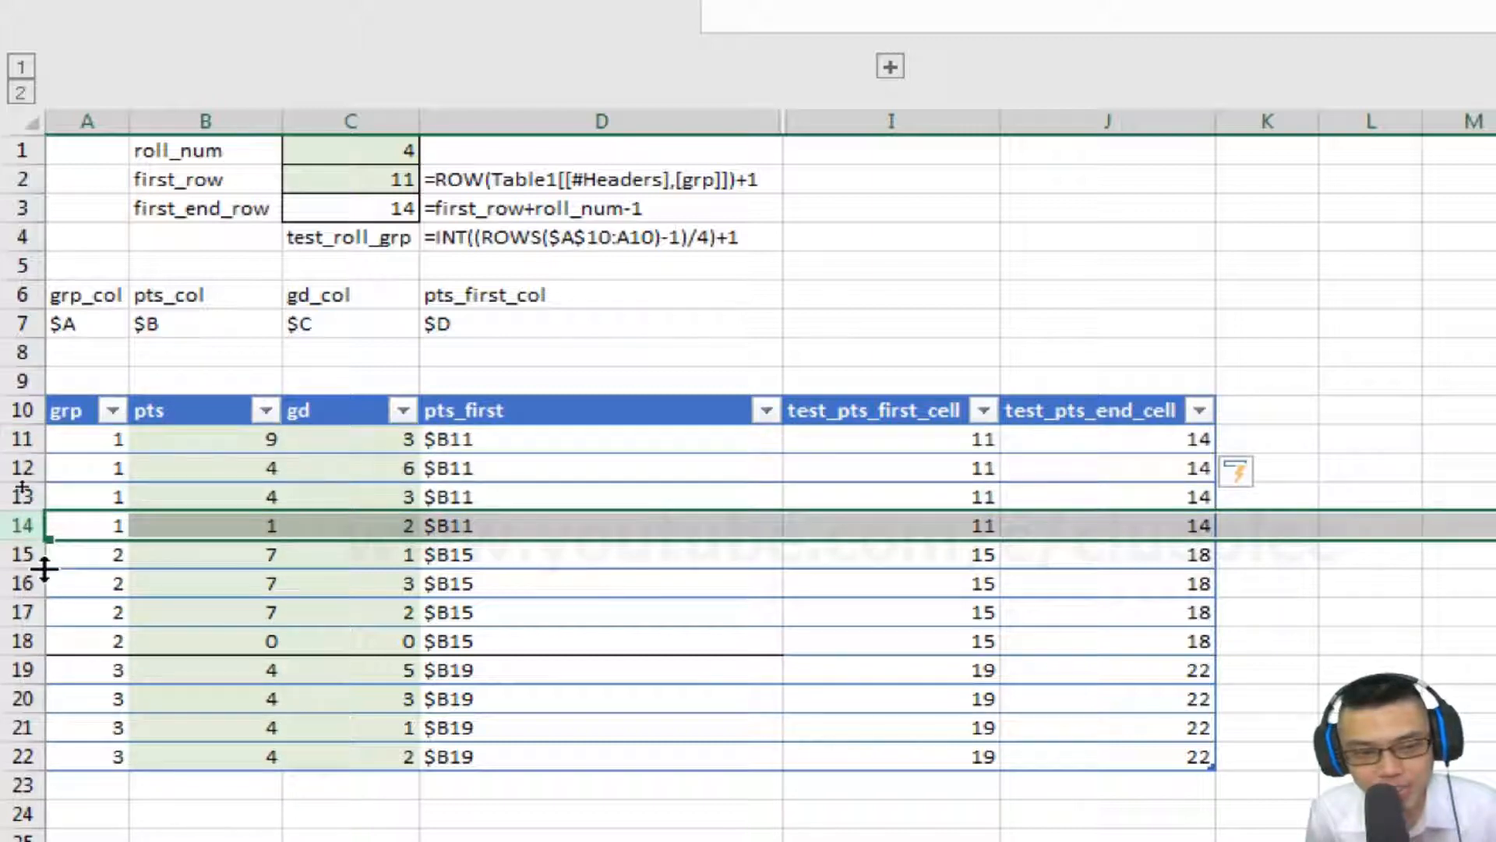
{"action": "left_click", "coordinate": [11, 641]}
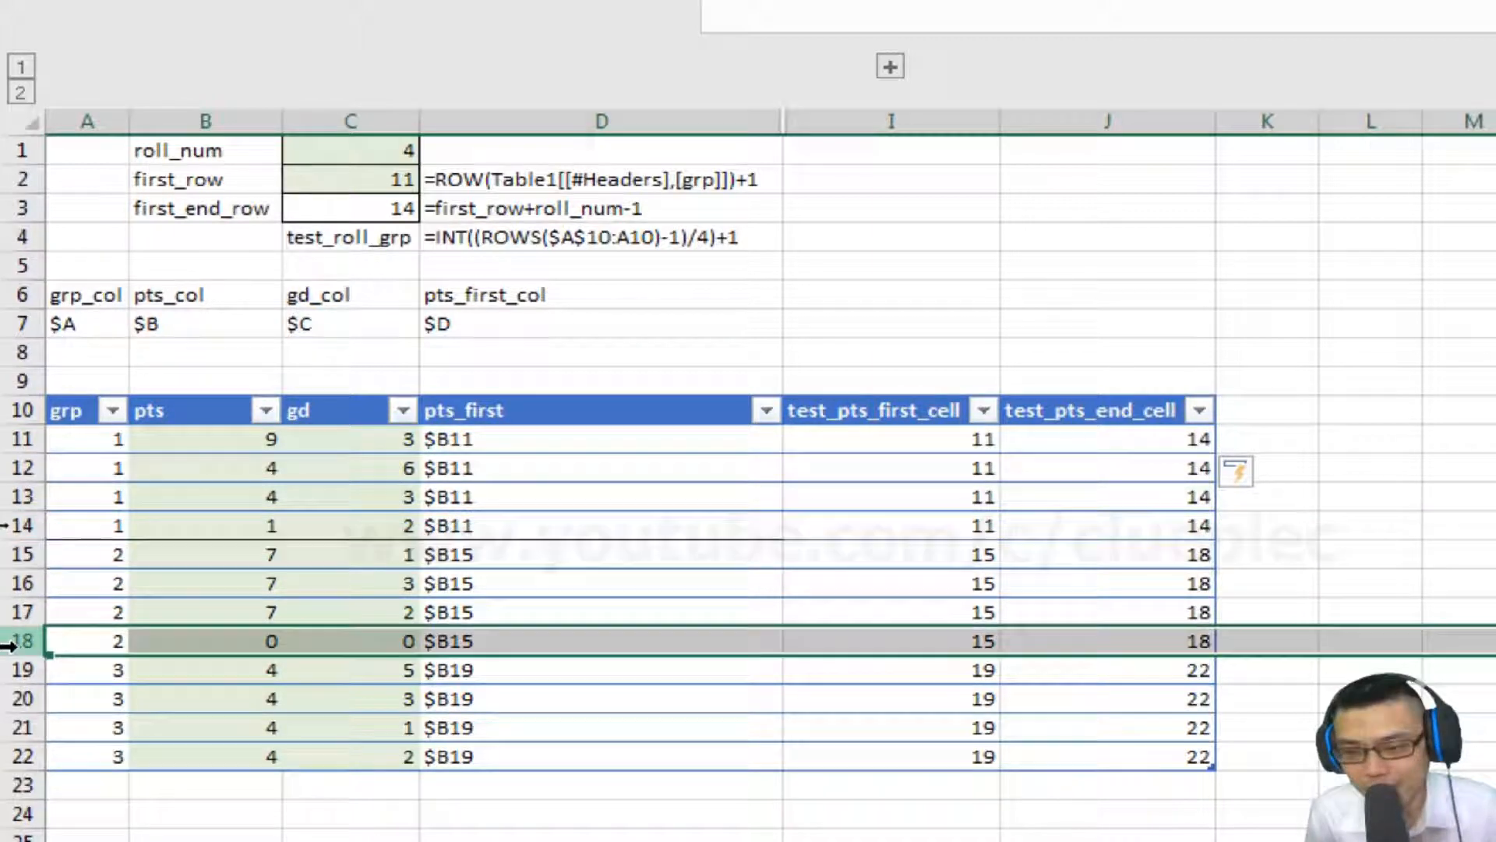
Prefix the test_pts_first_cell formula with "B"& so it returns a column B cell address, filling it down the column.
{"action": "left_click_drag", "start_coordinate": [8, 644], "coordinate": [11, 550]}
{"action": "left_click", "coordinate": [917, 344]}
{"action": "key", "text": "Down"}
{"action": "key", "text": "Down"}
{"action": "key", "text": "Down"}
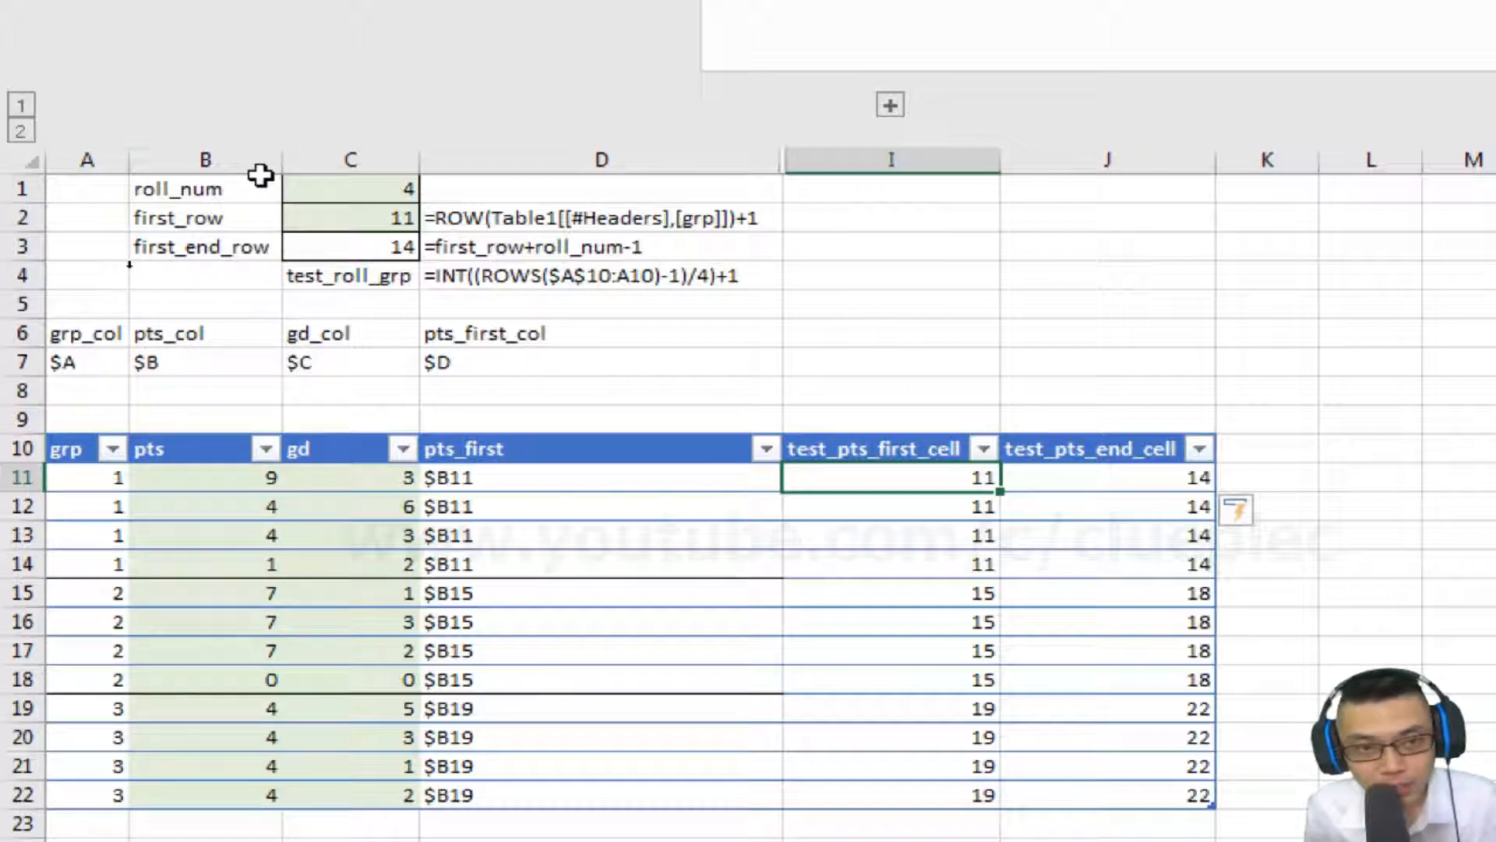
{"action": "key", "text": "Left"}
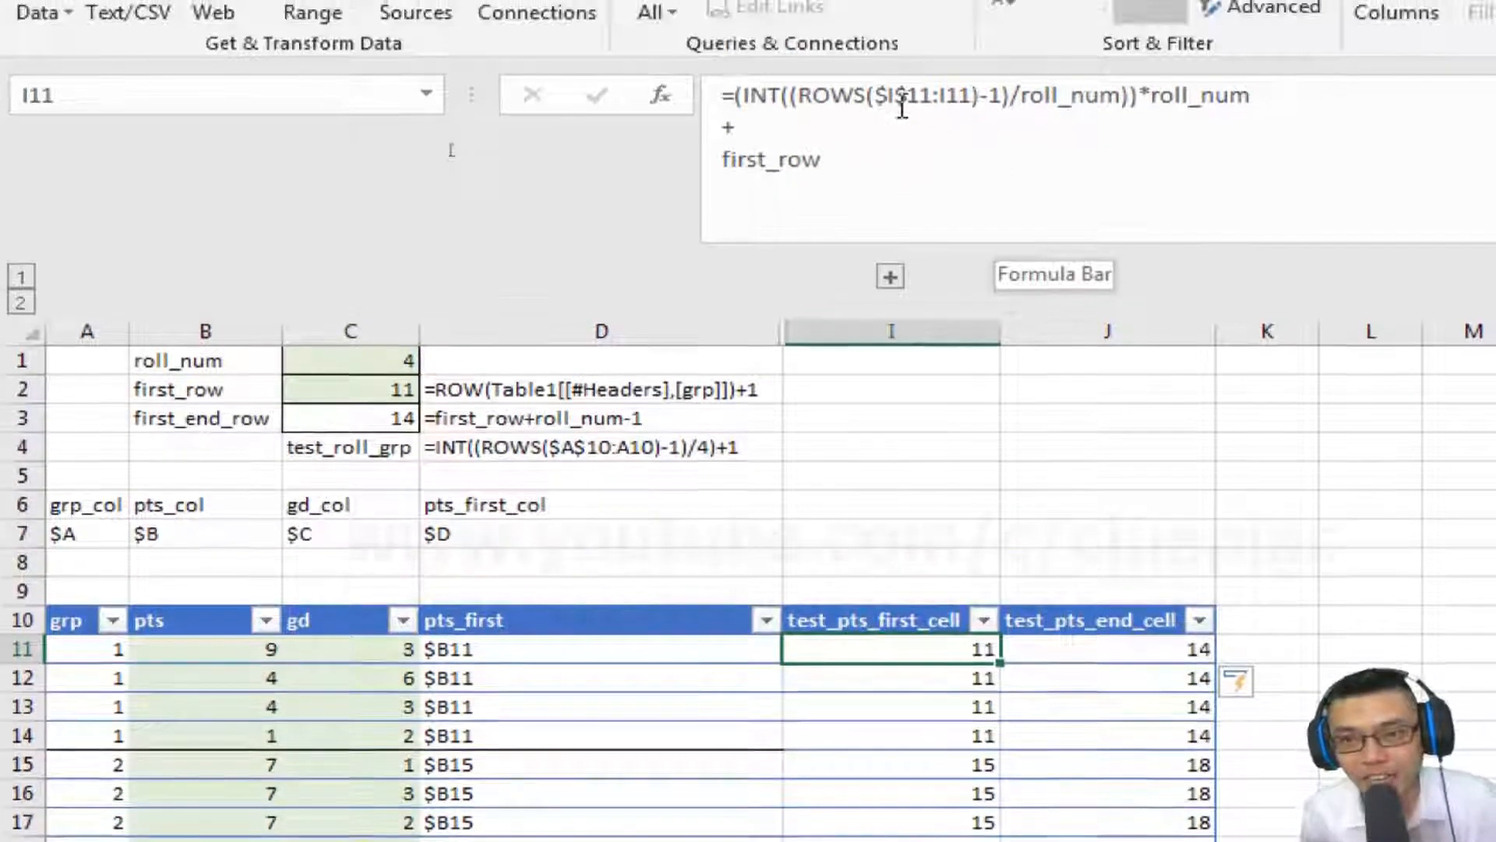
{"action": "left_click", "coordinate": [902, 107]}
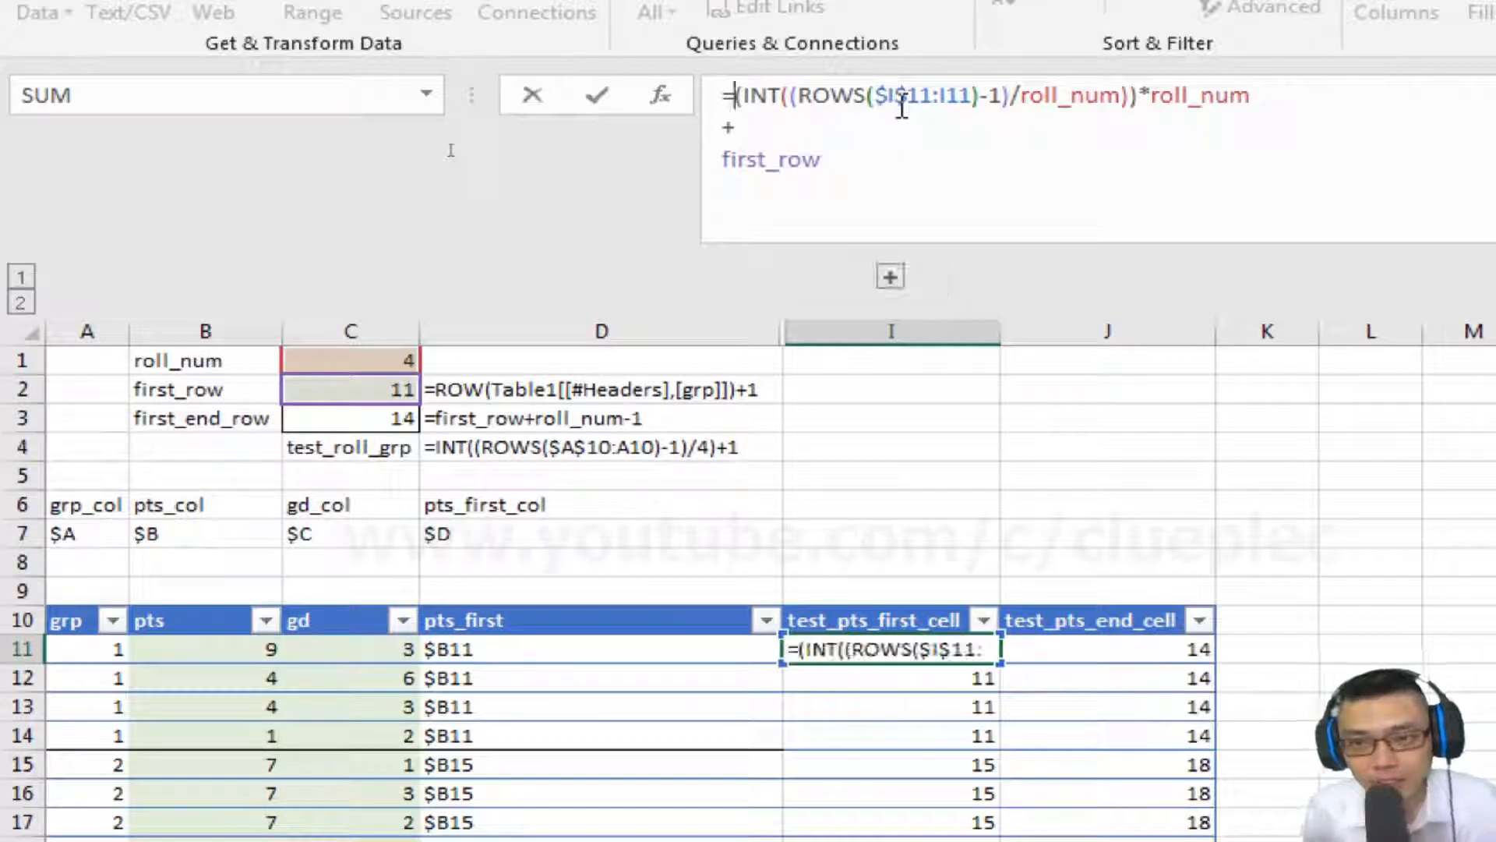
{"action": "key", "text": "alt+Return"}
{"action": "type", "text": "\""}
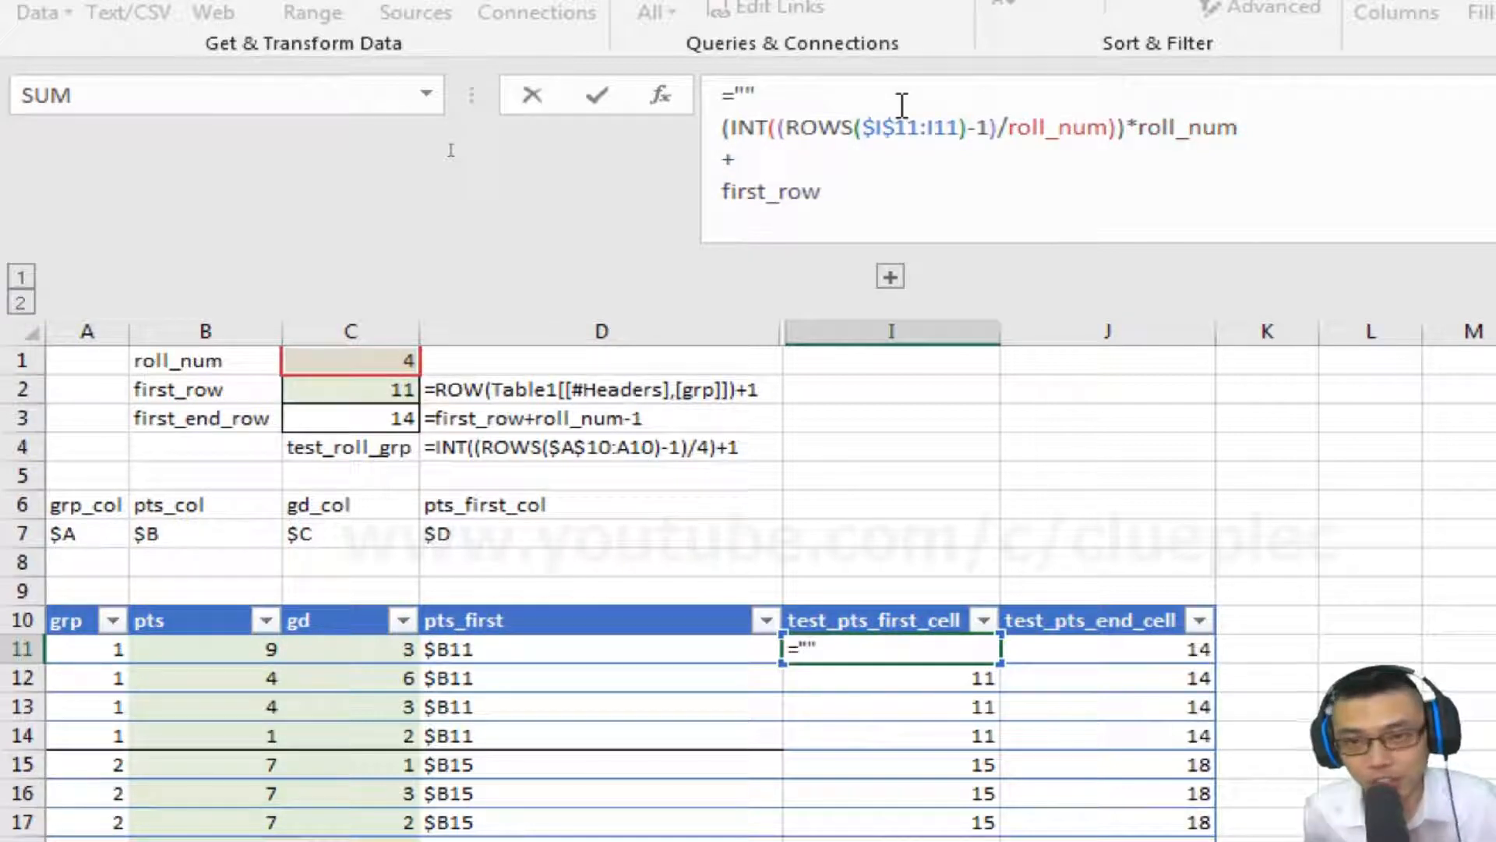
{"action": "type", "text": "B\"&"}
{"action": "left_click", "coordinate": [744, 95]}
{"action": "type", "text": "B"}
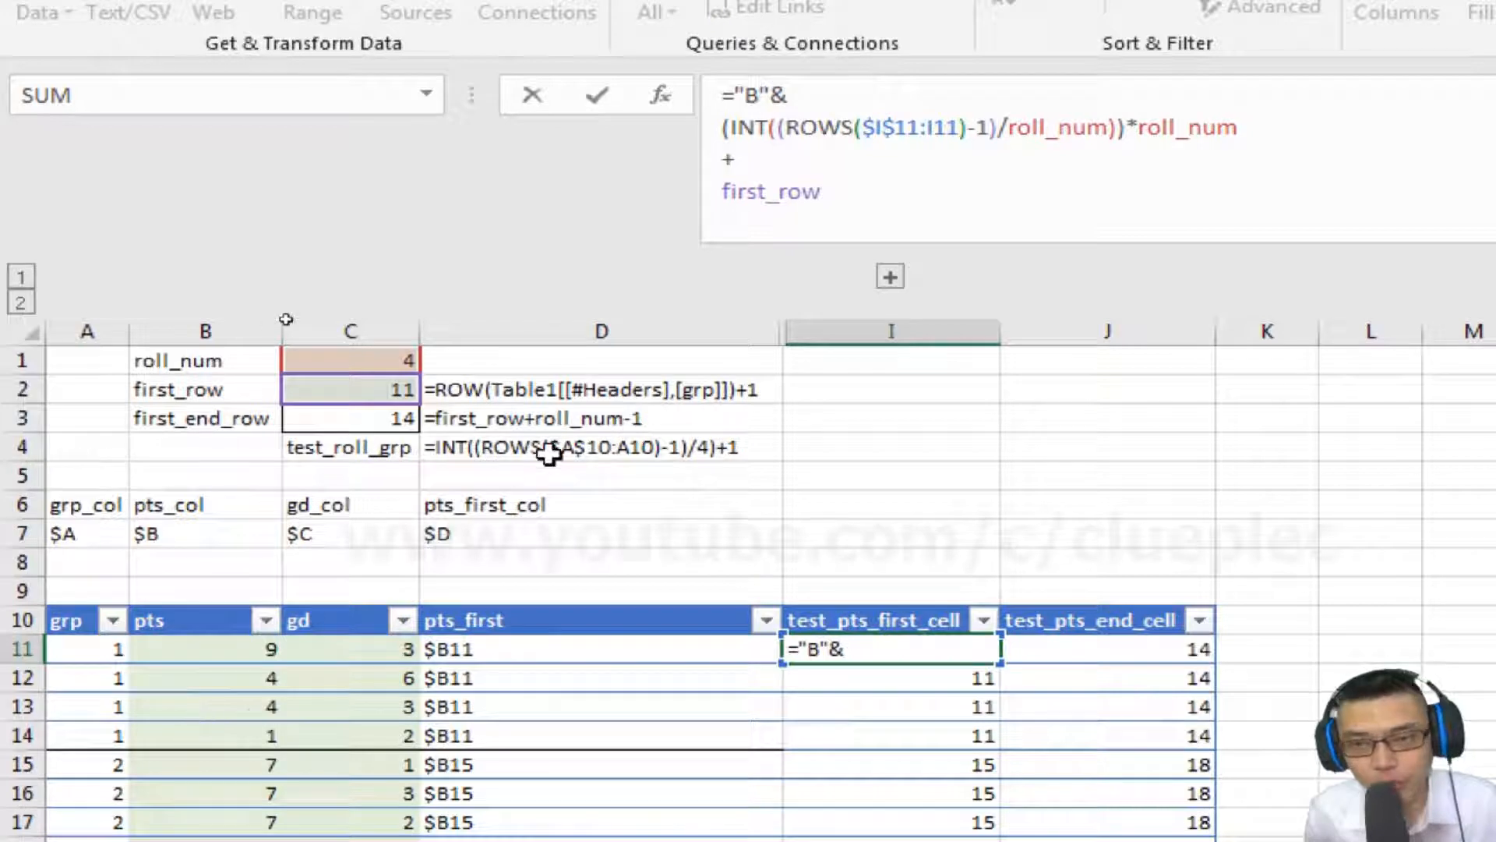
{"action": "key", "text": "ctrl+Return"}
Make the address prefix absolute as "$B$" in the test_pts_first_cell formula.
{"action": "left_click", "coordinate": [744, 95]}
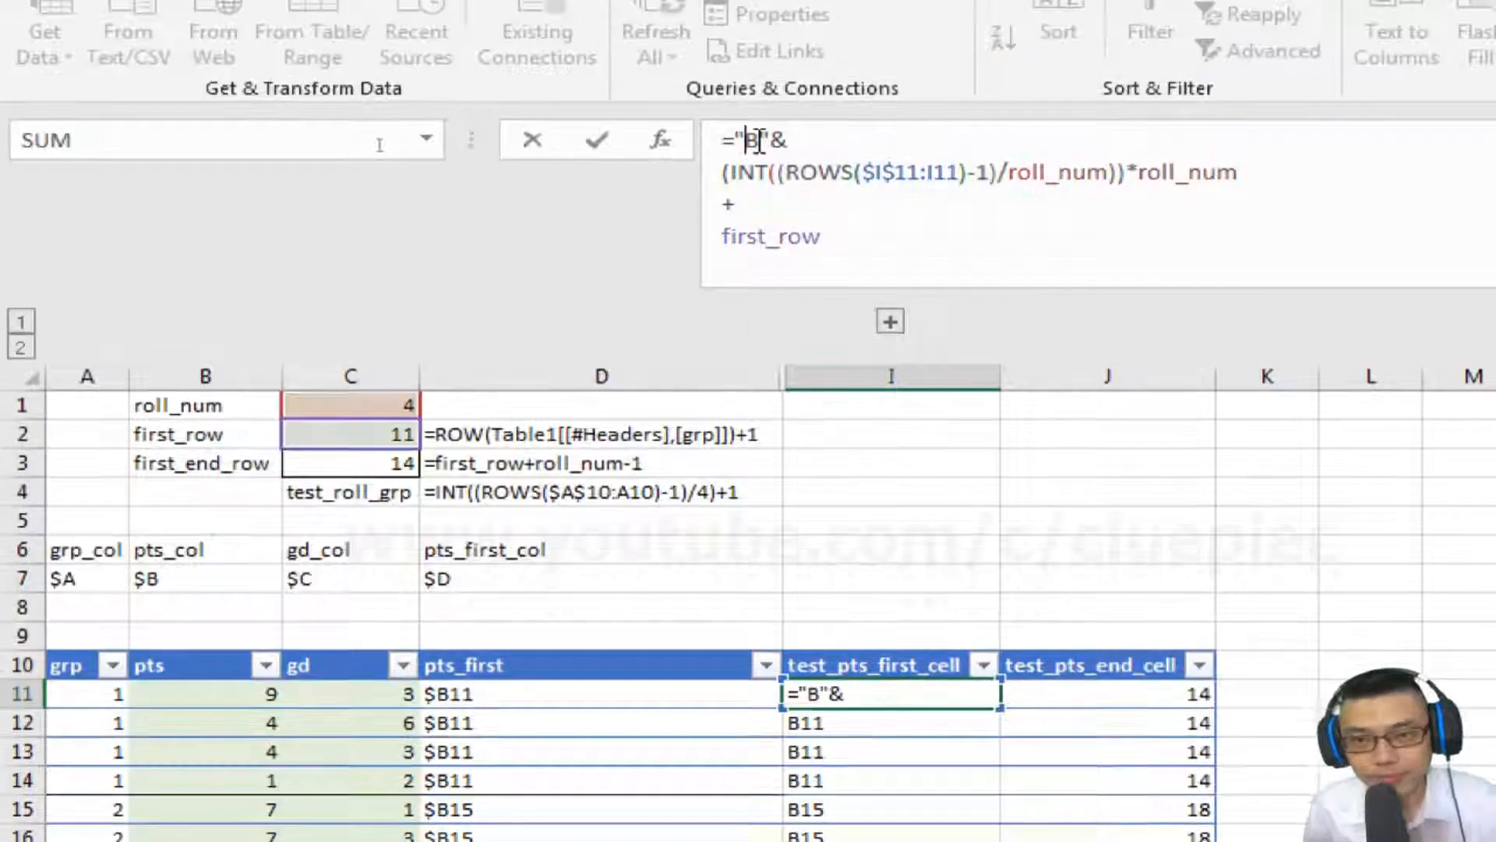
{"action": "type", "text": "$"}
{"action": "key", "text": "Return"}
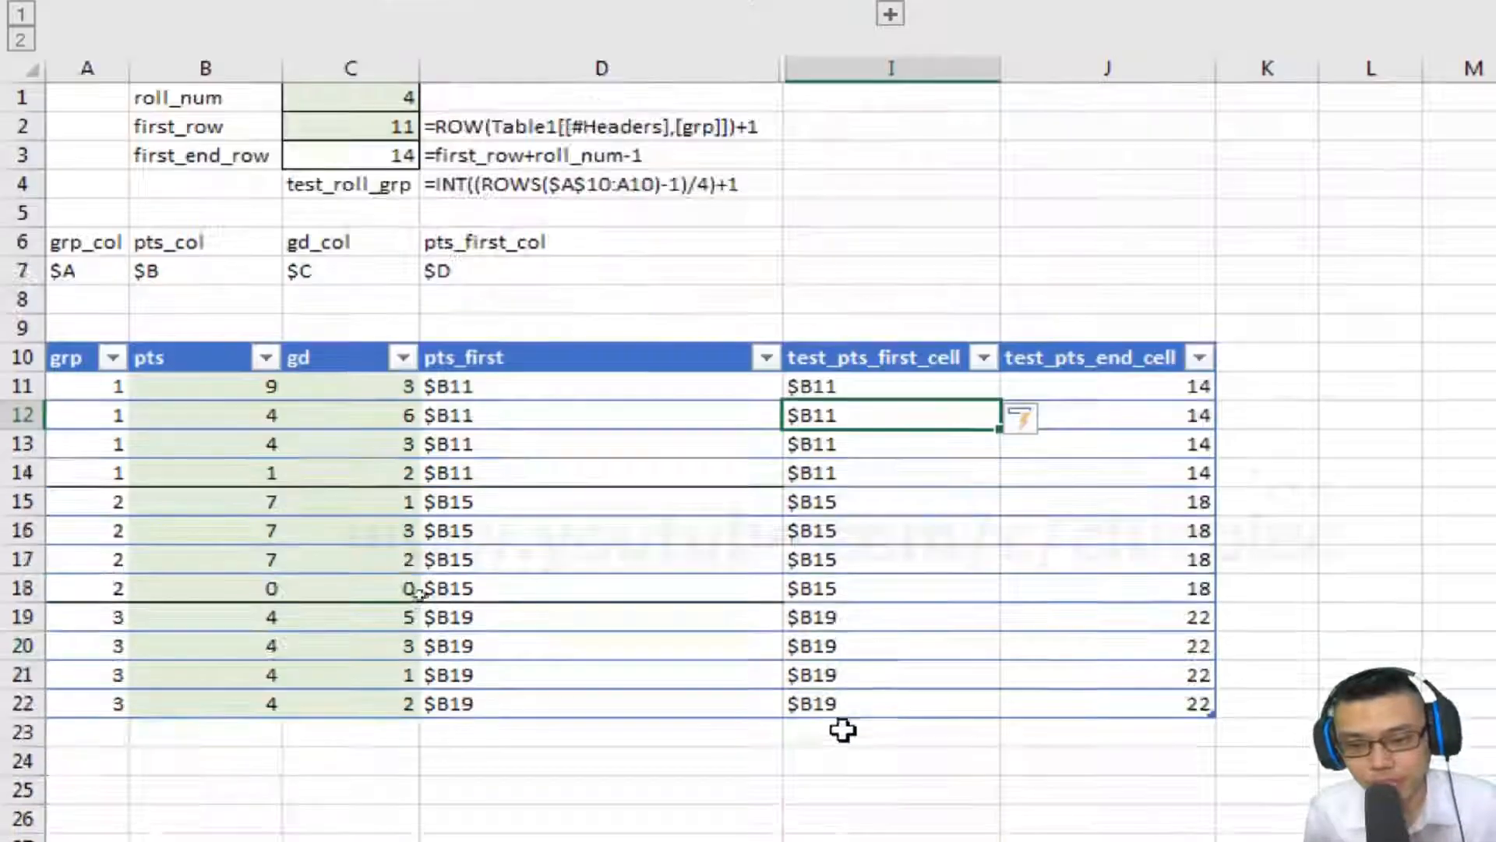
{"action": "key", "text": "Up"}
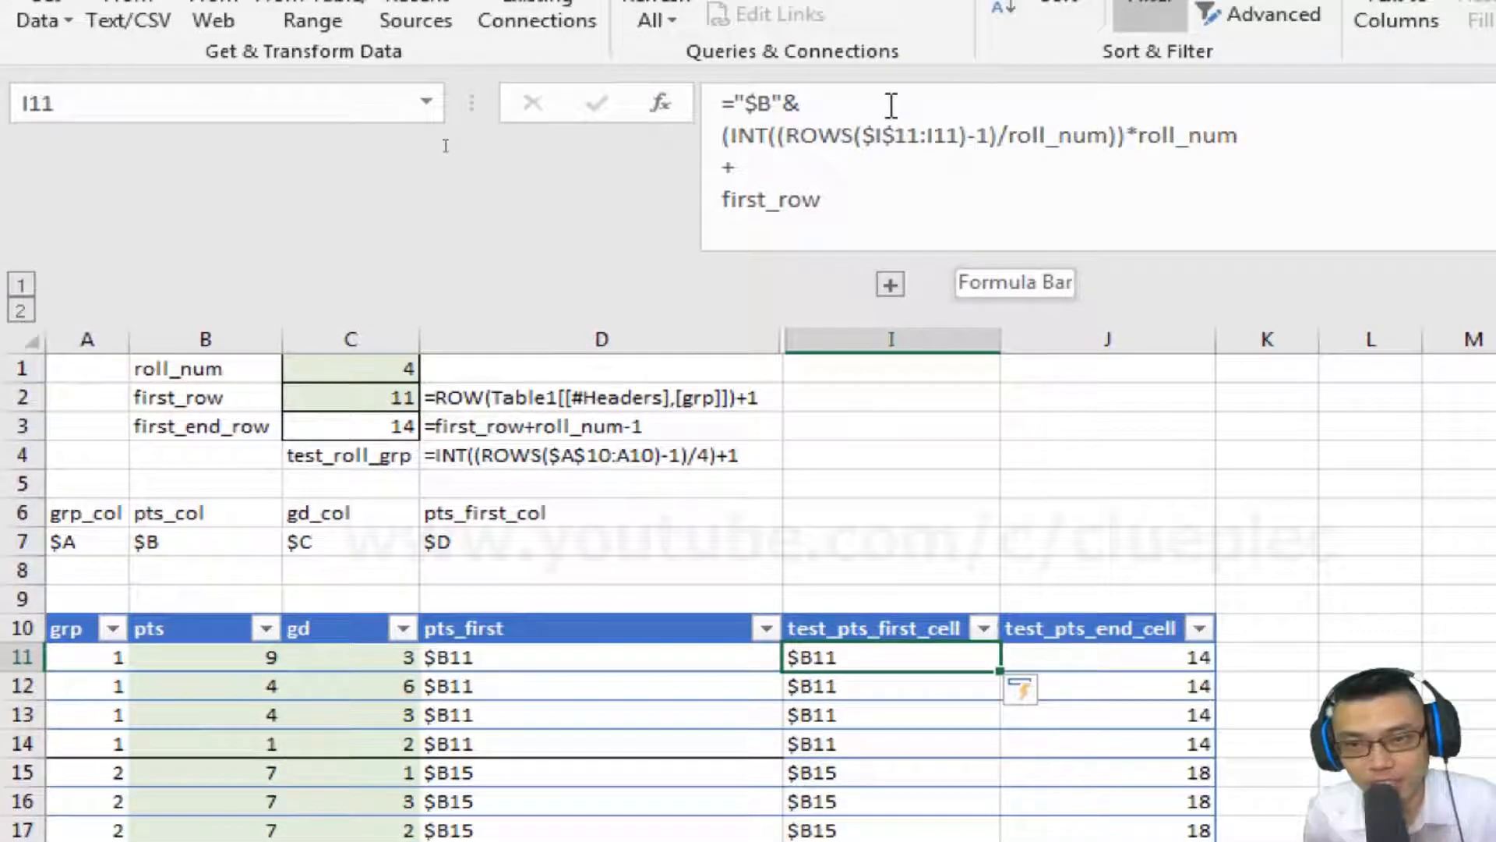
{"action": "left_click", "coordinate": [892, 105]}
{"action": "key", "text": "Left"}
{"action": "key", "text": "Left"}
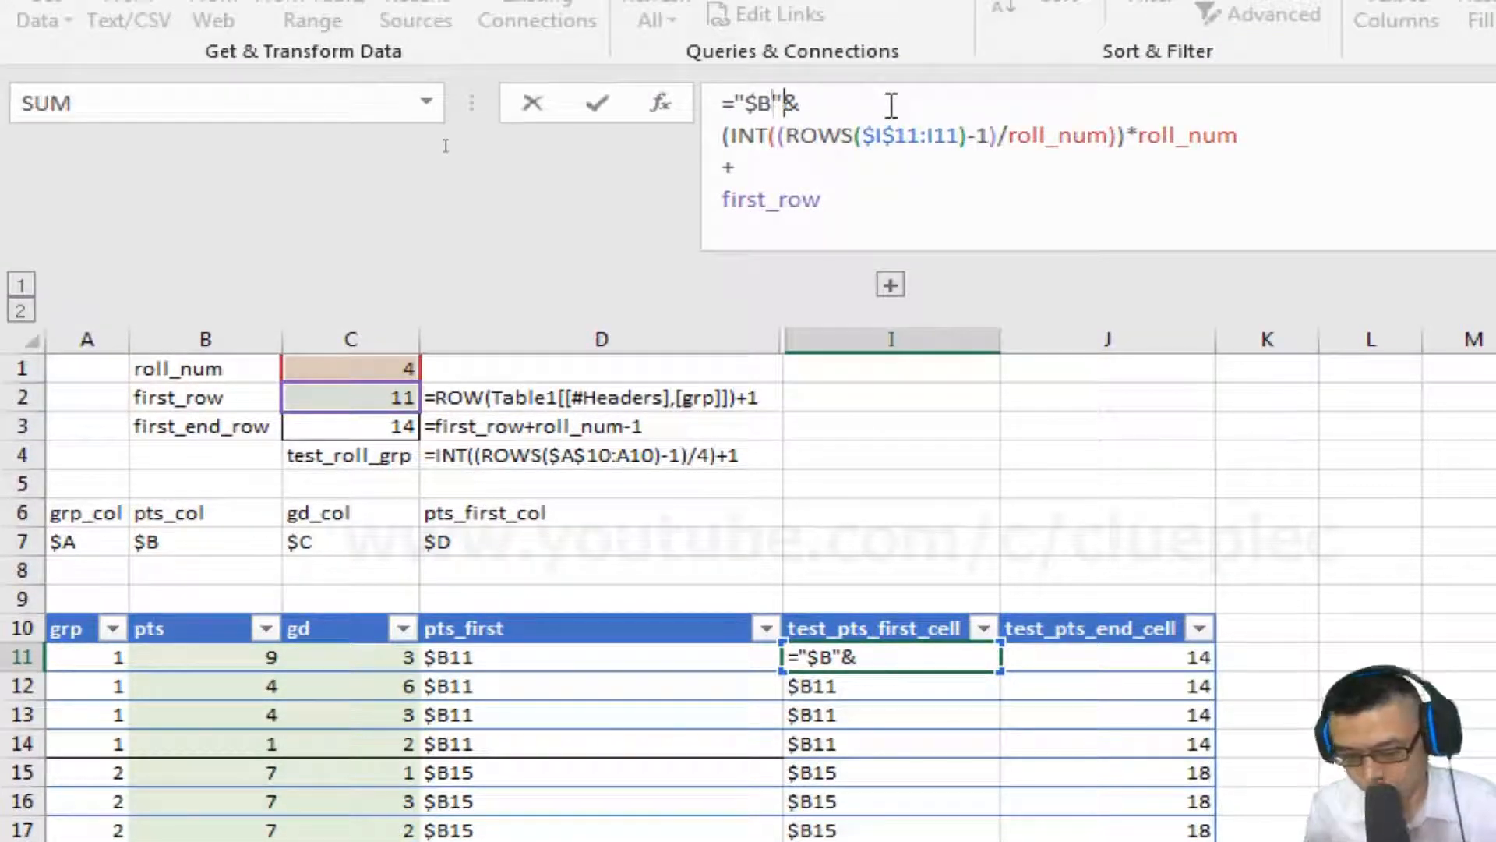
{"action": "type", "text": "$"}
{"action": "key", "text": "Tab"}
{"action": "key", "text": "Left"}
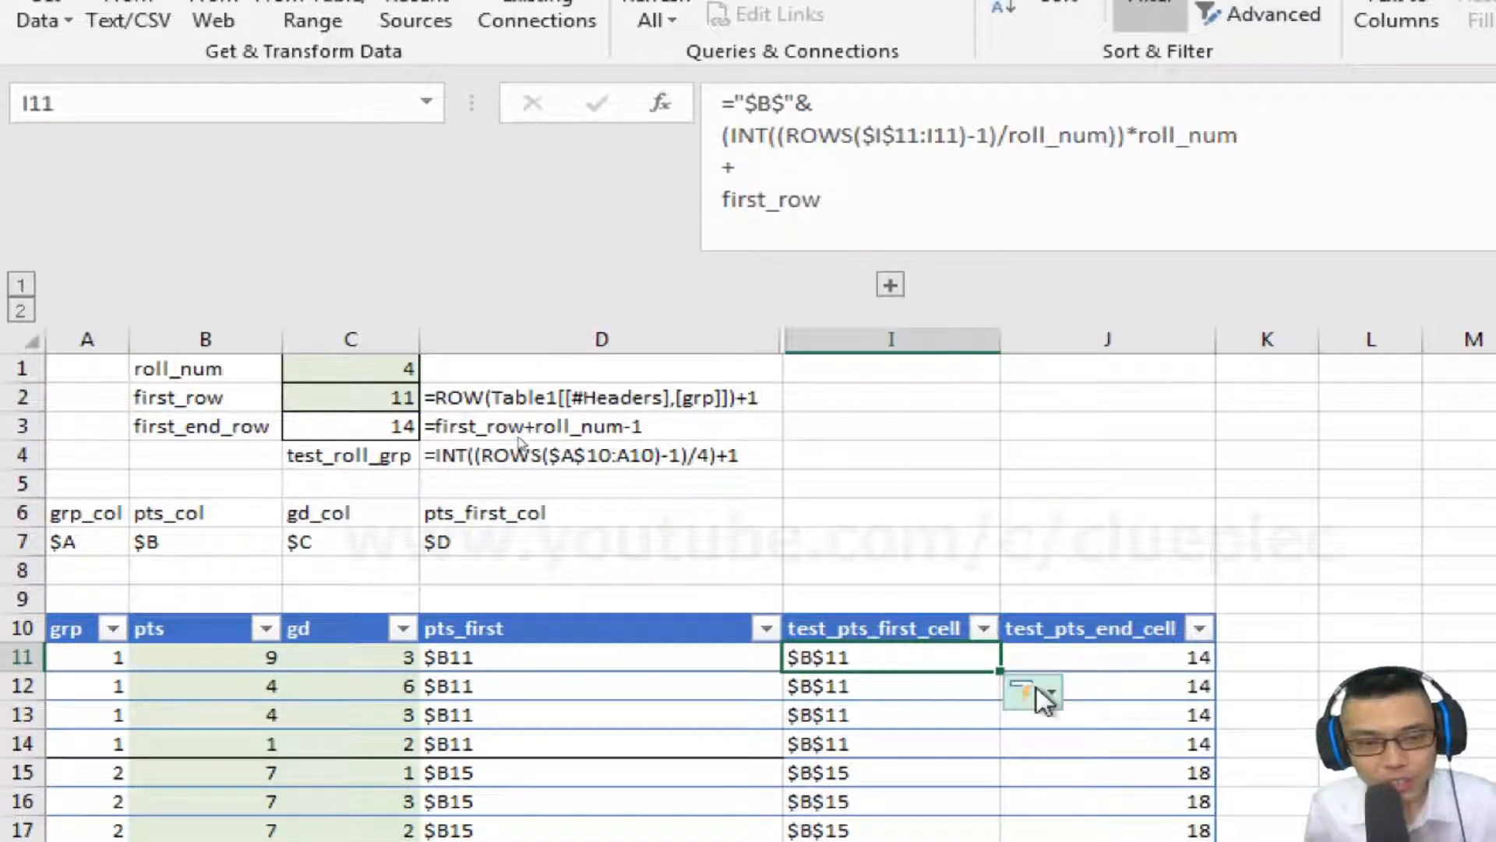
Fill the test_pts_first_cell formula into test_pts_end_cell and change first_row to first_end_row there.
{"action": "key", "text": "Up"}
{"action": "key", "text": "Down"}
{"action": "key", "text": "Right"}
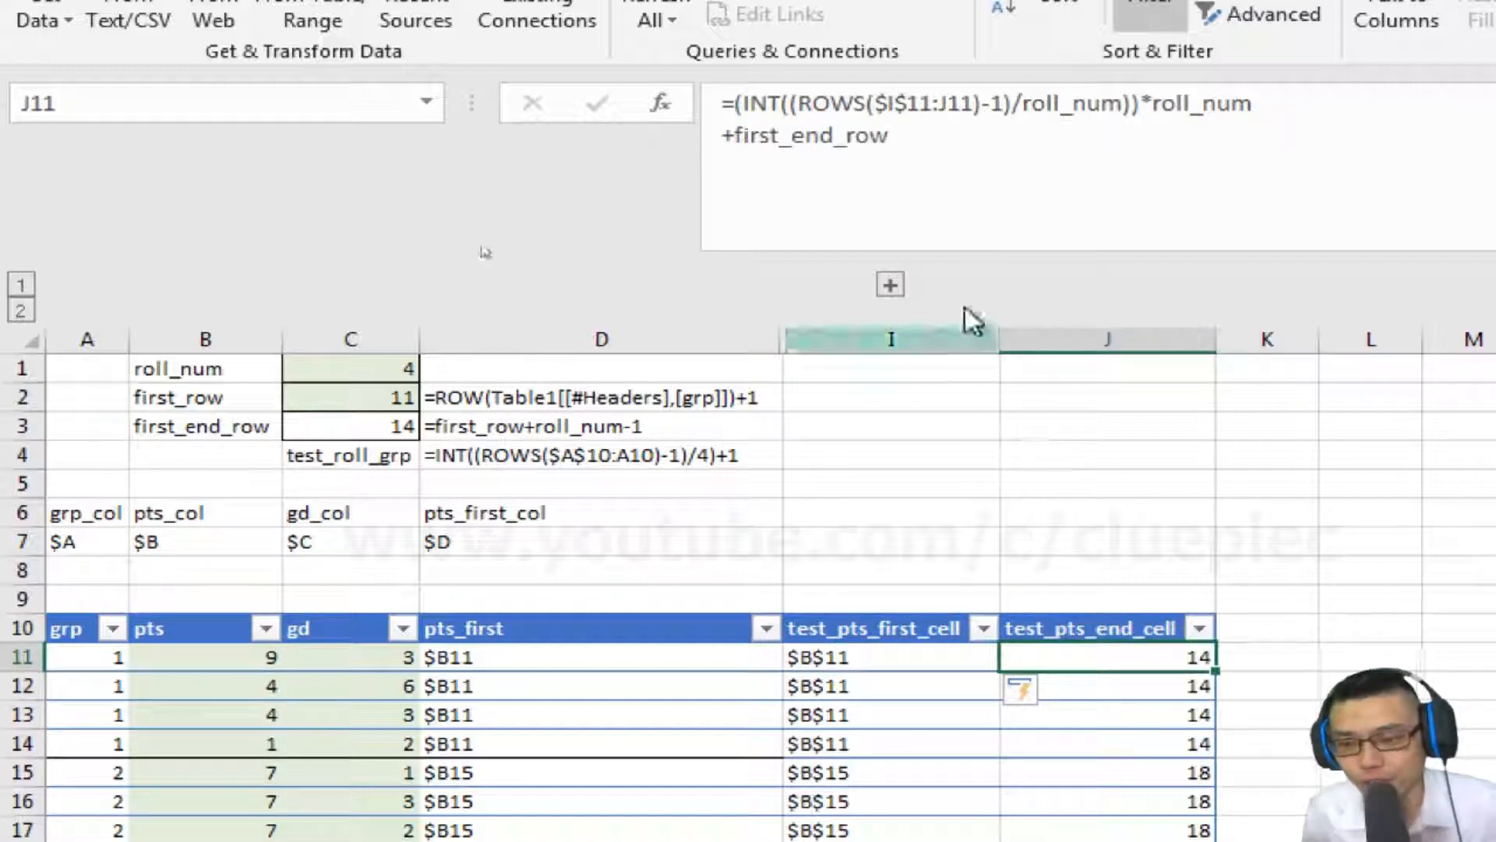
{"action": "key", "text": "shift+Left"}
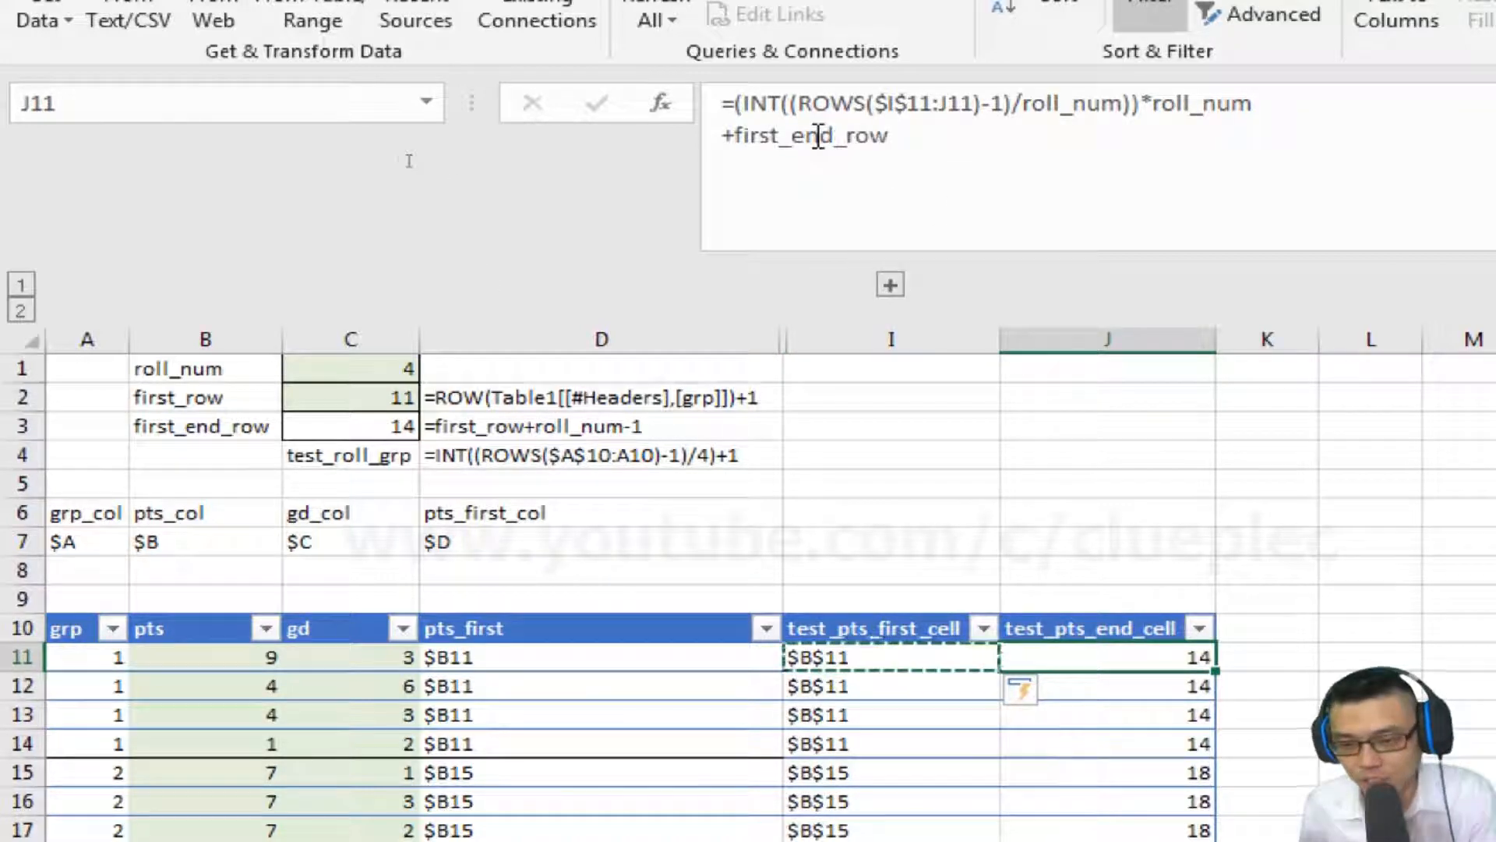
{"action": "key", "text": "ctrl+r"}
{"action": "key", "text": "shift+Right"}
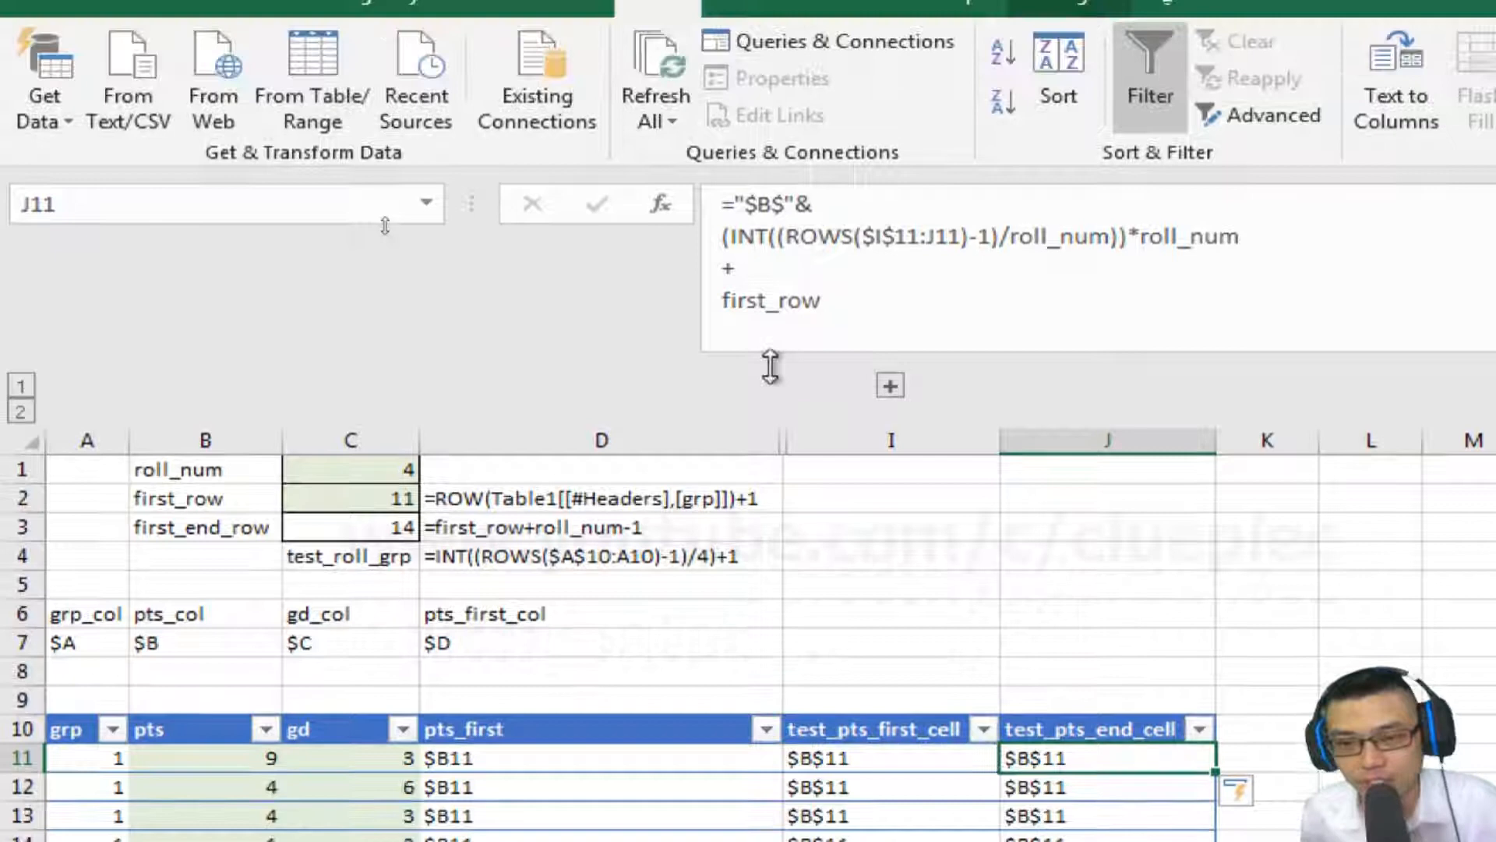
{"action": "left_click", "coordinate": [843, 314]}
{"action": "type", "text": "end_"}
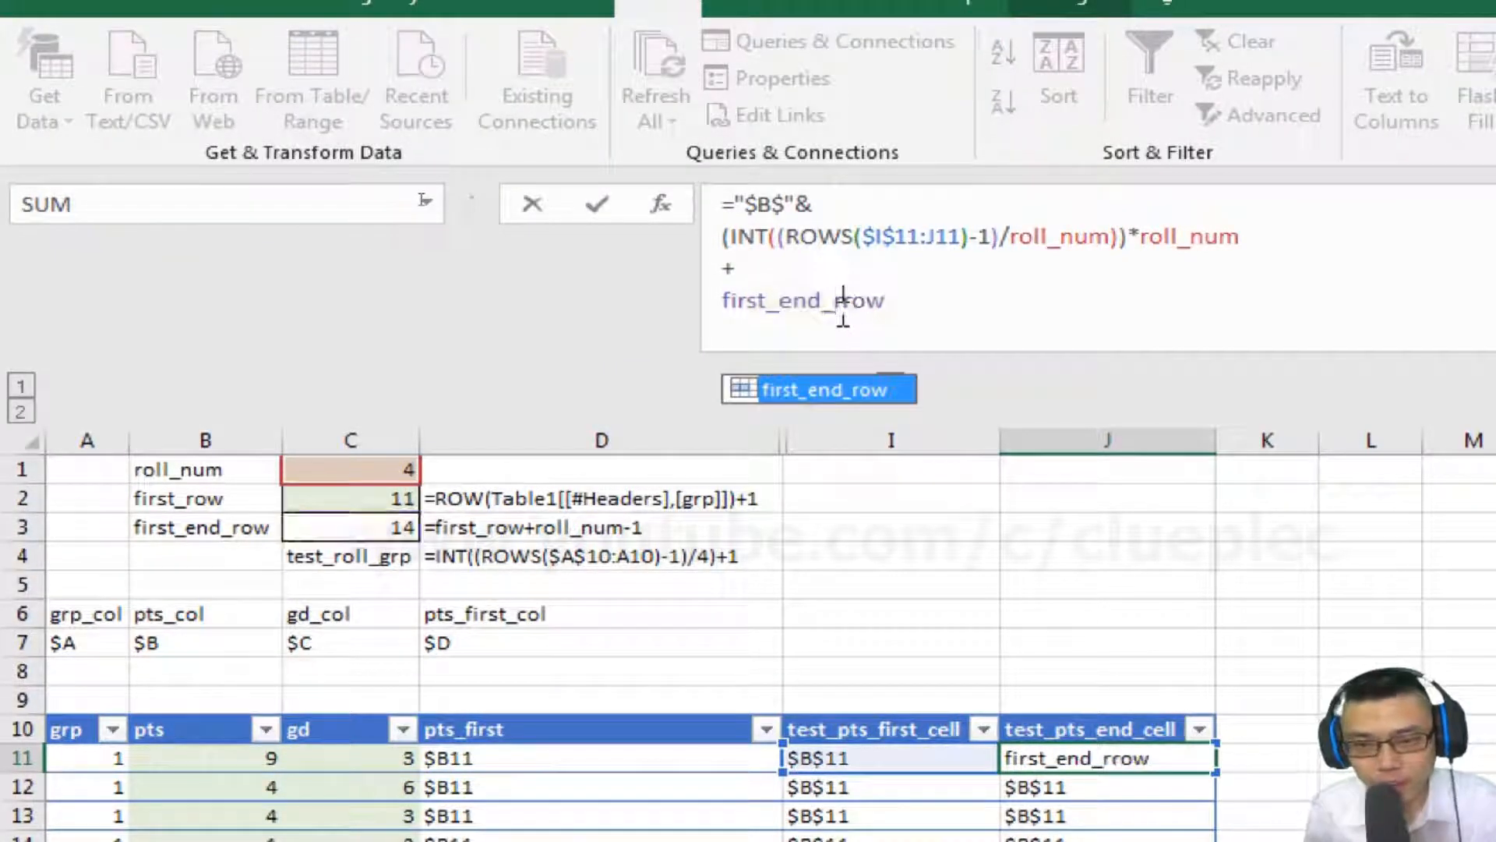
{"action": "key", "text": "Return"}
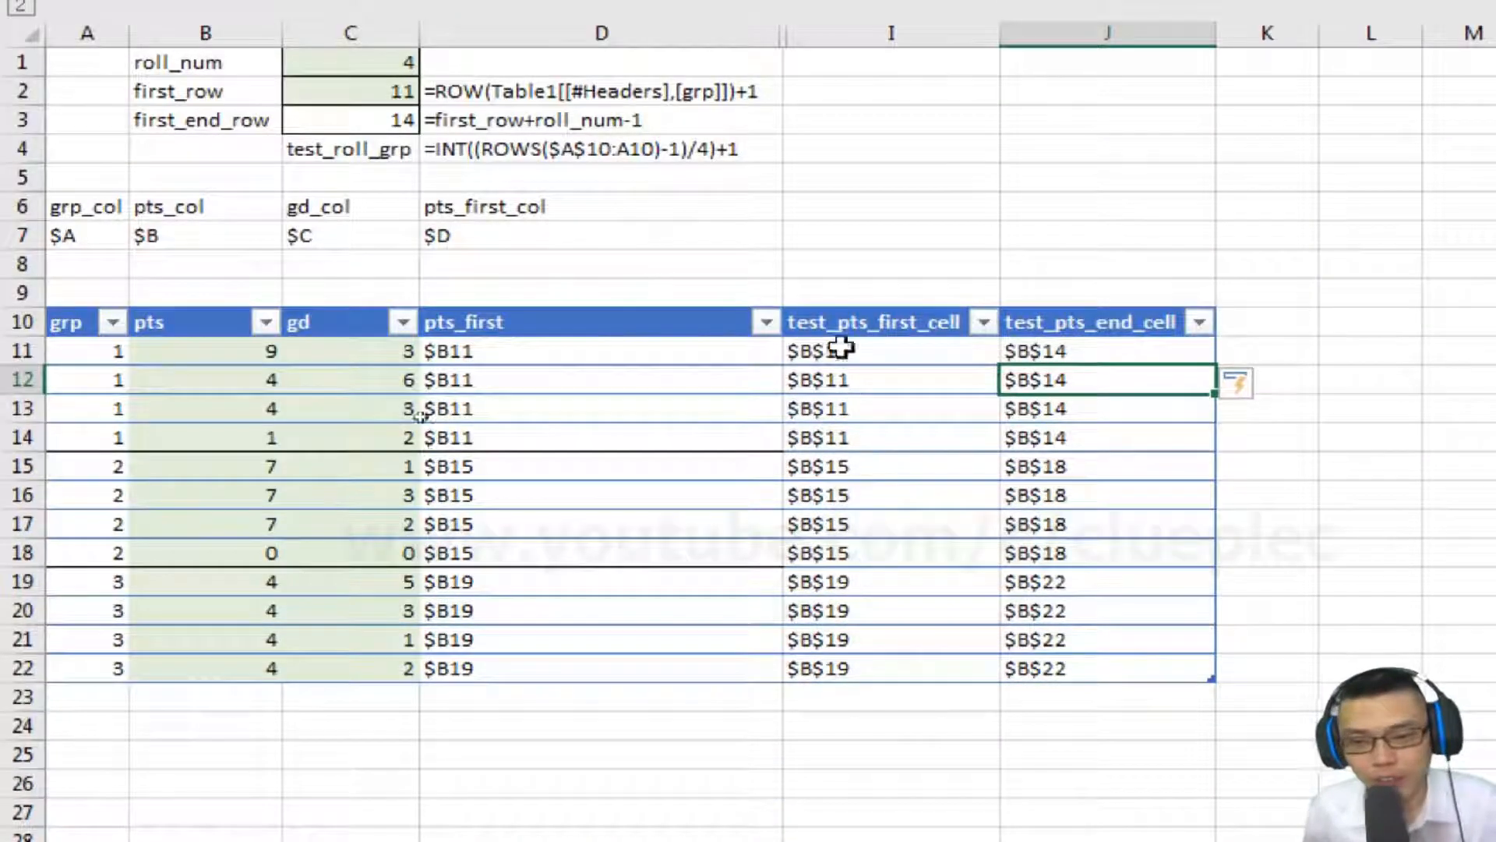
Add a new table column headed test_rank_pts next to test_pts_end_cell.
{"action": "key", "text": "Up"}
{"action": "key", "text": "Right"}
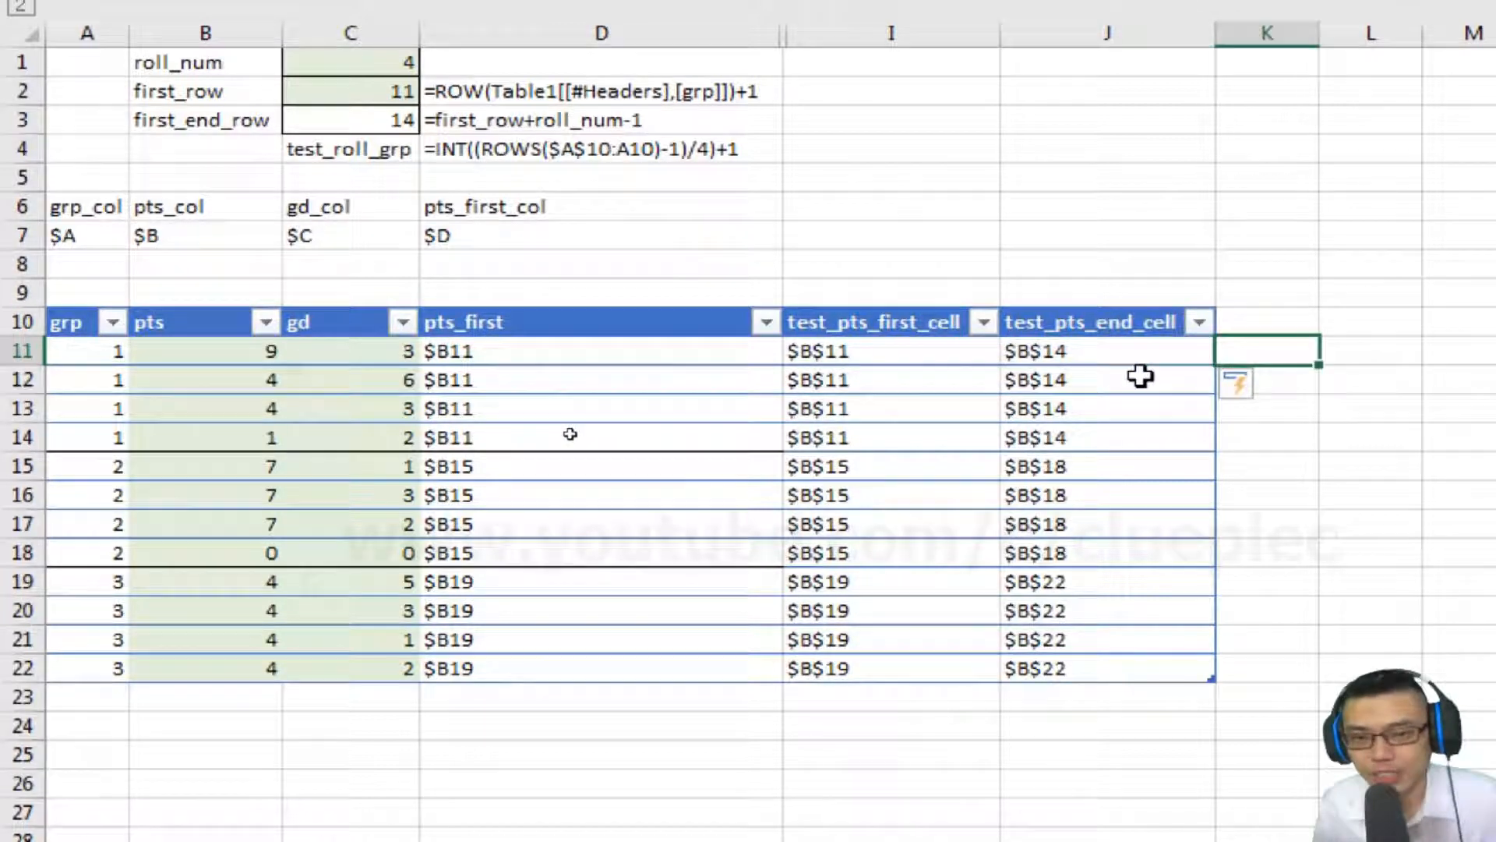
{"action": "key", "text": "Up"}
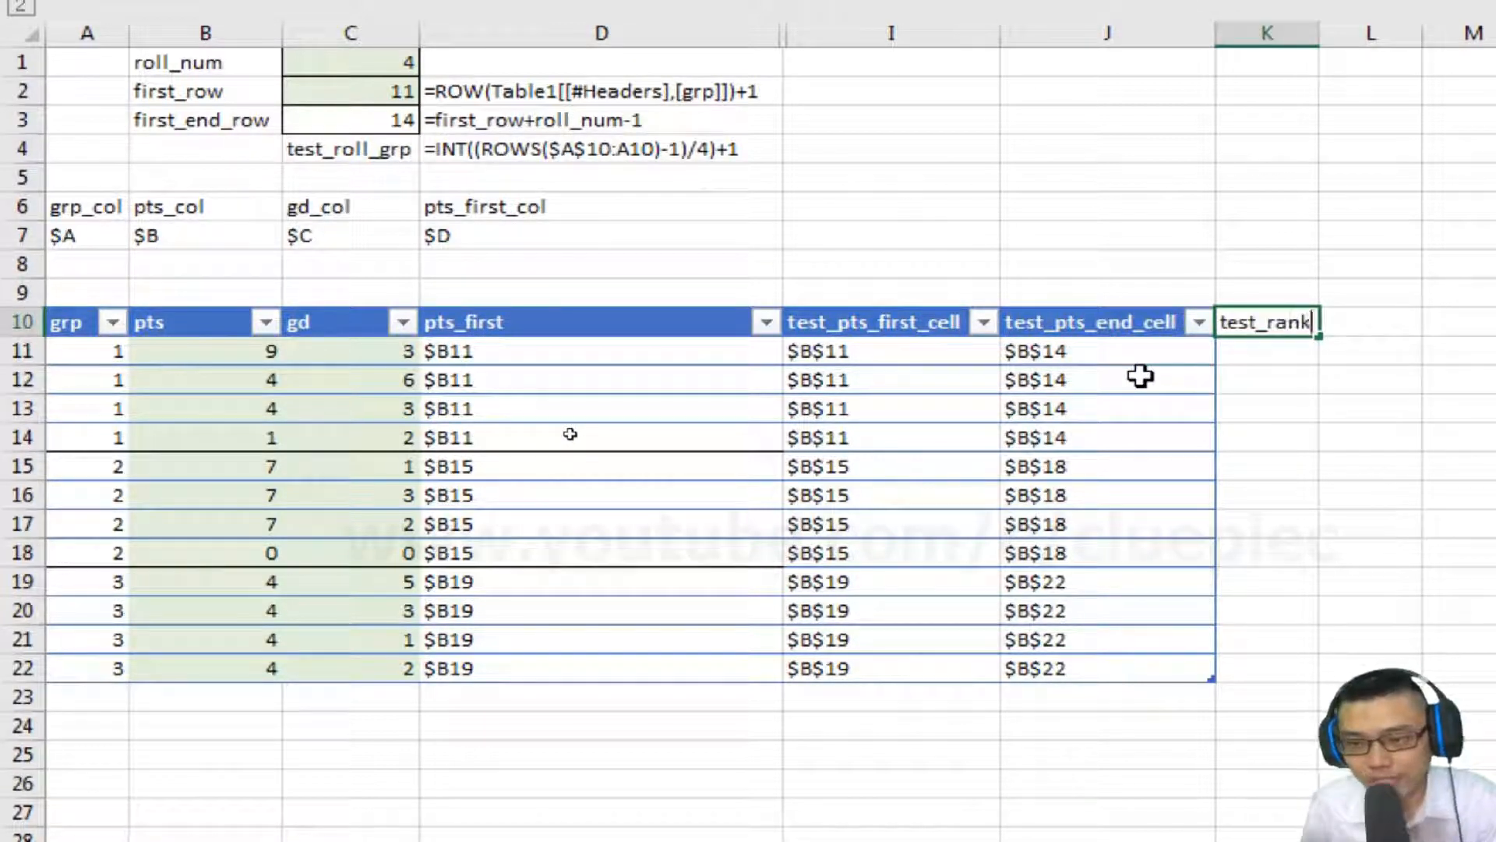
{"action": "type", "text": "test_rank_pts"}
{"action": "key", "text": "Return"}
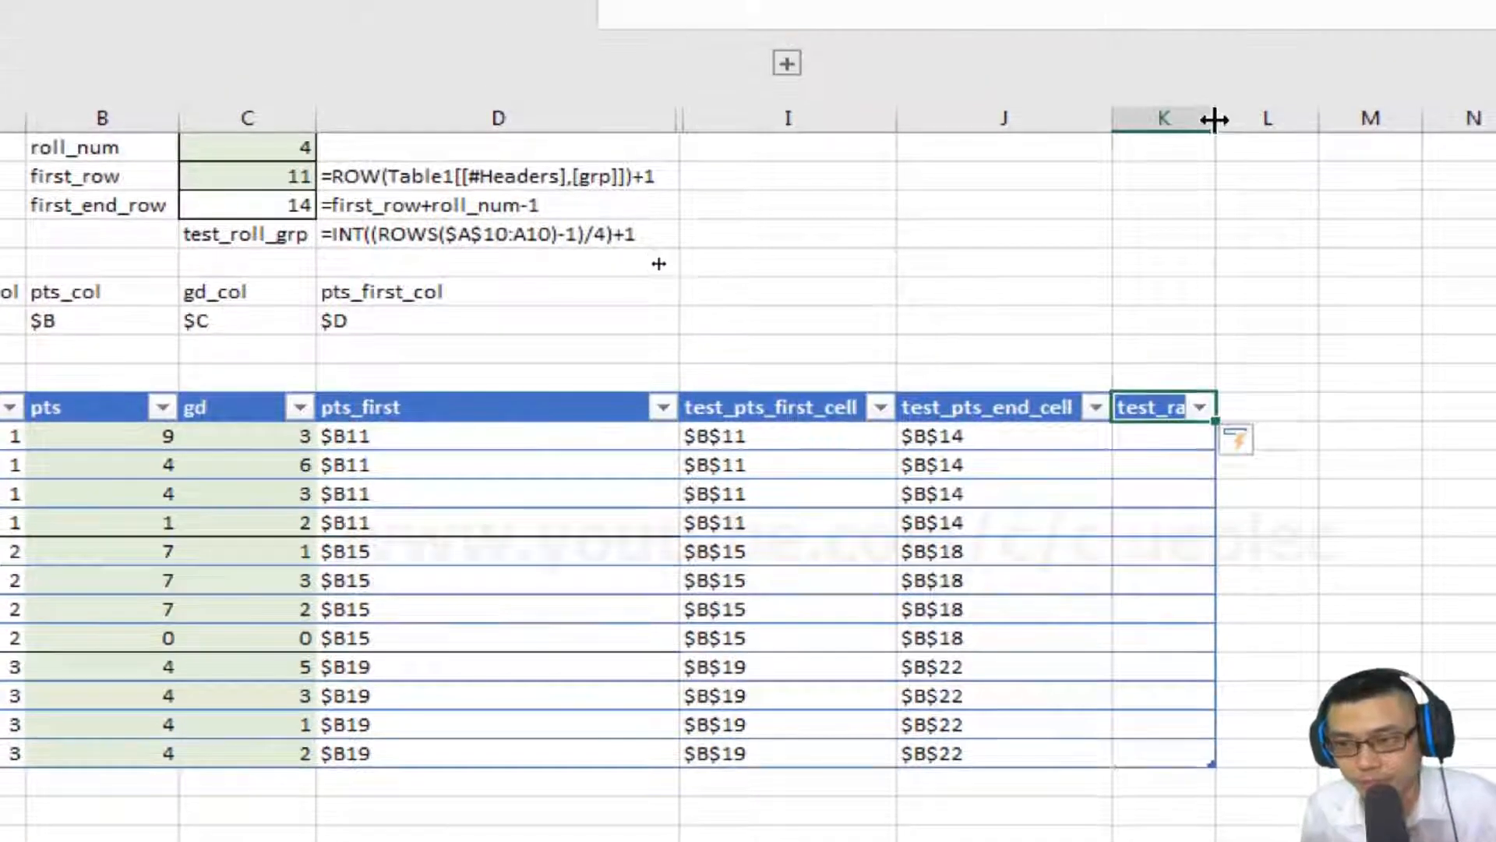
Start a RANK.EQ formula ranking the row's pts with a range beginning at INDIRECT of test_pts_first_cell.
{"action": "type", "text": "=rank"}
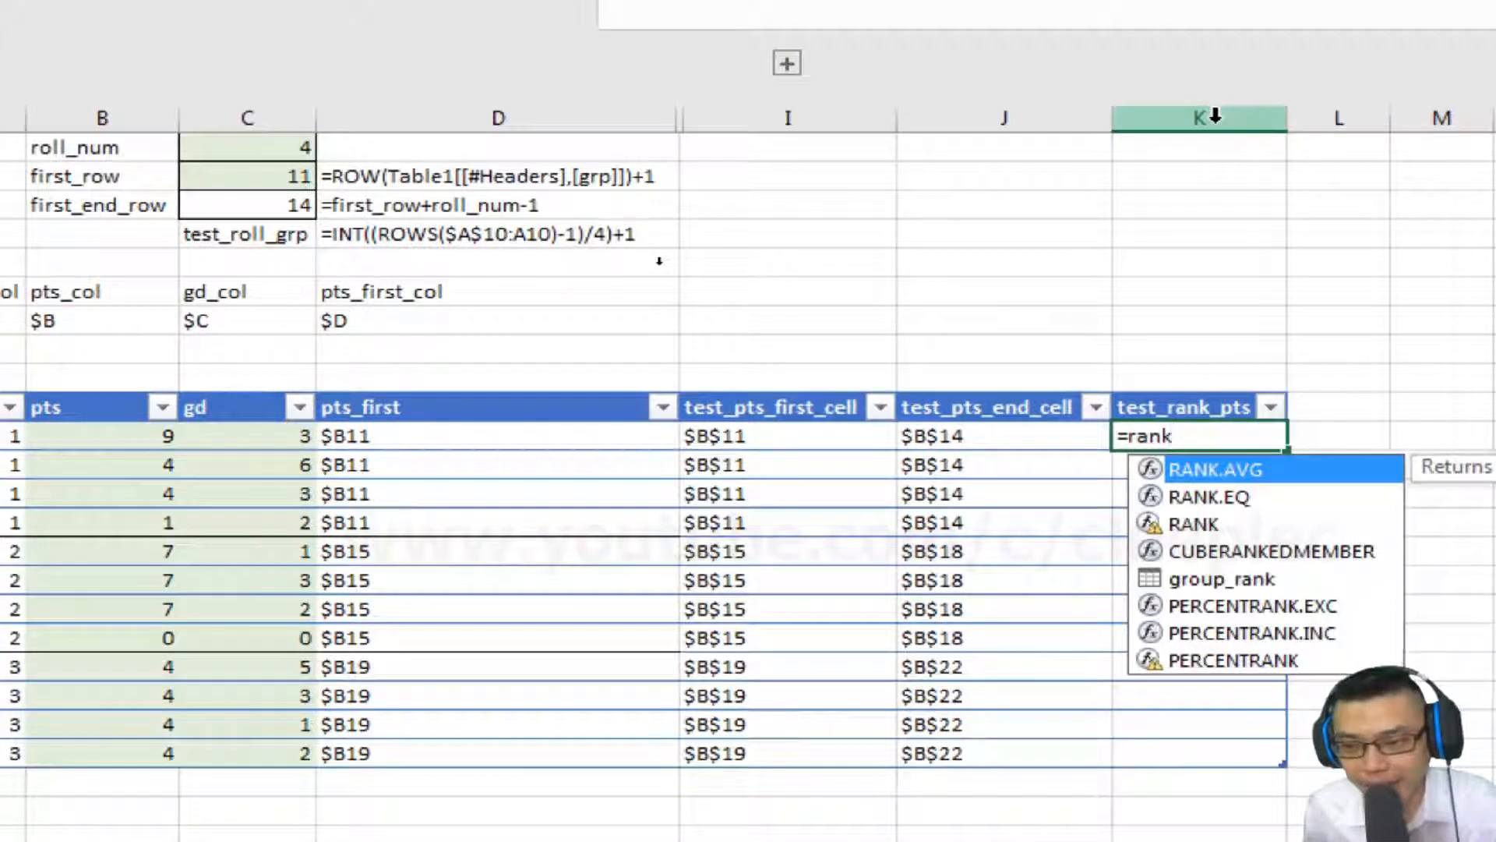
{"action": "double_click", "coordinate": [1220, 493]}
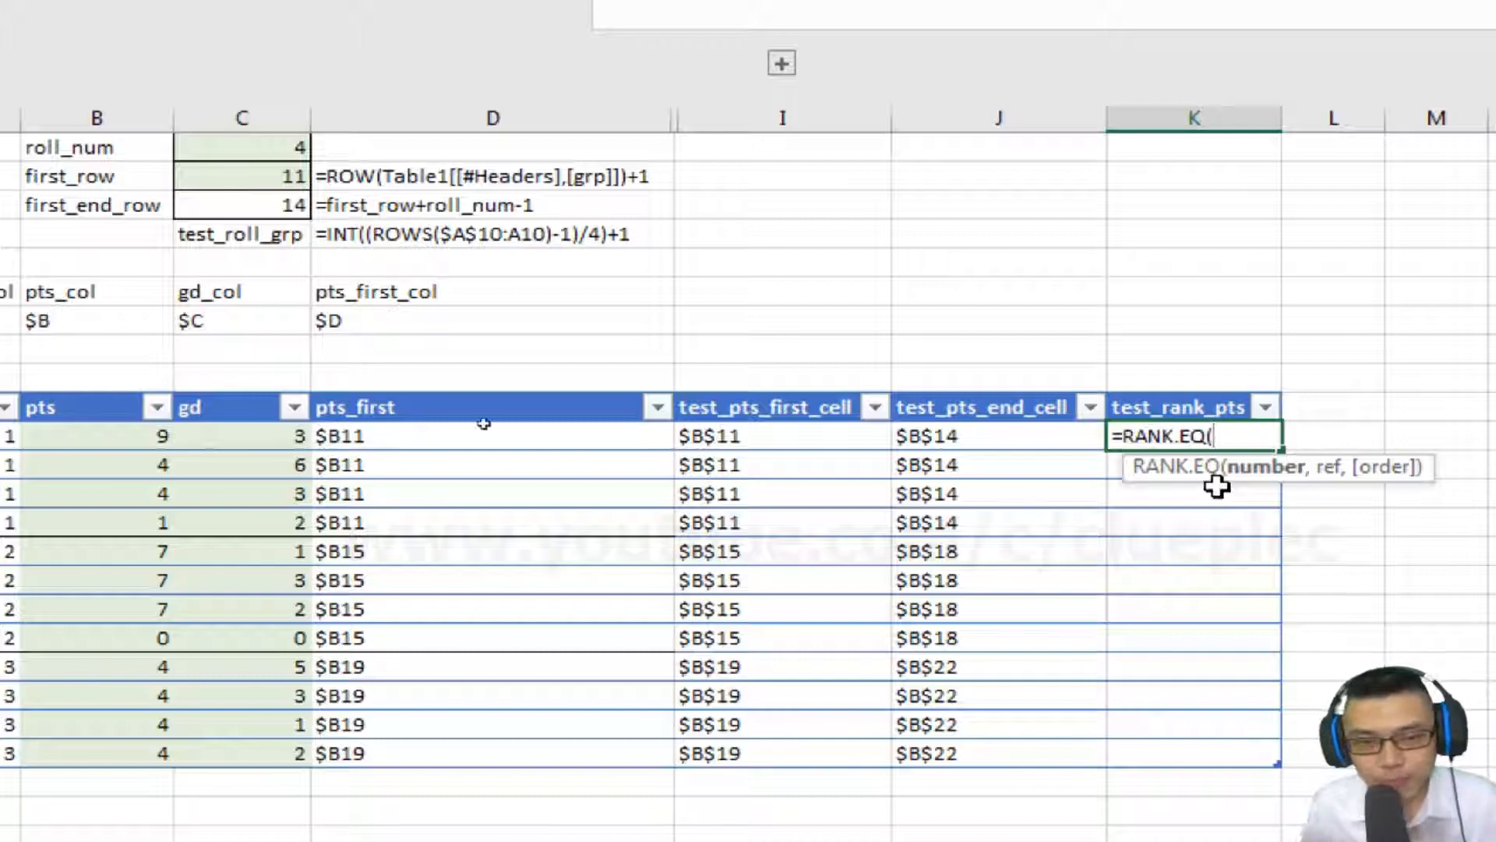
{"action": "left_click", "coordinate": [177, 429]}
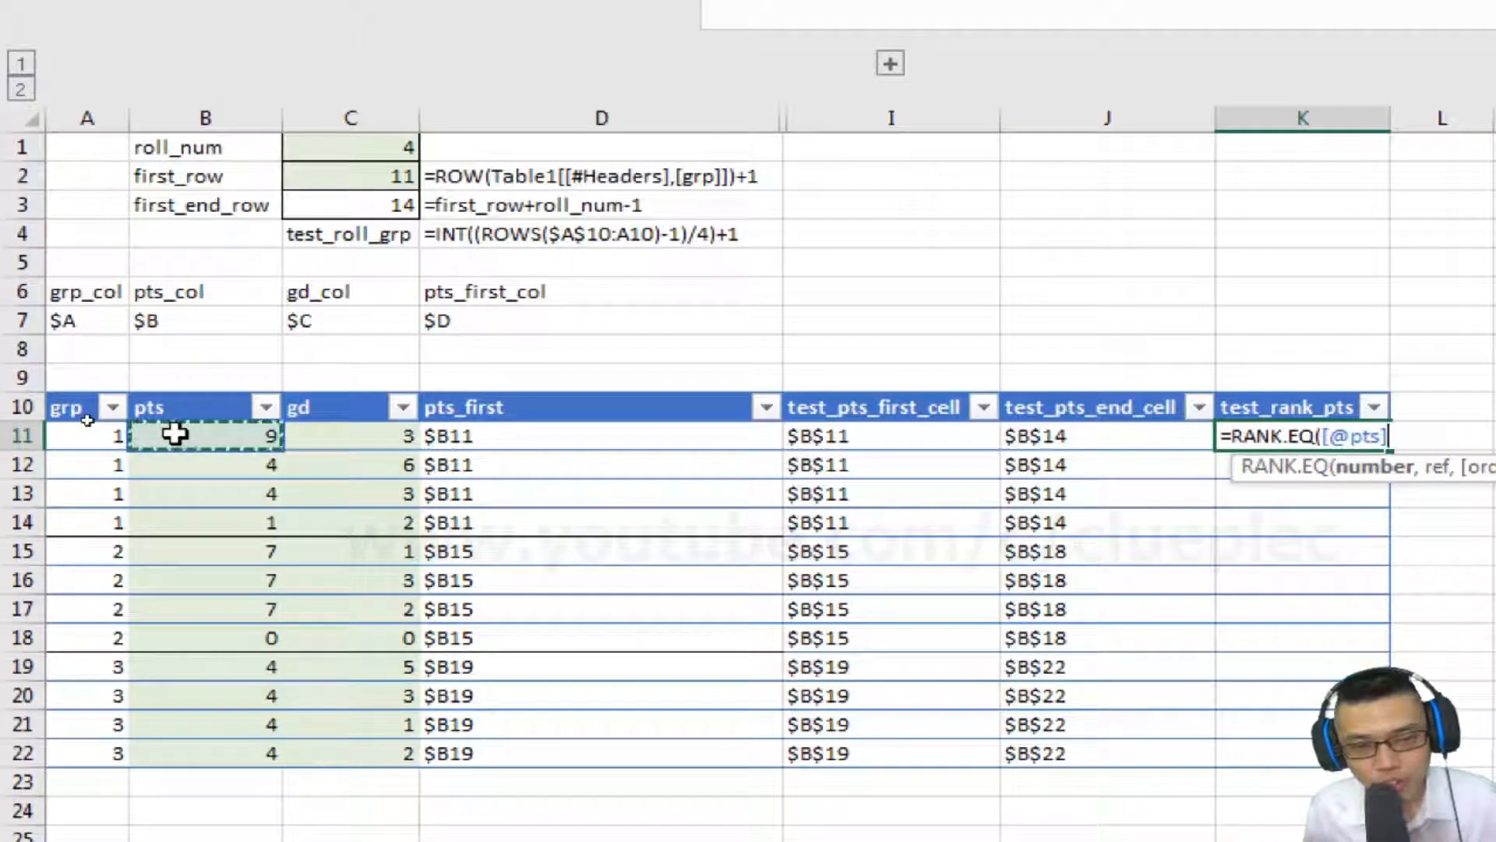
{"action": "type", "text": ","}
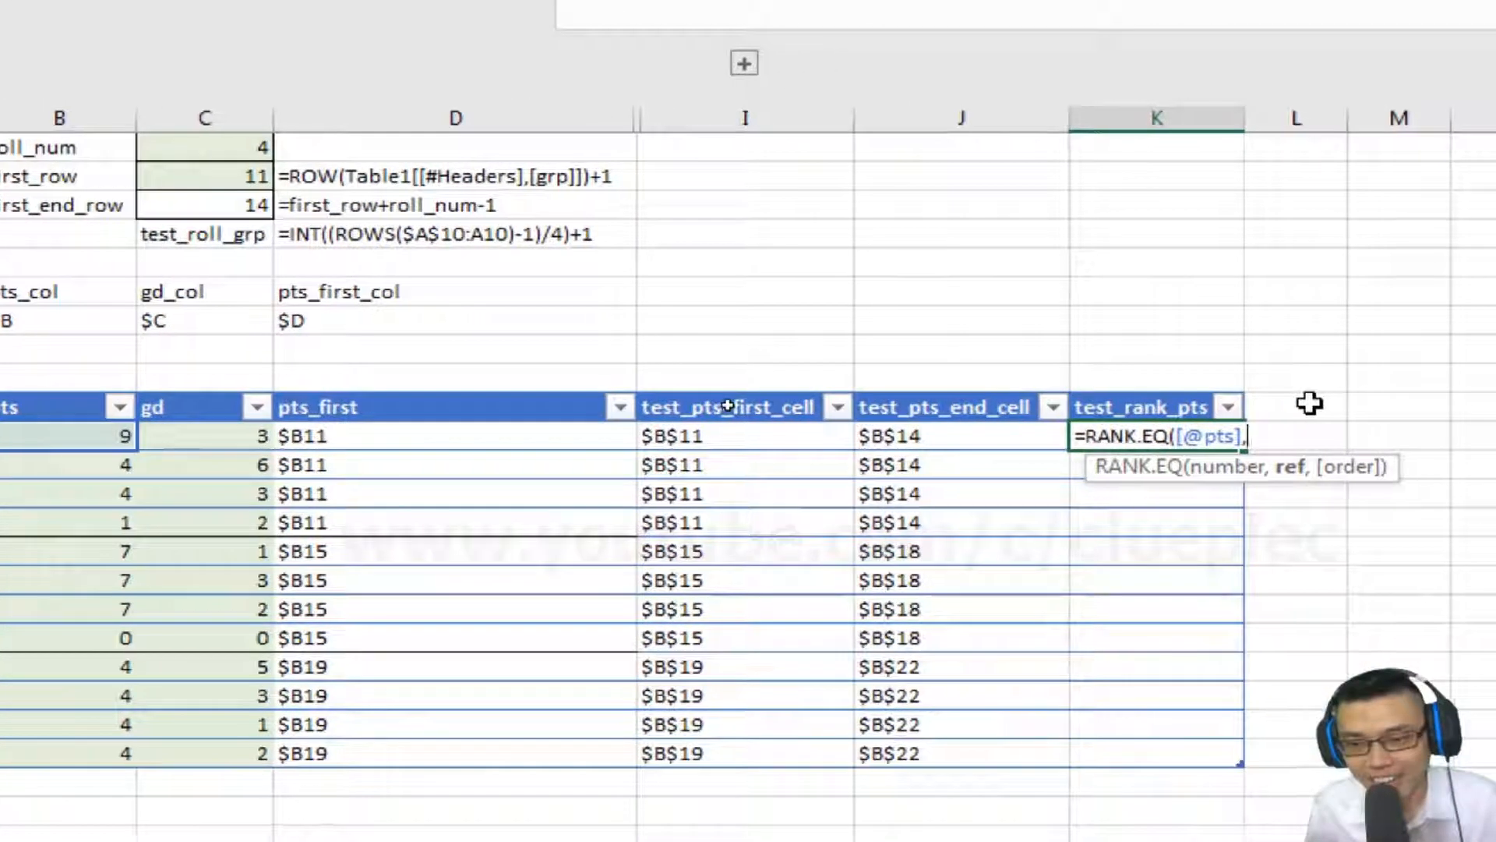
{"action": "type", "text": "range)"}
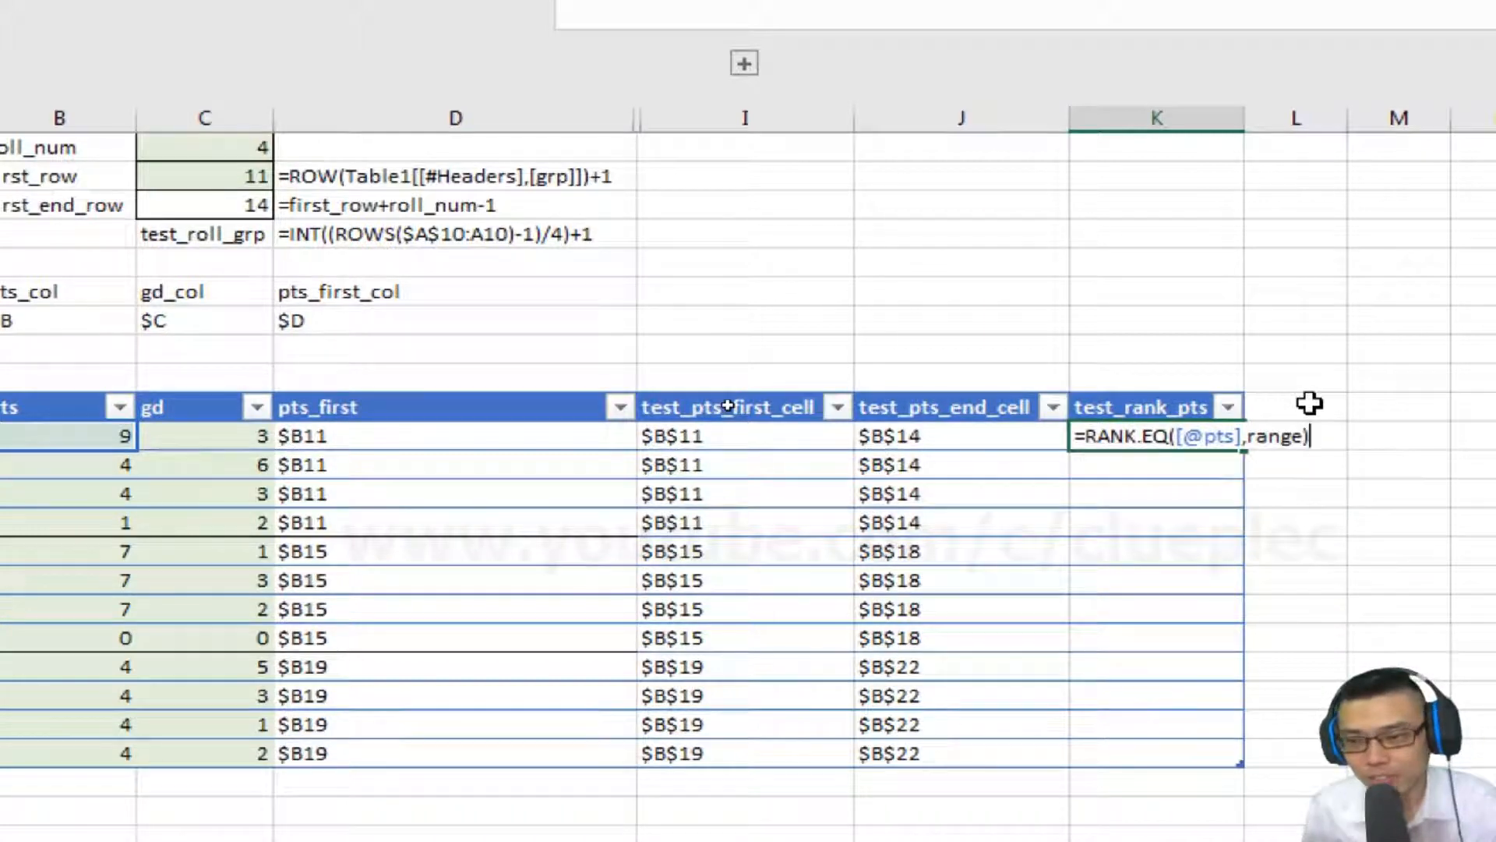
{"action": "key", "text": "BackSpace"}
{"action": "key", "text": "BackSpace"}
{"action": "key", "text": "BackSpace"}
{"action": "key", "text": "BackSpace"}
{"action": "key", "text": "BackSpace"}
{"action": "key", "text": "BackSpace"}
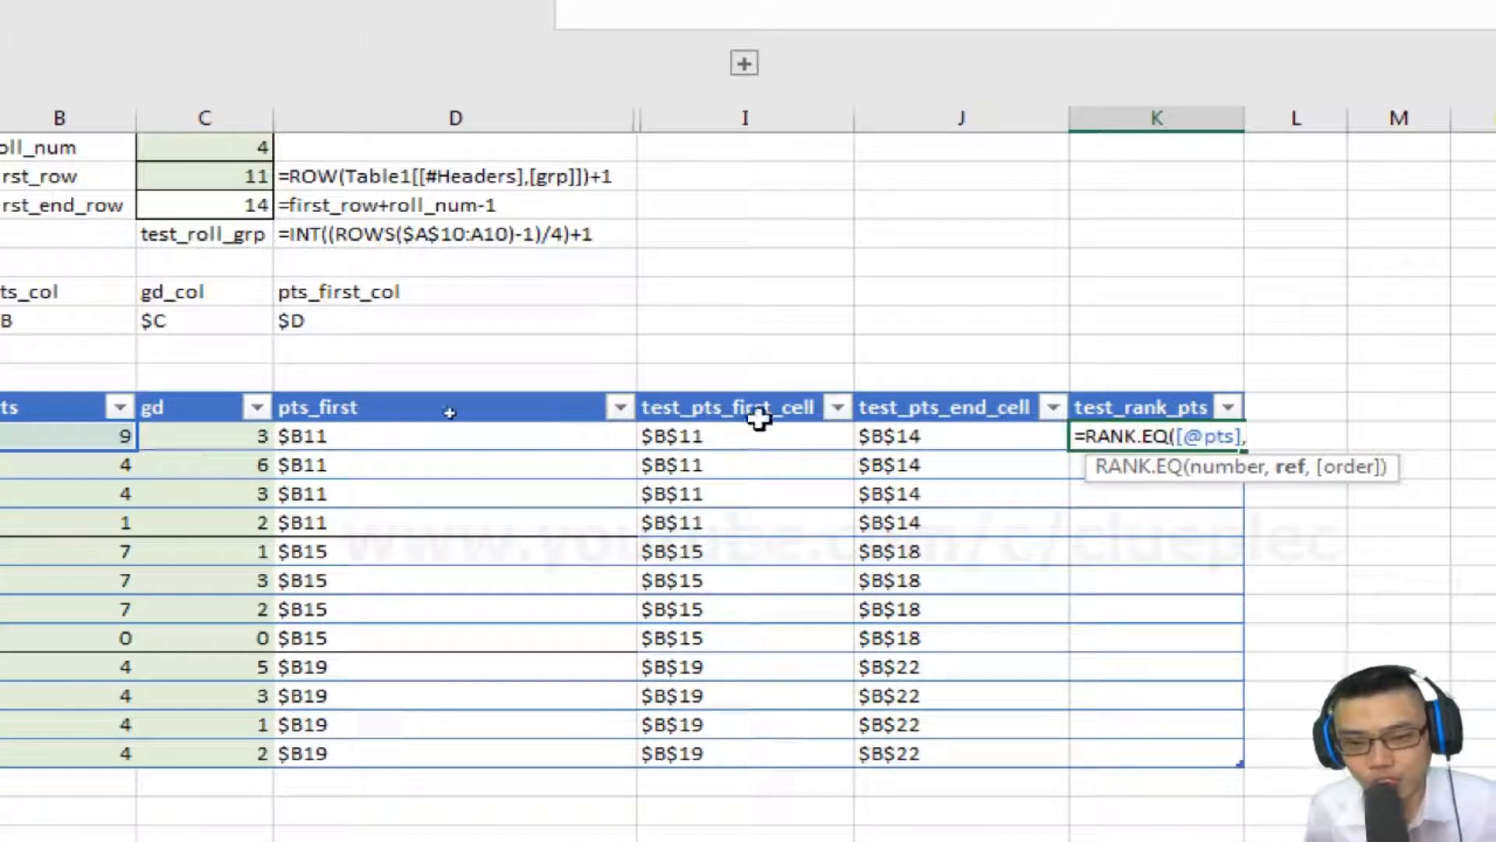
{"action": "type", "text": "indirect("}
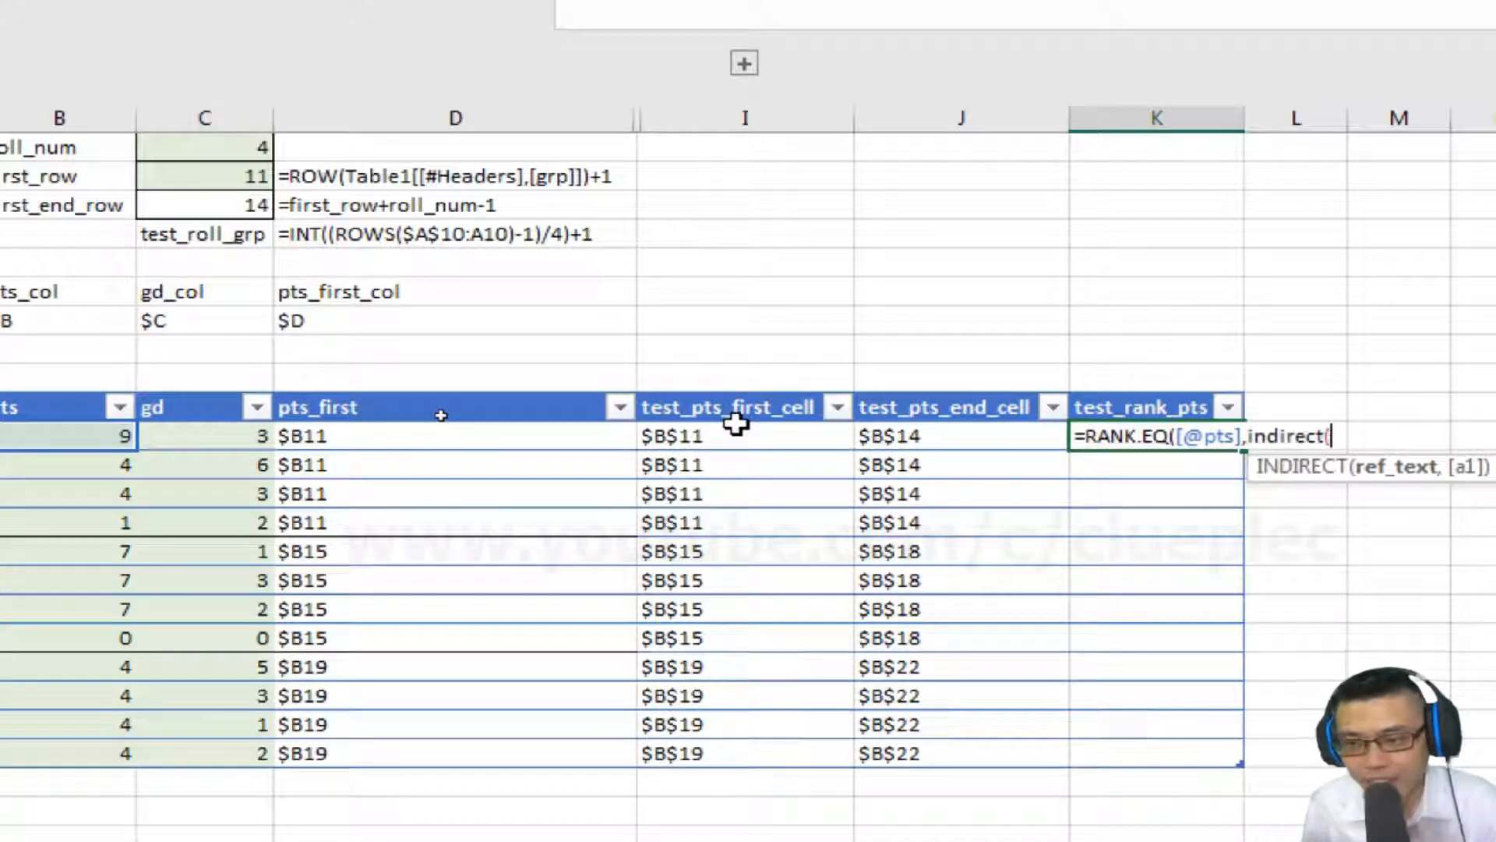
{"action": "left_click", "coordinate": [723, 436]}
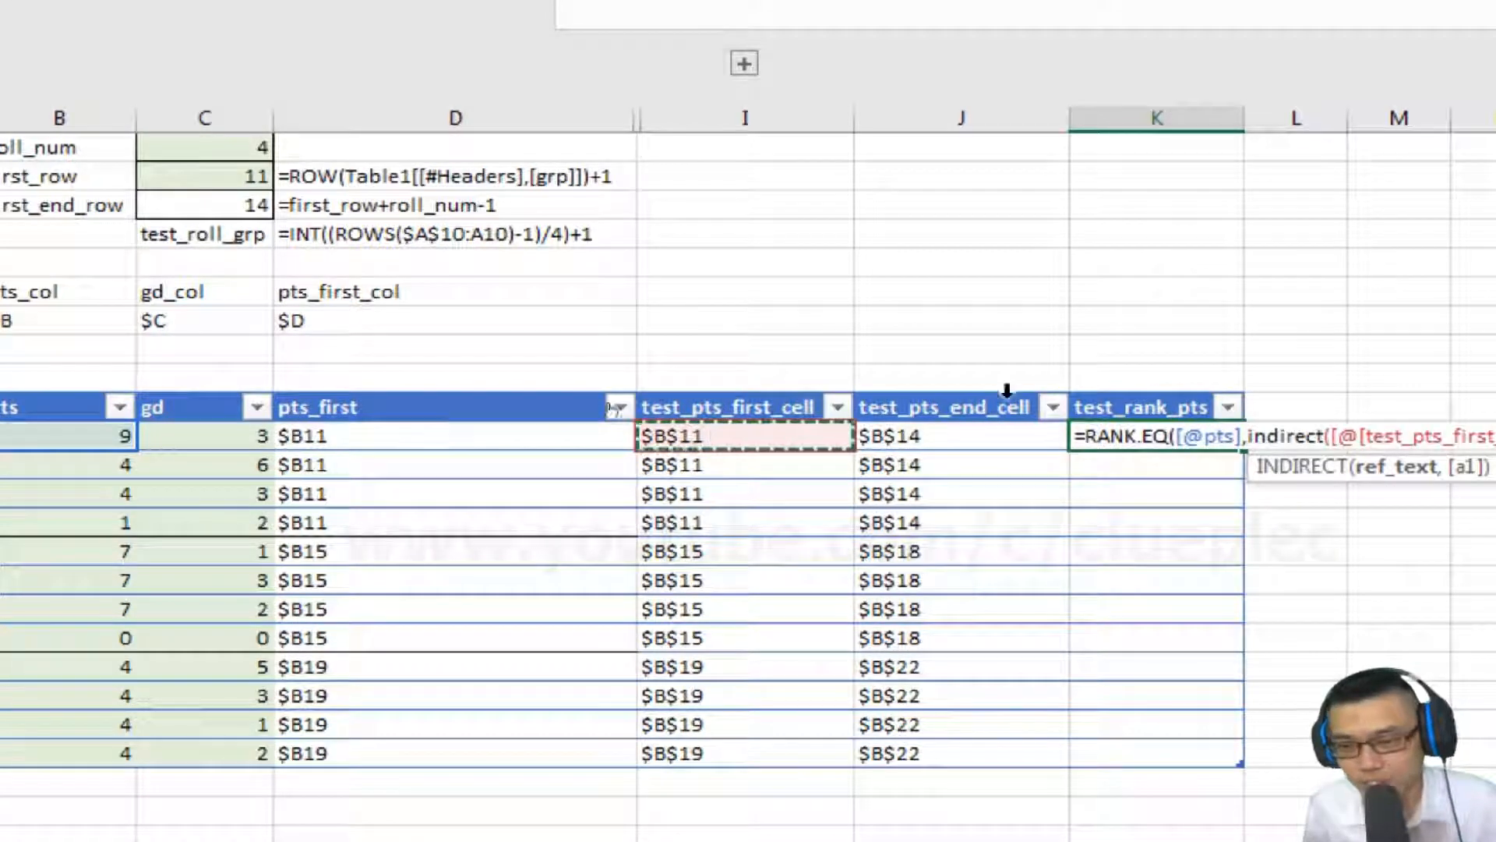
{"action": "type", "text": ")"}
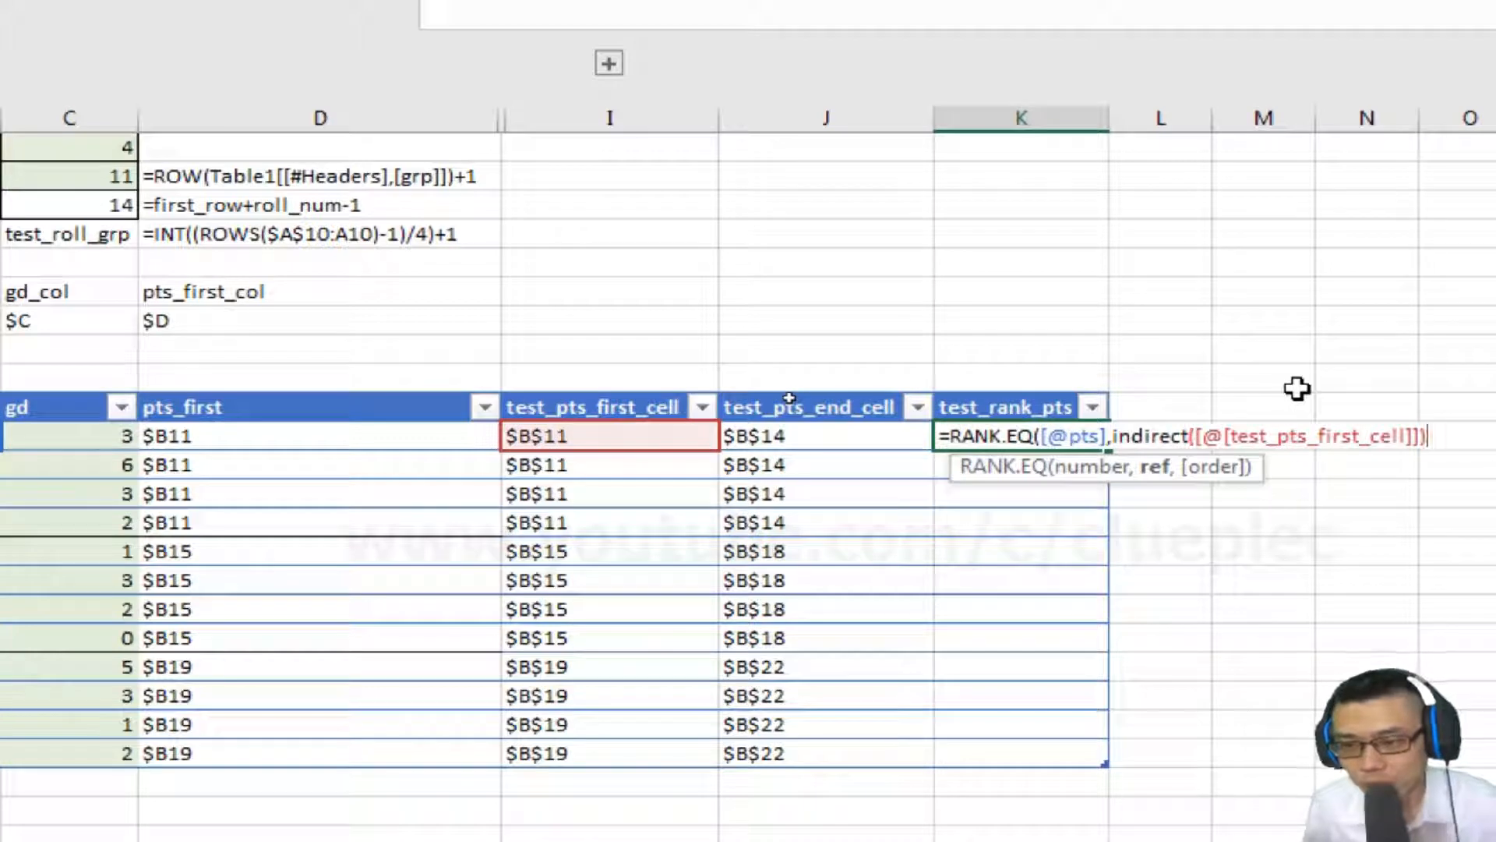
{"action": "type", "text": ":"}
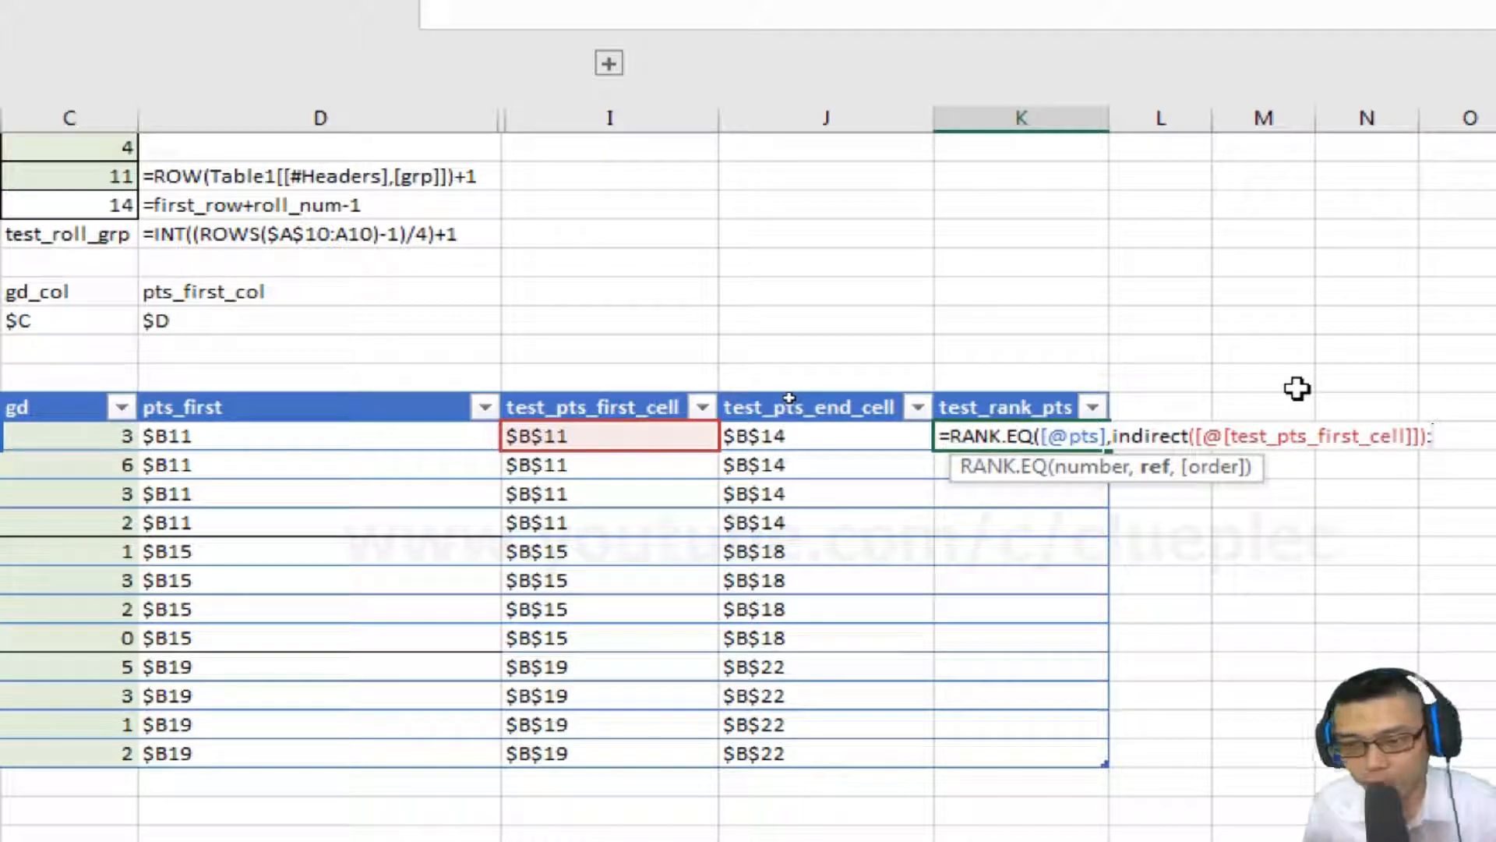
{"action": "type", "text": "indirect9"}
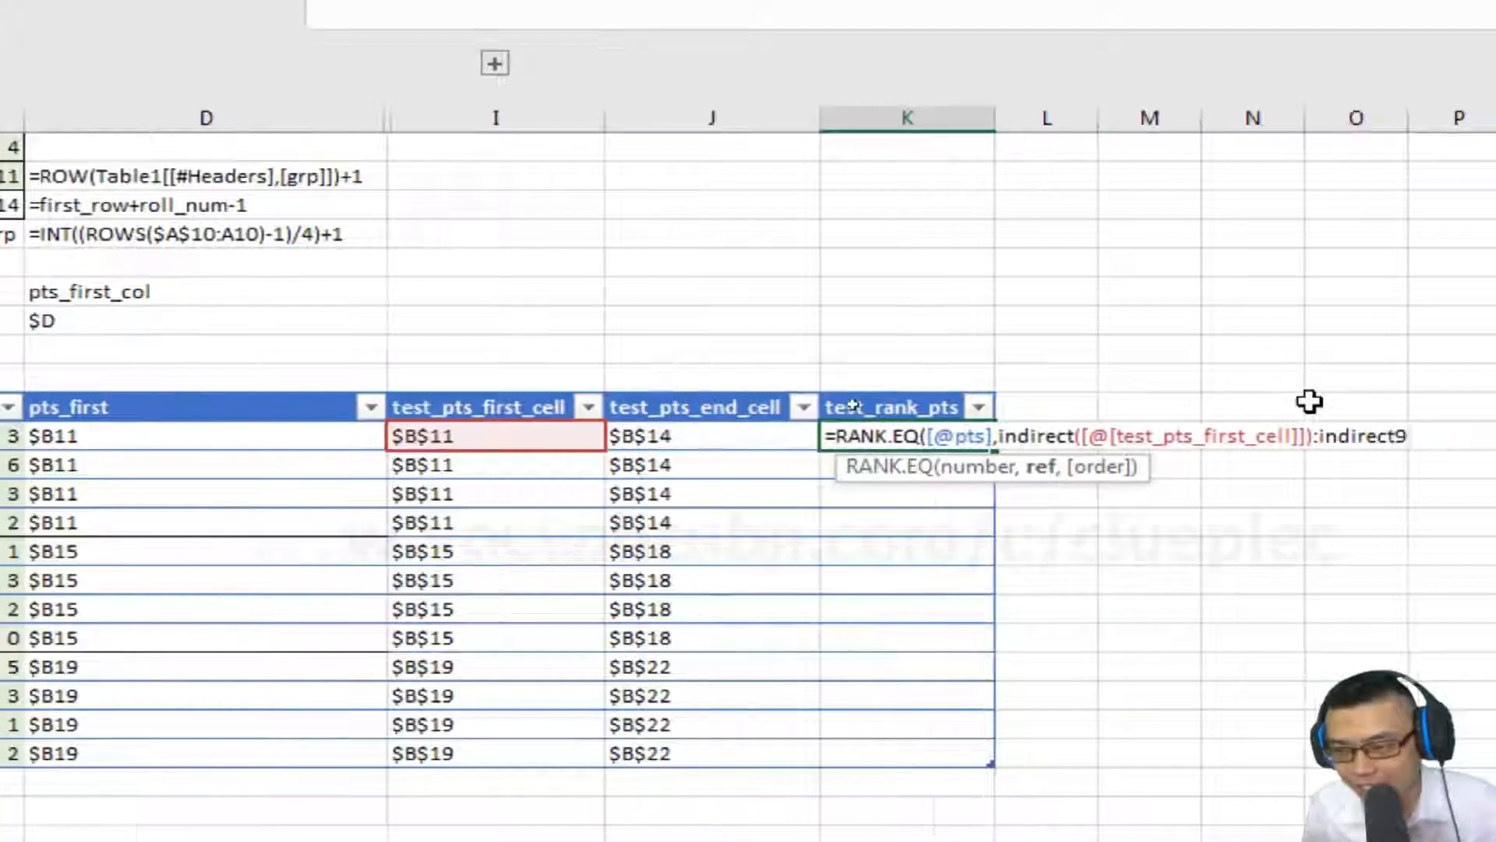
Extend the rank range to INDIRECT of test_pts_end_cell, close the formula and commit it.
{"action": "key", "text": "BackSpace"}
{"action": "type", "text": "("}
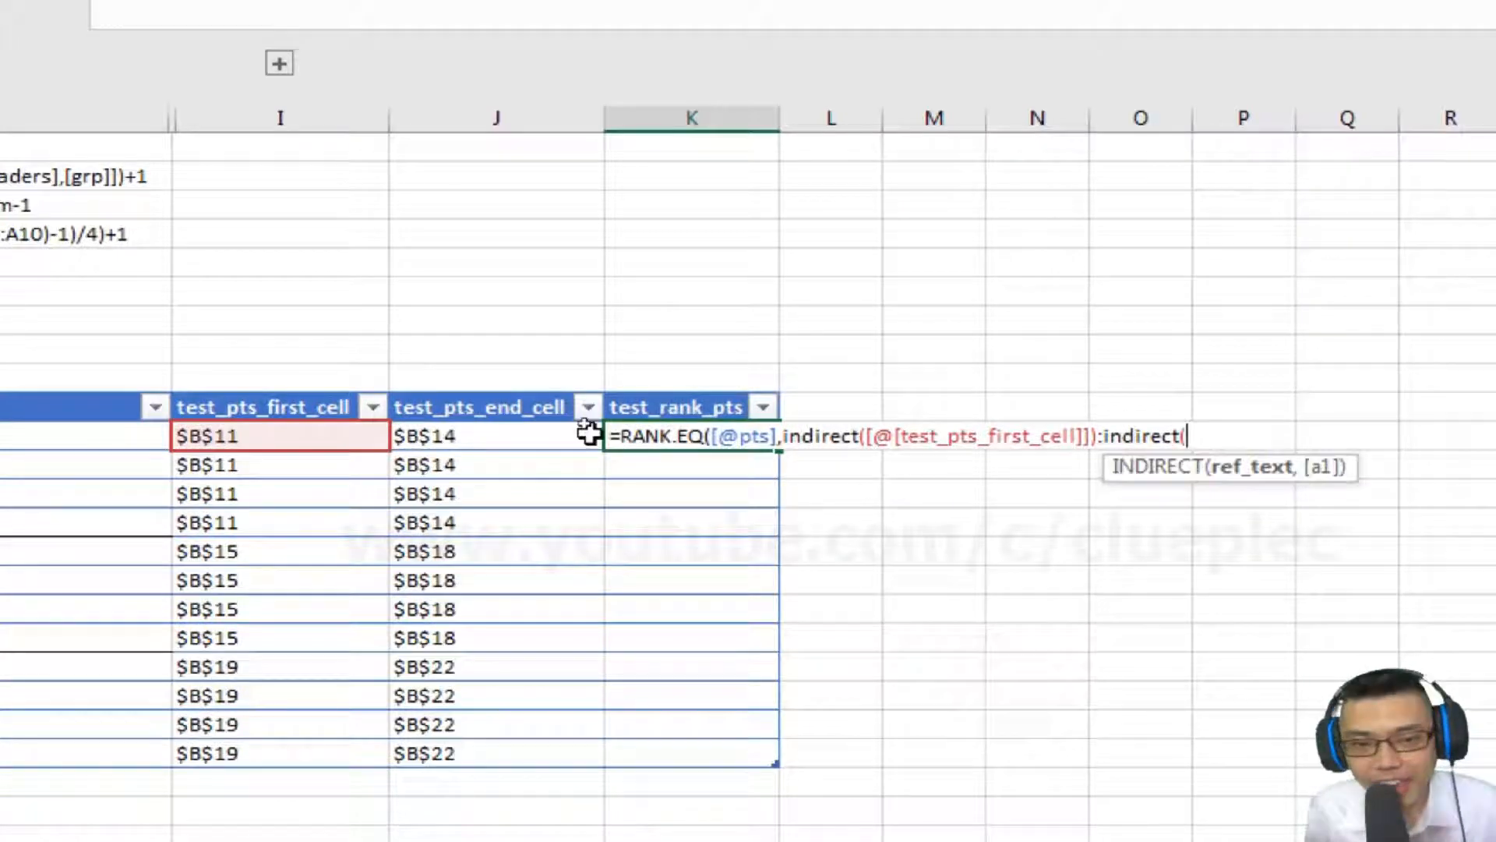
{"action": "left_click", "coordinate": [528, 444]}
{"action": "type", "text": ")"}
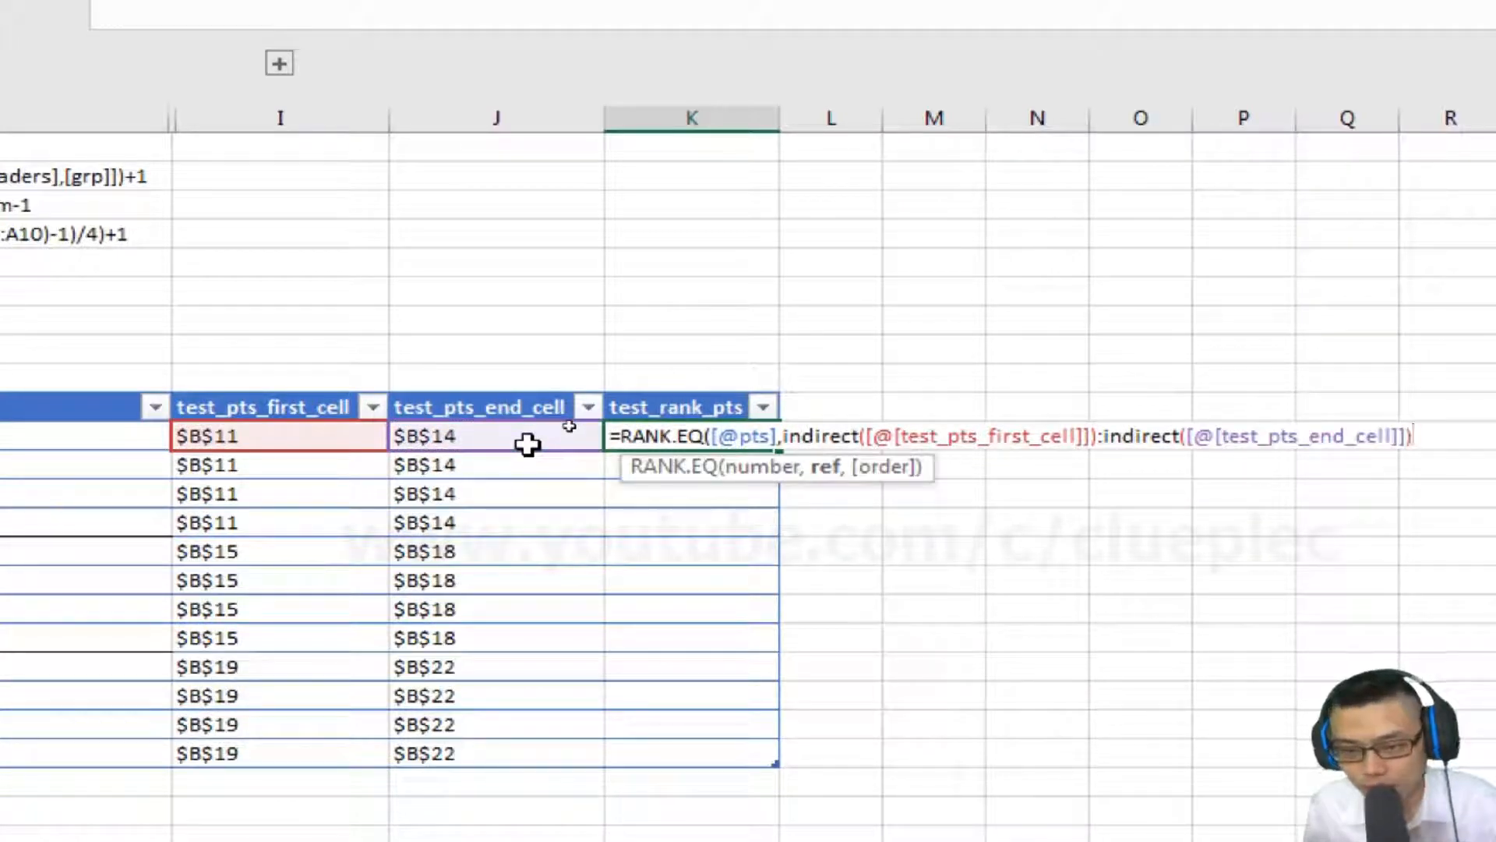
{"action": "type", "text": ")"}
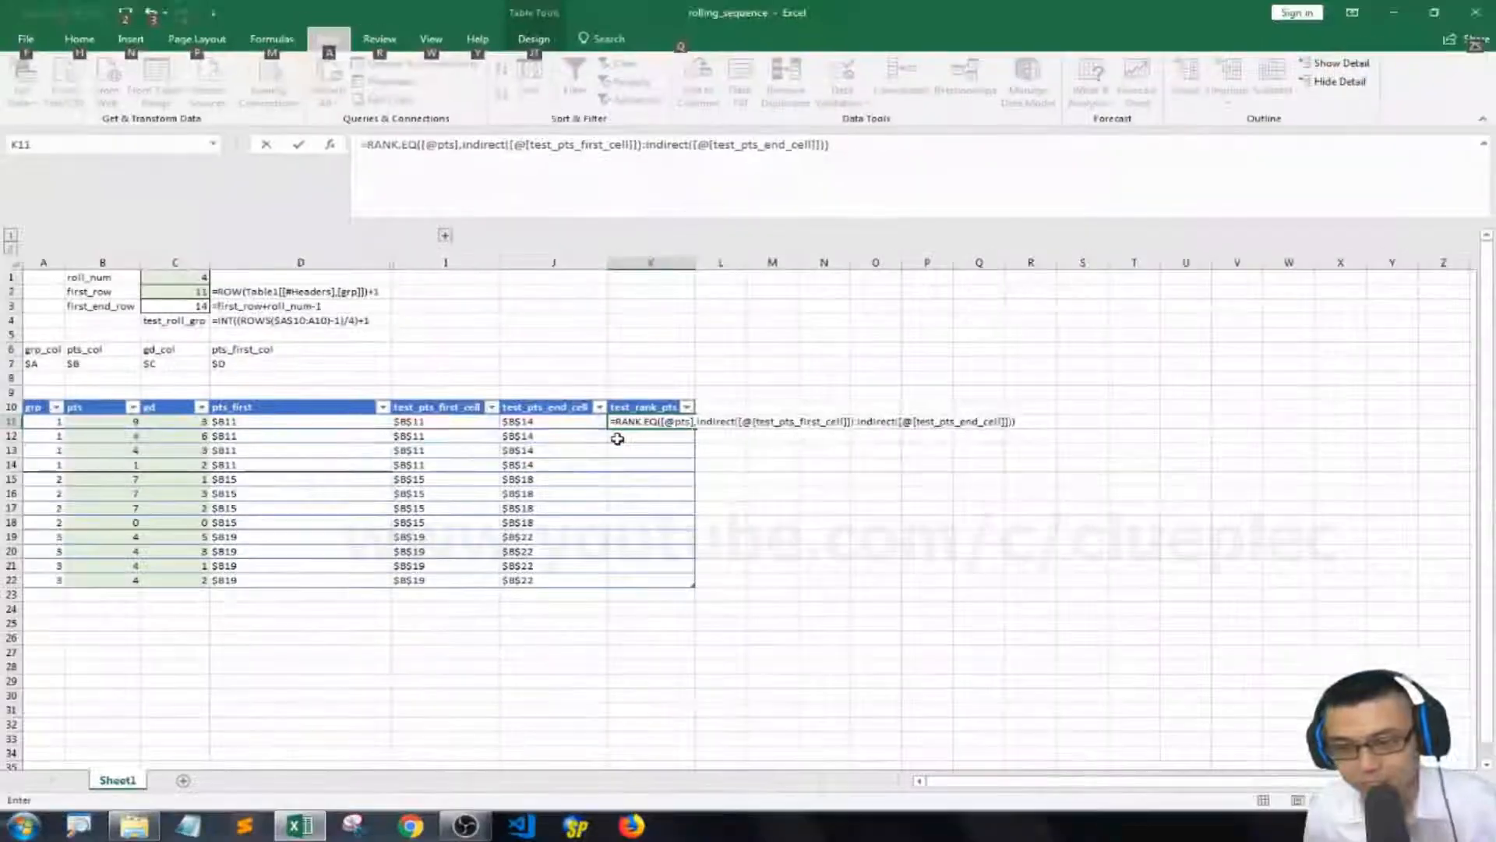
{"action": "key", "text": "Return"}
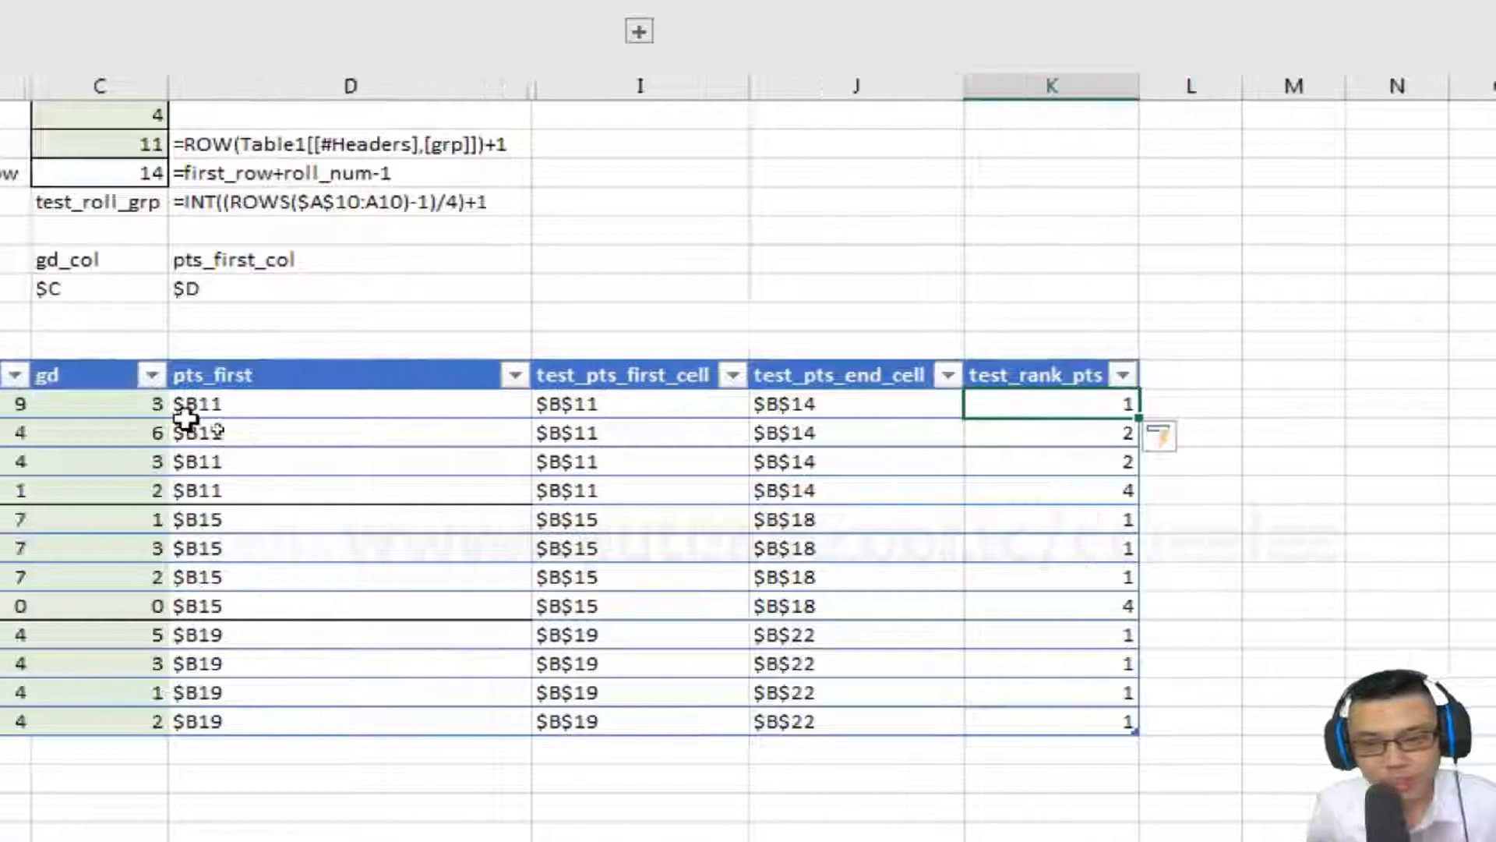
Compare the first group's pts values against their test_rank_pts results.
{"action": "left_click", "coordinate": [113, 423]}
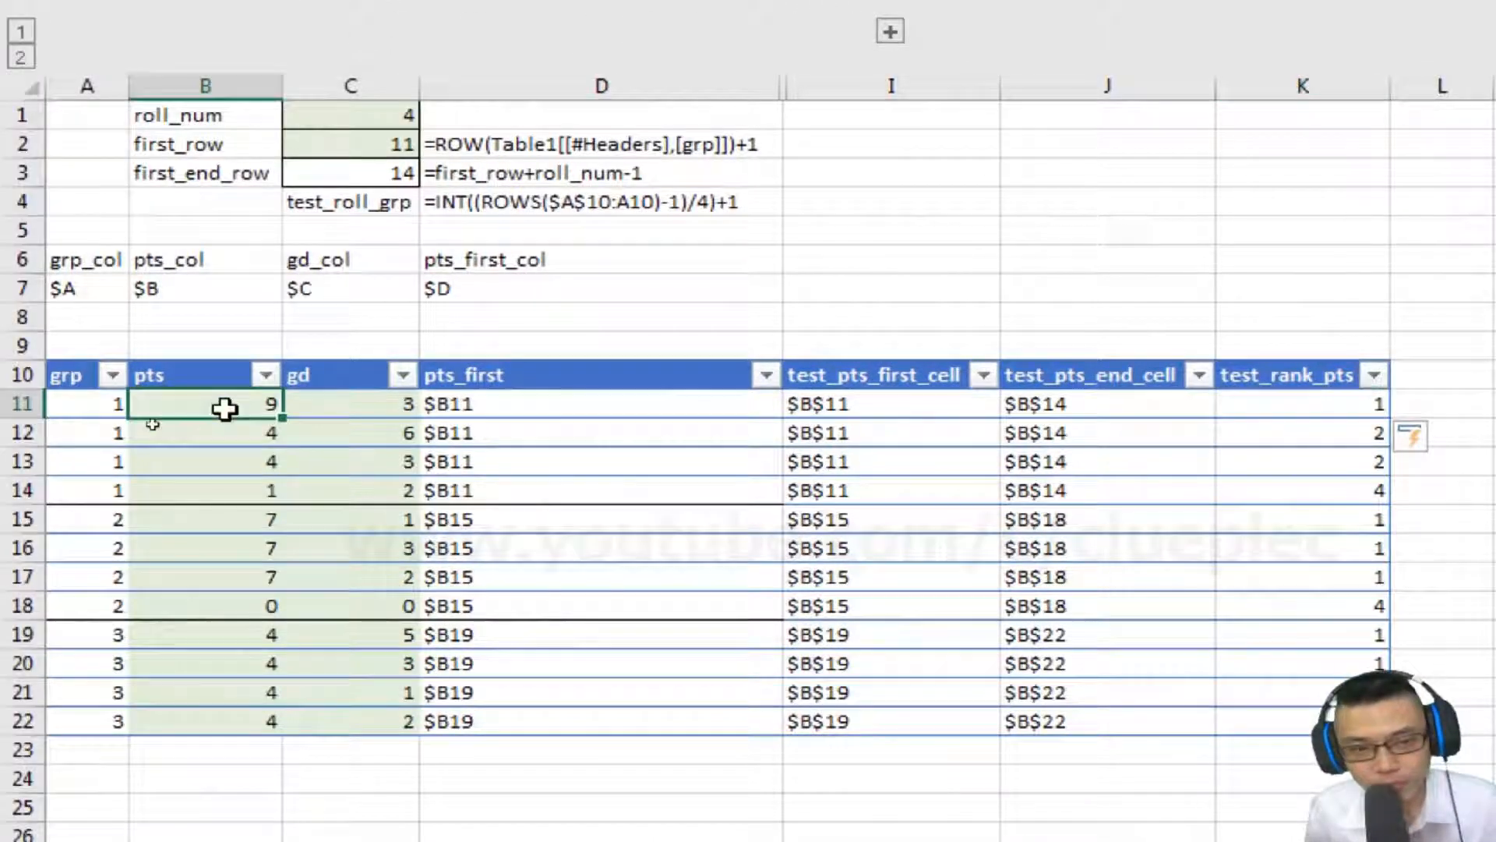
{"action": "left_click", "coordinate": [1292, 407]}
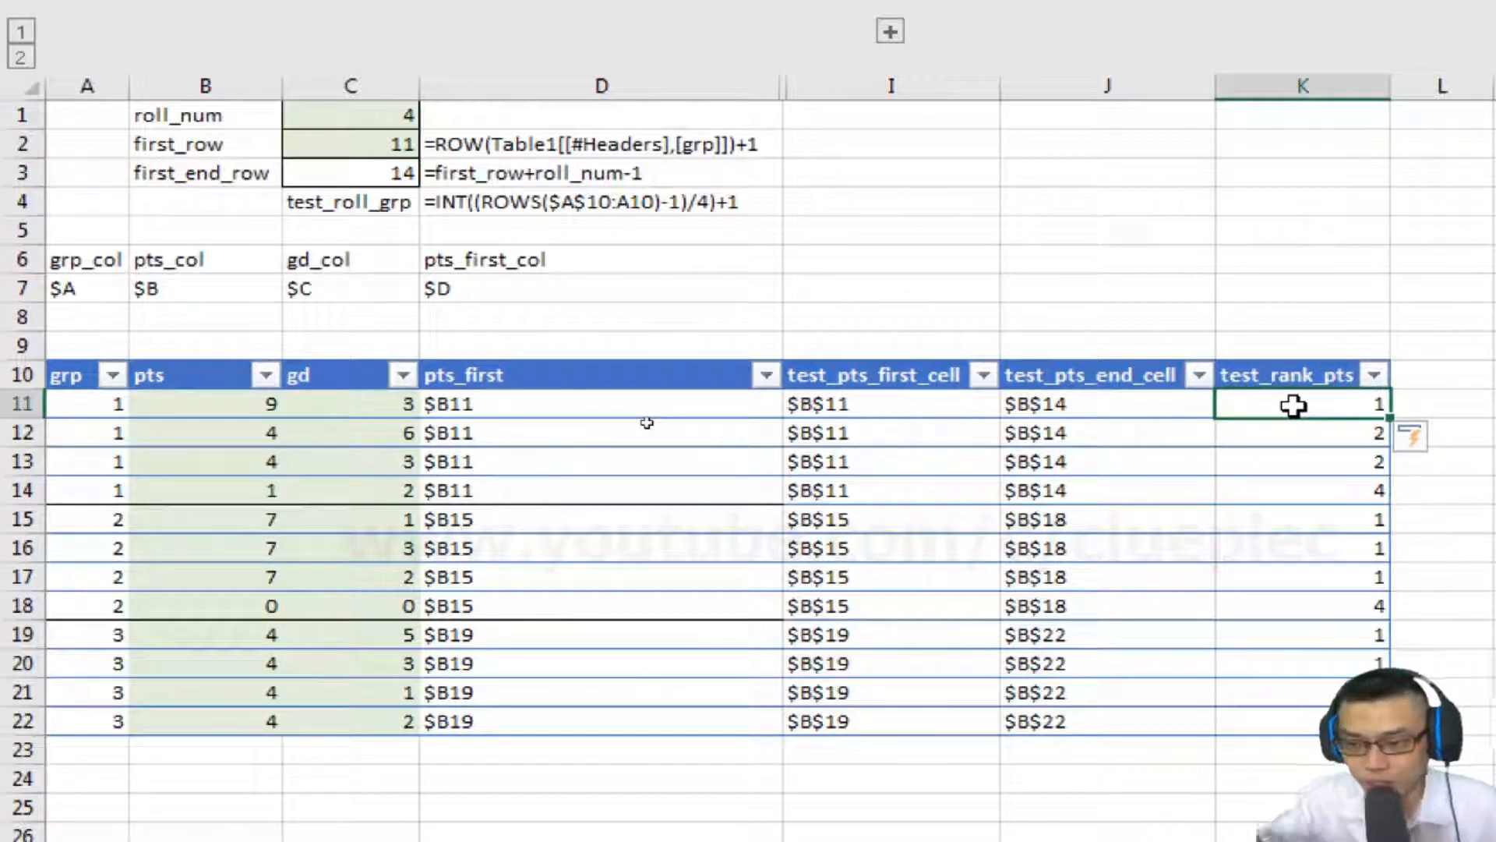
{"action": "key", "text": "Down"}
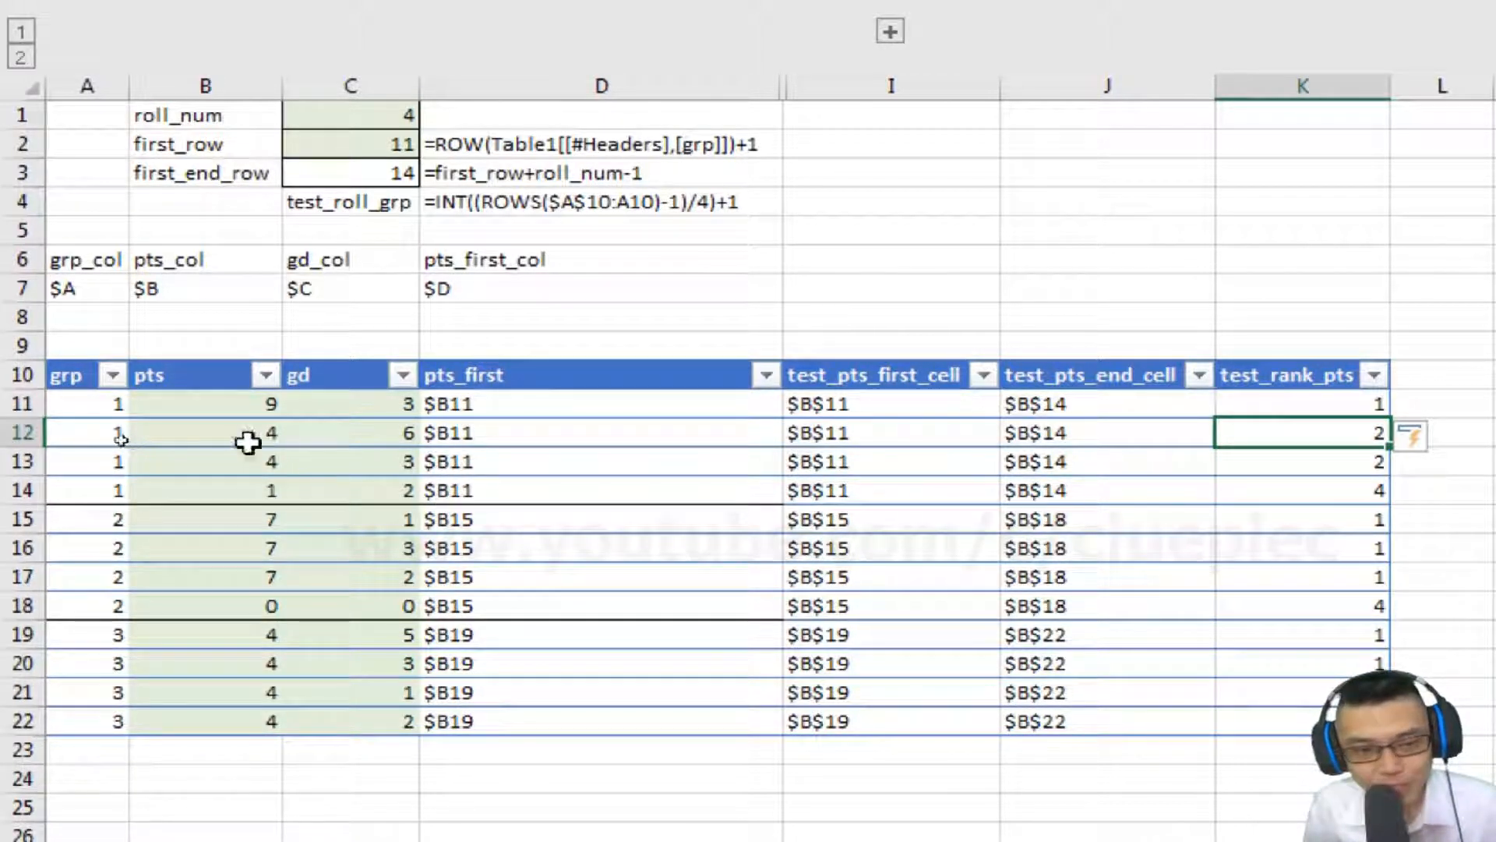
Examine the tied pts values in rows 12 and 13 and the row 14 value against their test_rank_pts results.
{"action": "left_click_drag", "start_coordinate": [248, 442], "coordinate": [244, 455]}
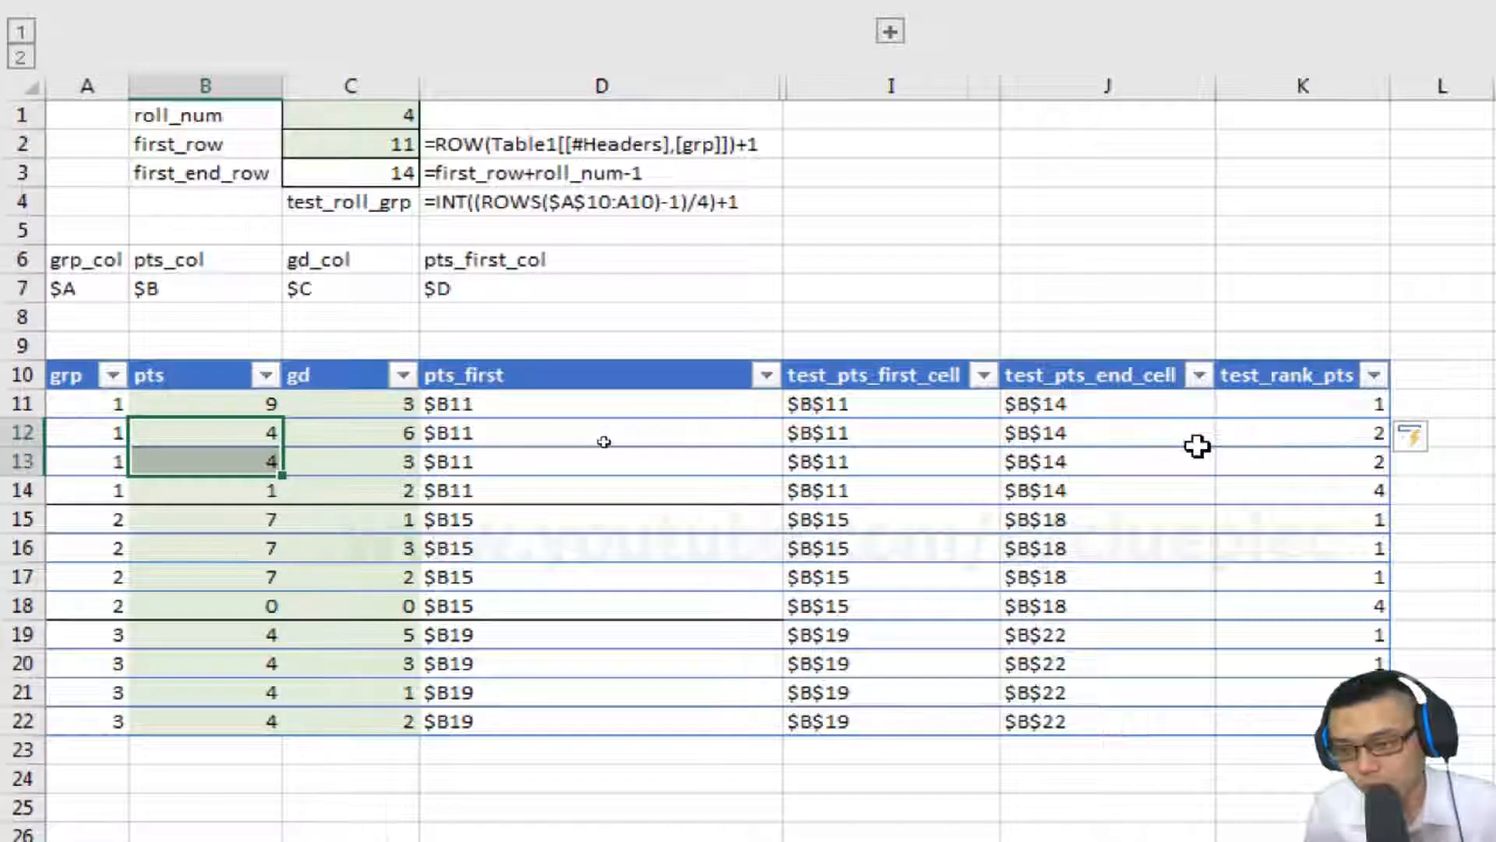
{"action": "left_click_drag", "start_coordinate": [1309, 439], "coordinate": [1309, 460]}
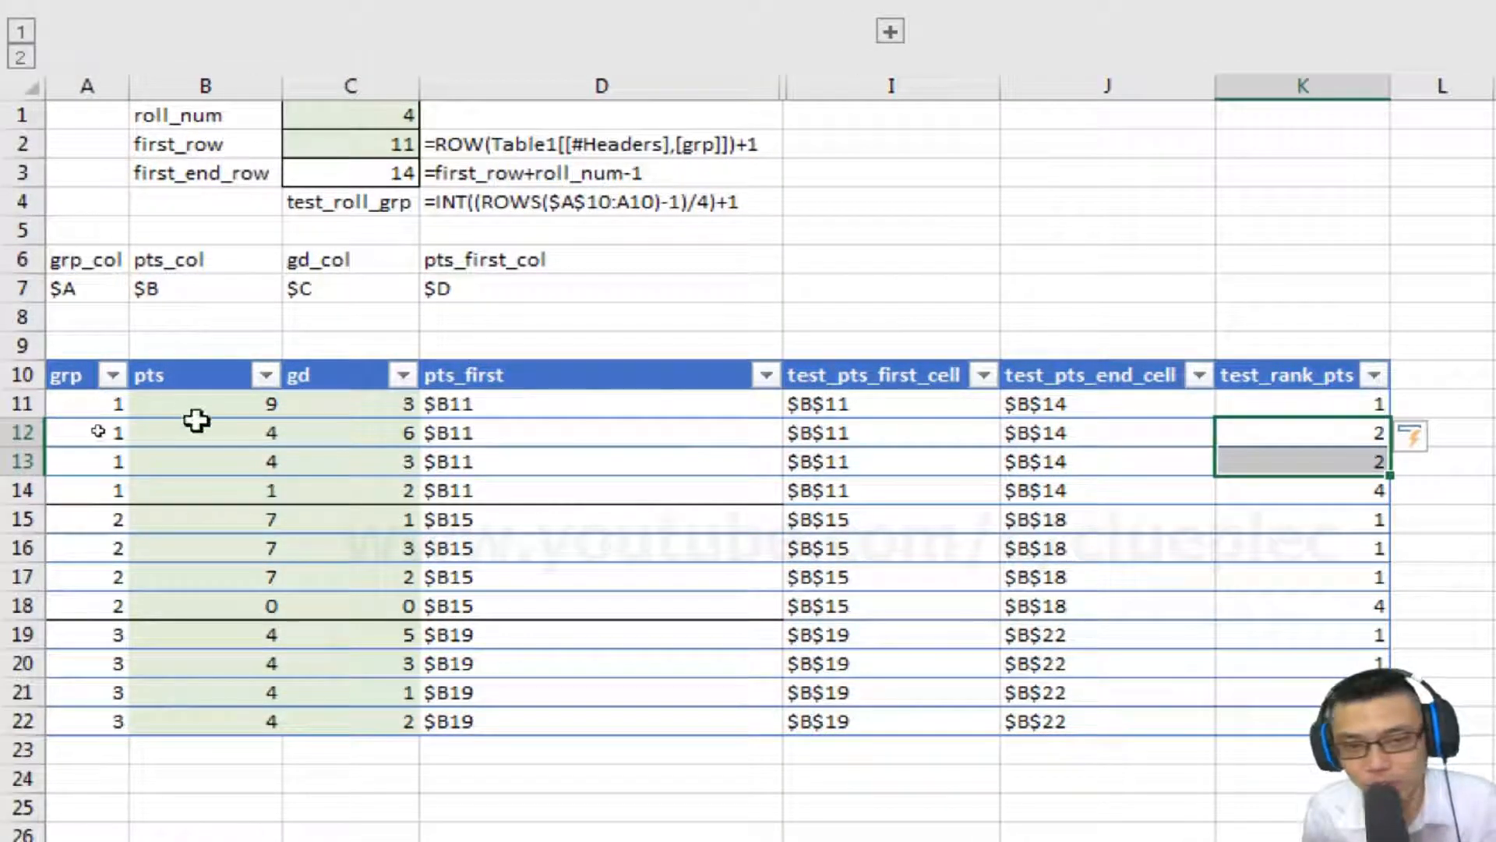
{"action": "left_click", "coordinate": [192, 499]}
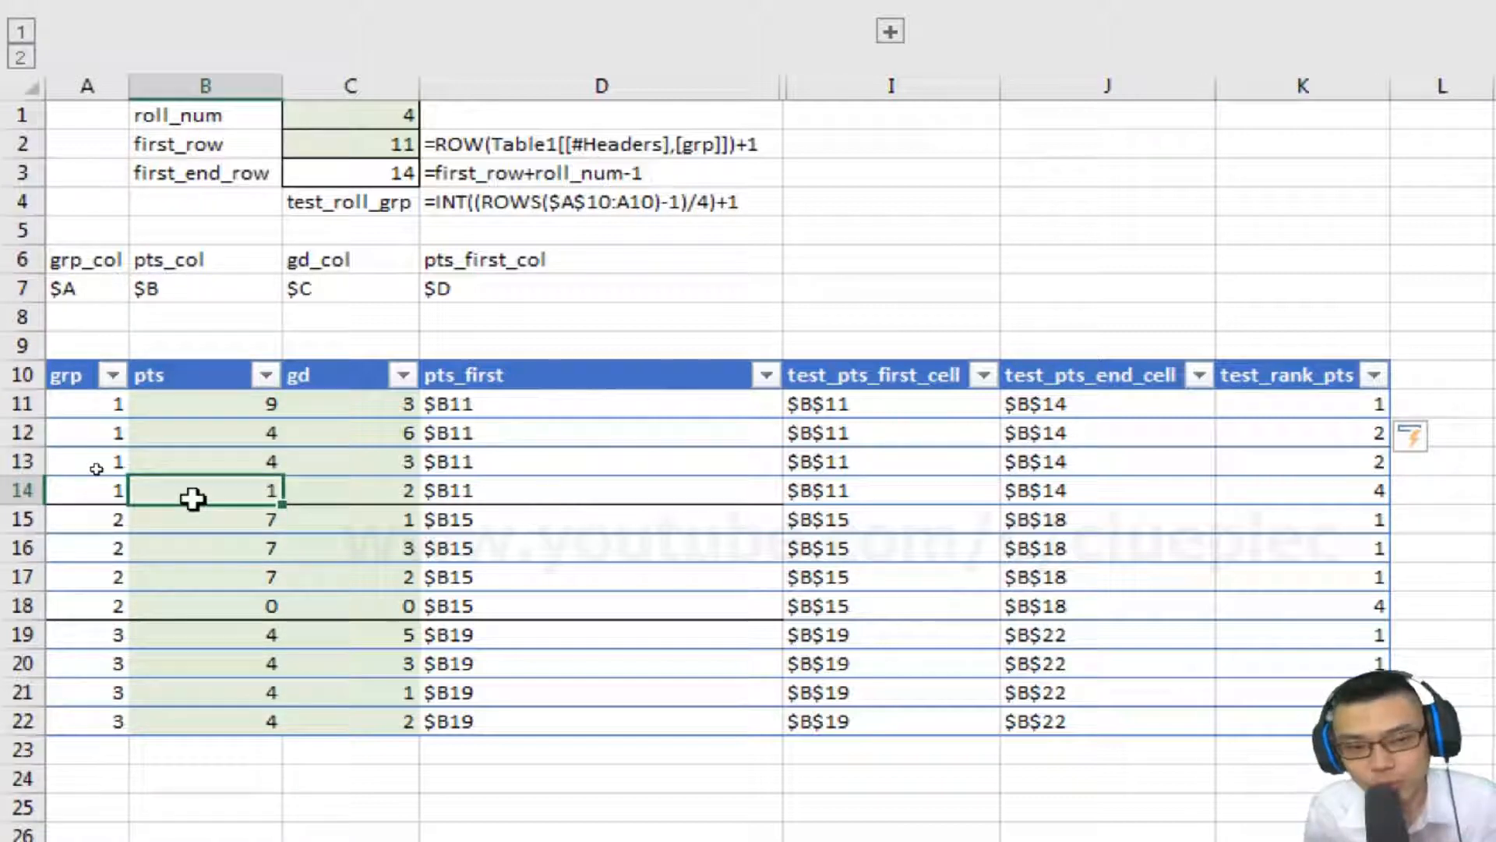
{"action": "scroll", "coordinate": [1309, 434], "scroll_direction": "right", "scroll_amount": 5}
{"action": "left_click", "coordinate": [952, 498]}
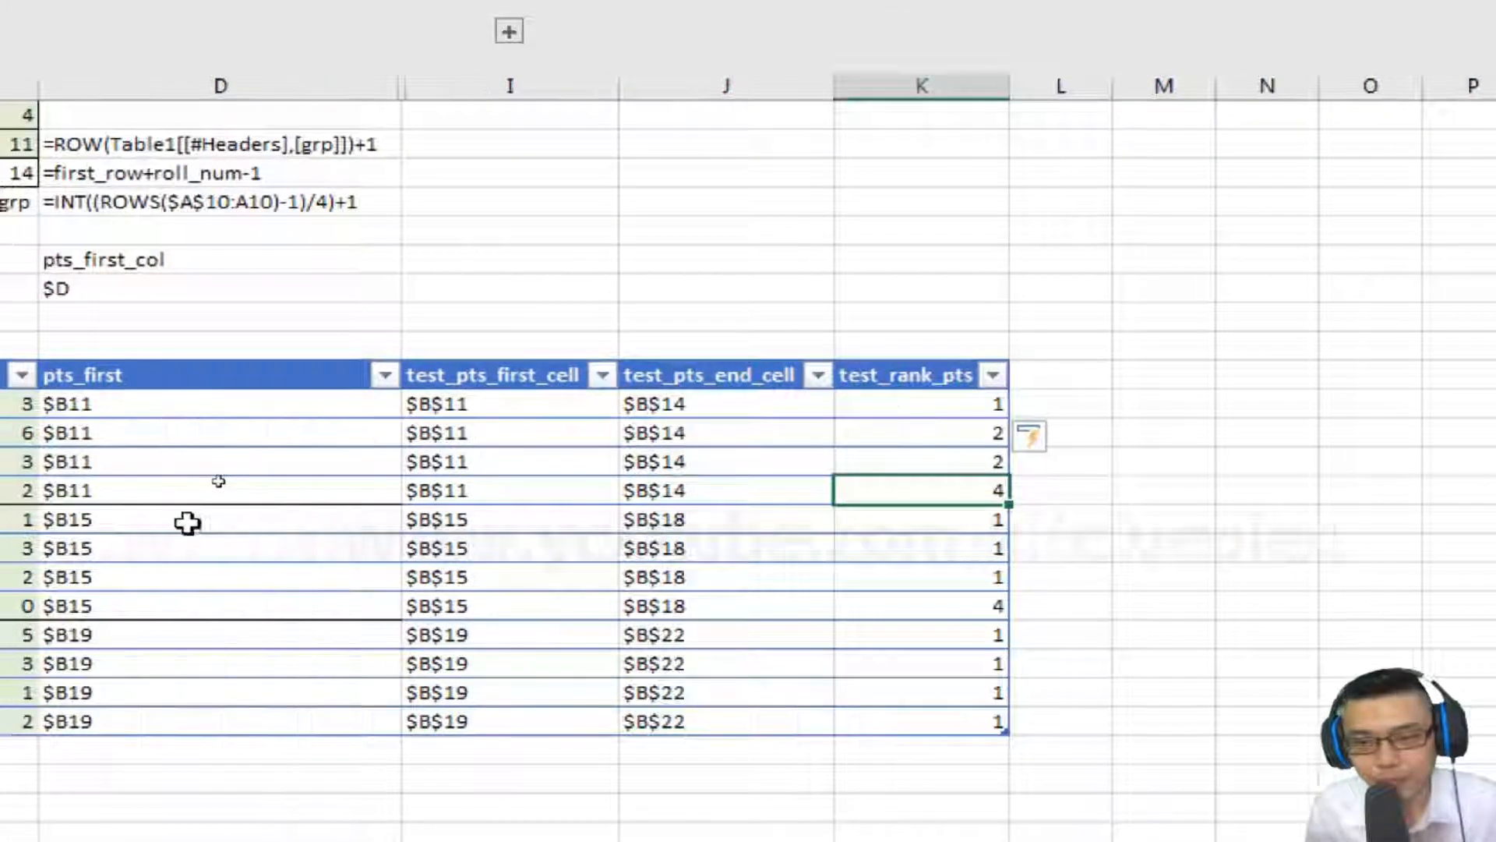
{"action": "scroll", "coordinate": [187, 522], "scroll_direction": "left", "scroll_amount": 5}
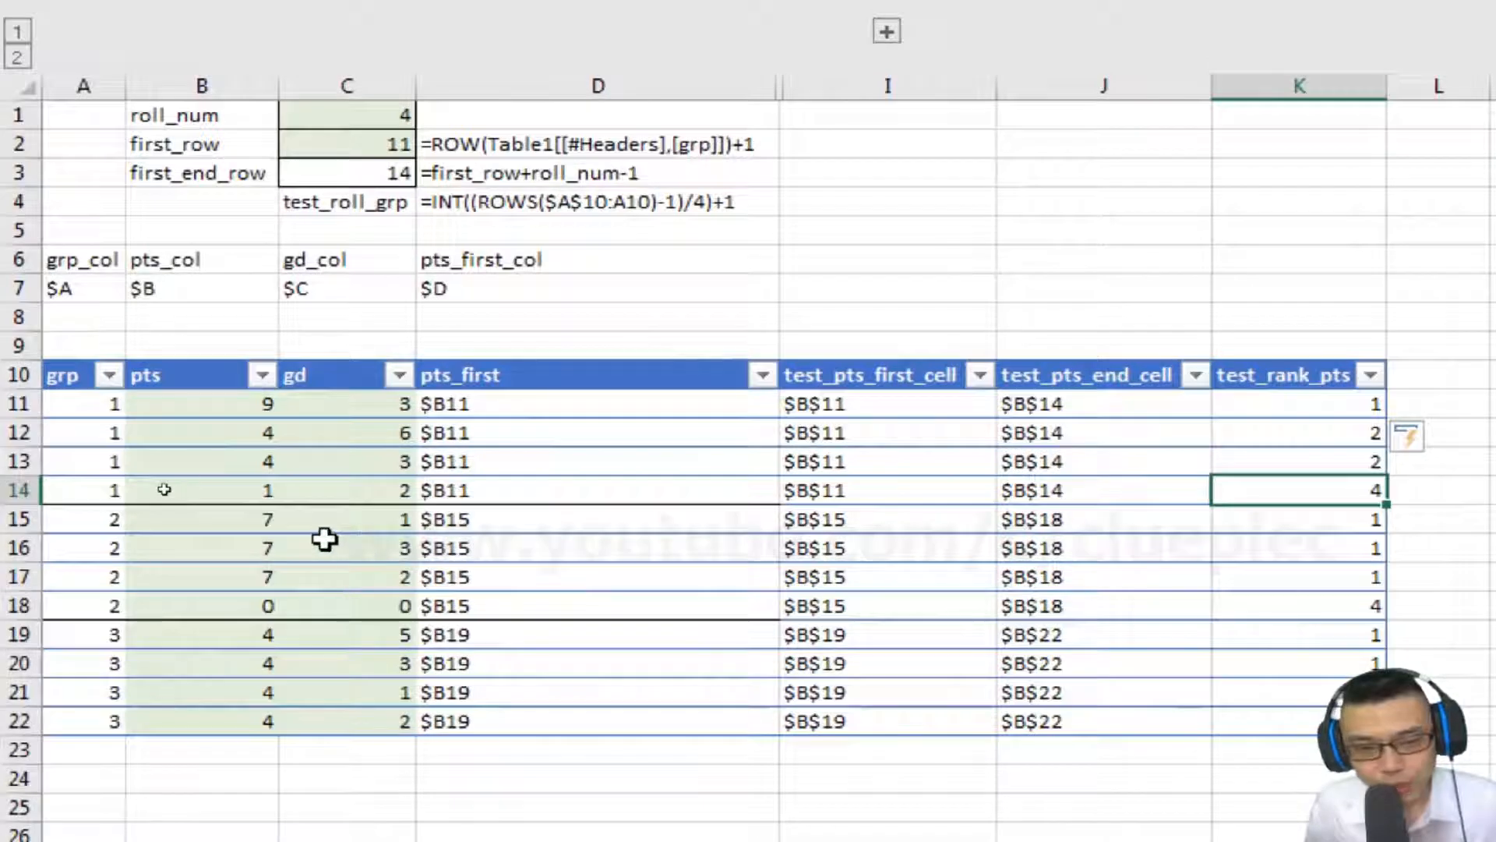
Compare the second group's pts values in rows 15 to 18 with their test_rank_pts results.
{"action": "left_click", "coordinate": [282, 520]}
{"action": "key", "text": "shift+Down"}
{"action": "key", "text": "shift+Down"}
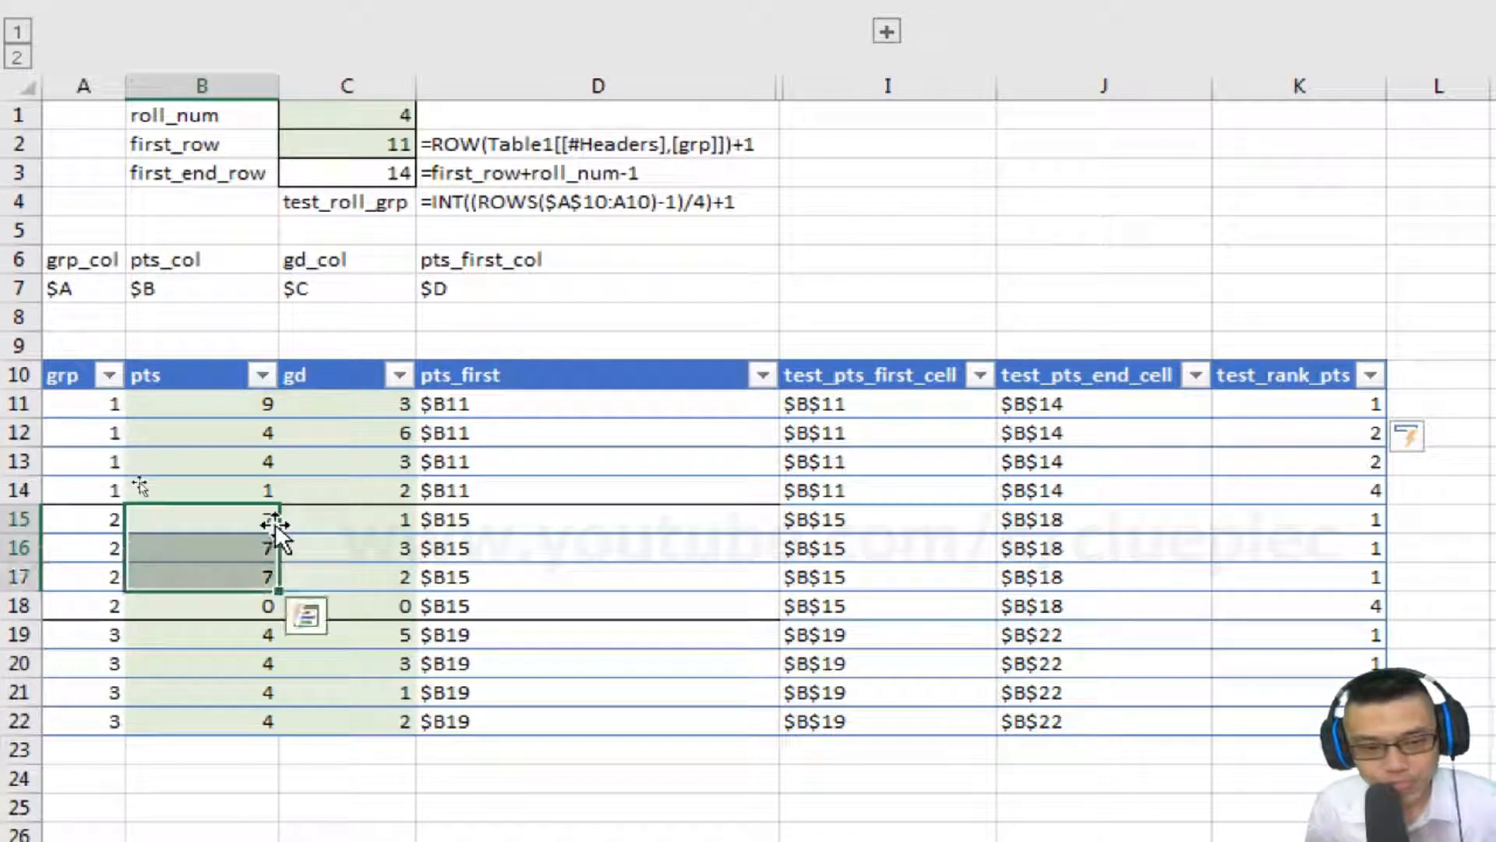
{"action": "left_click", "coordinate": [1265, 504]}
{"action": "key", "text": "shift+Down"}
{"action": "key", "text": "shift+Down"}
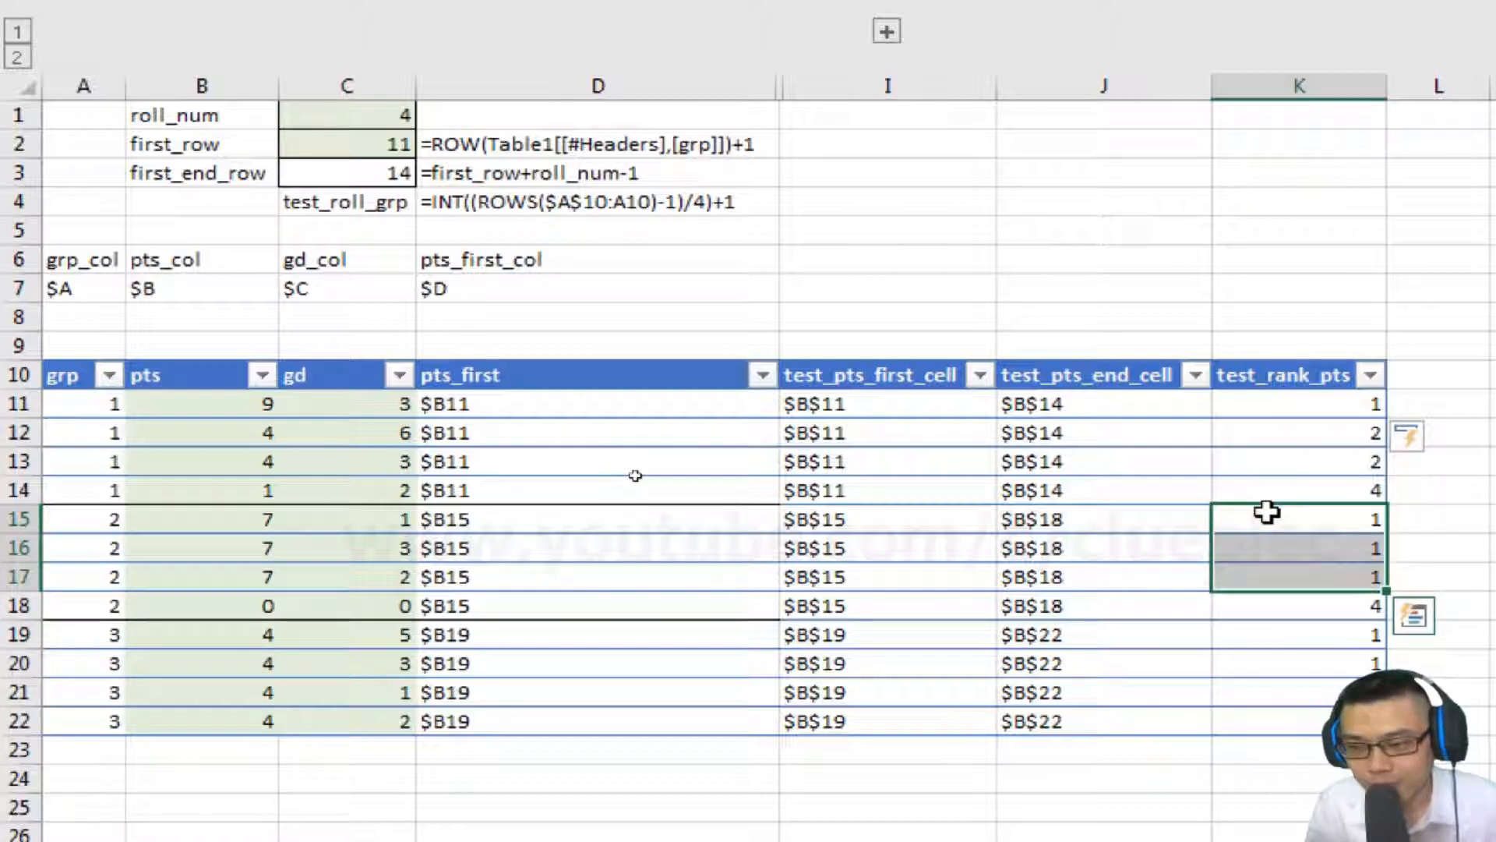
{"action": "key", "text": "Down"}
{"action": "key", "text": "Down"}
{"action": "key", "text": "Down"}
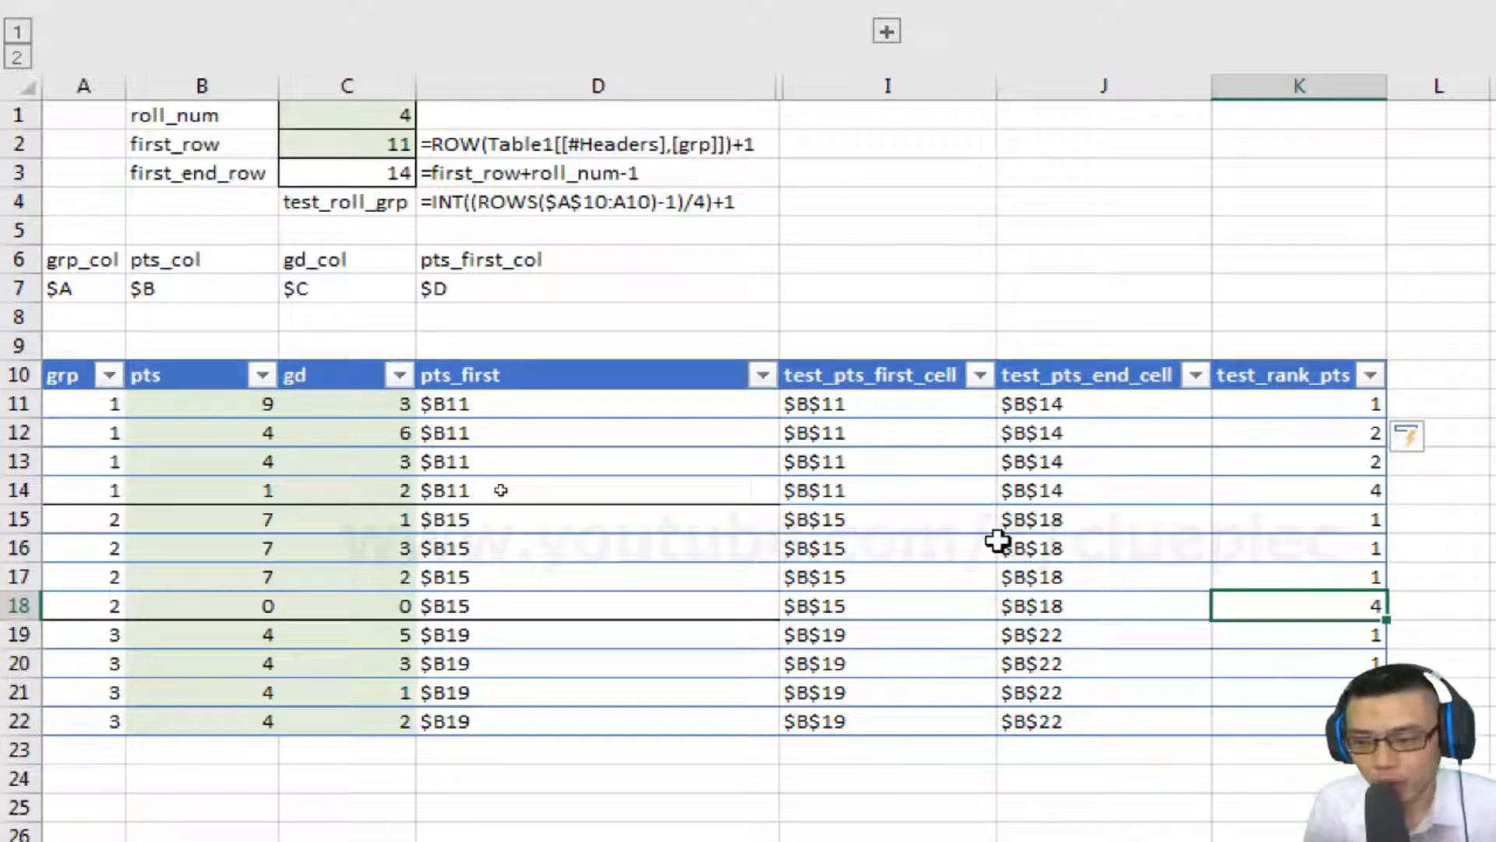
{"action": "key", "text": "ctrl+Up"}
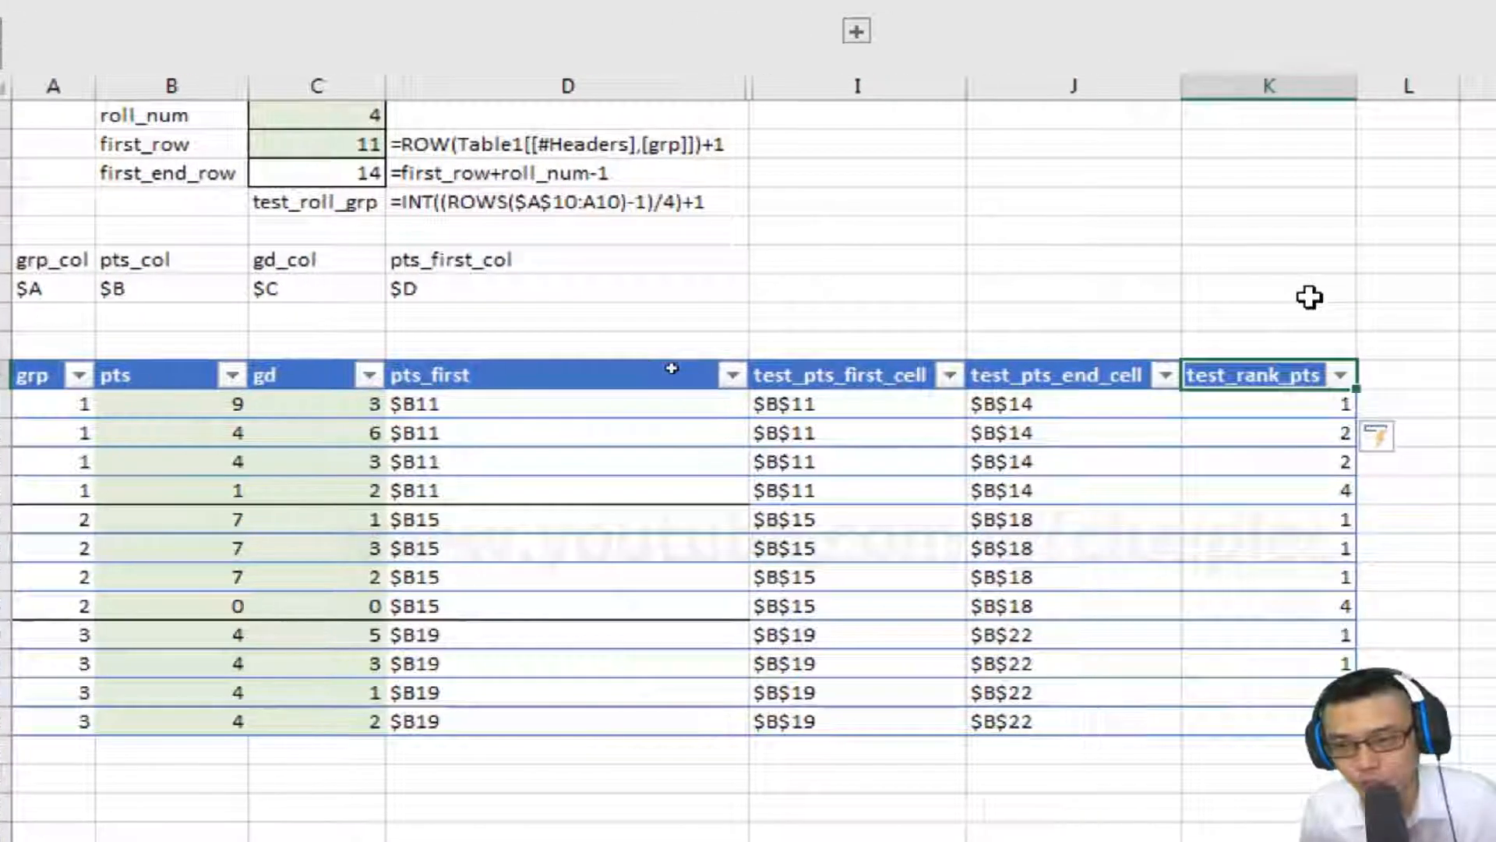